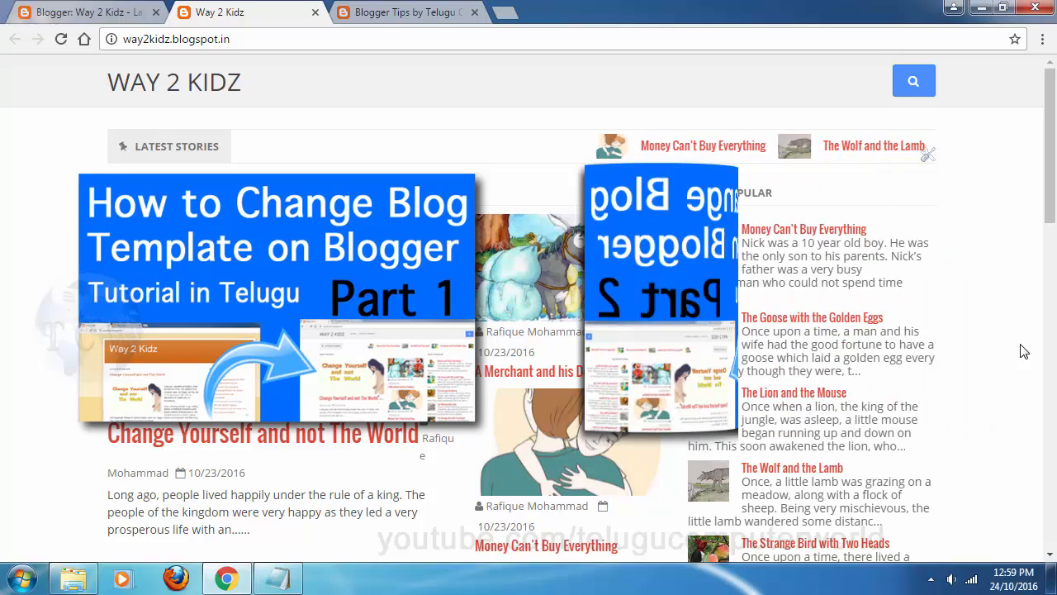
Step: Review the Way 2 Kidz blog's home page and sidebar sections, along with the gadget arrangement in its Blogger layout
scroll(1023, 351, "down", 5)
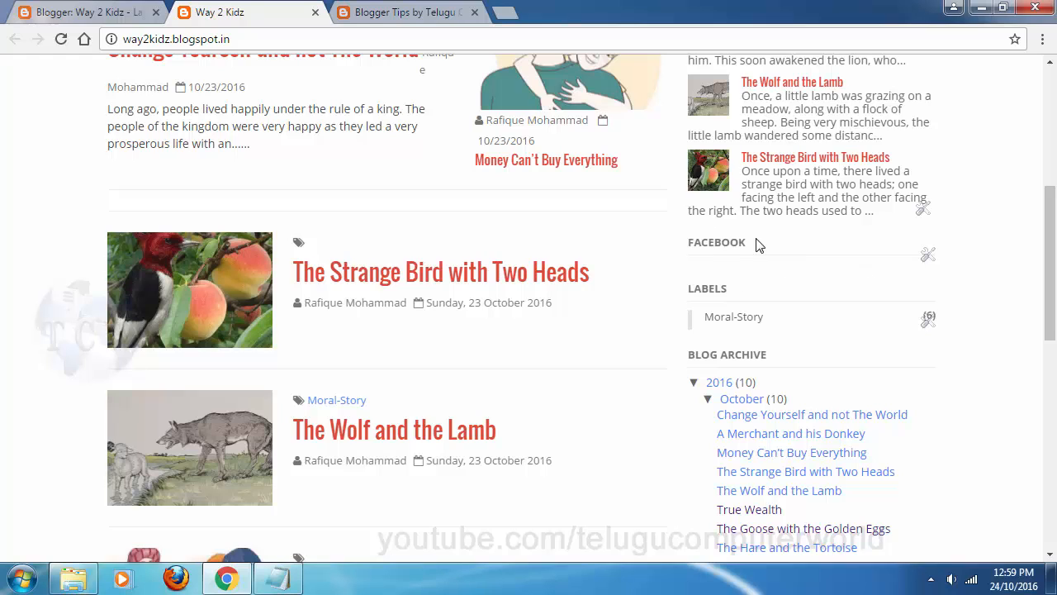
scroll(759, 248, "up", 5)
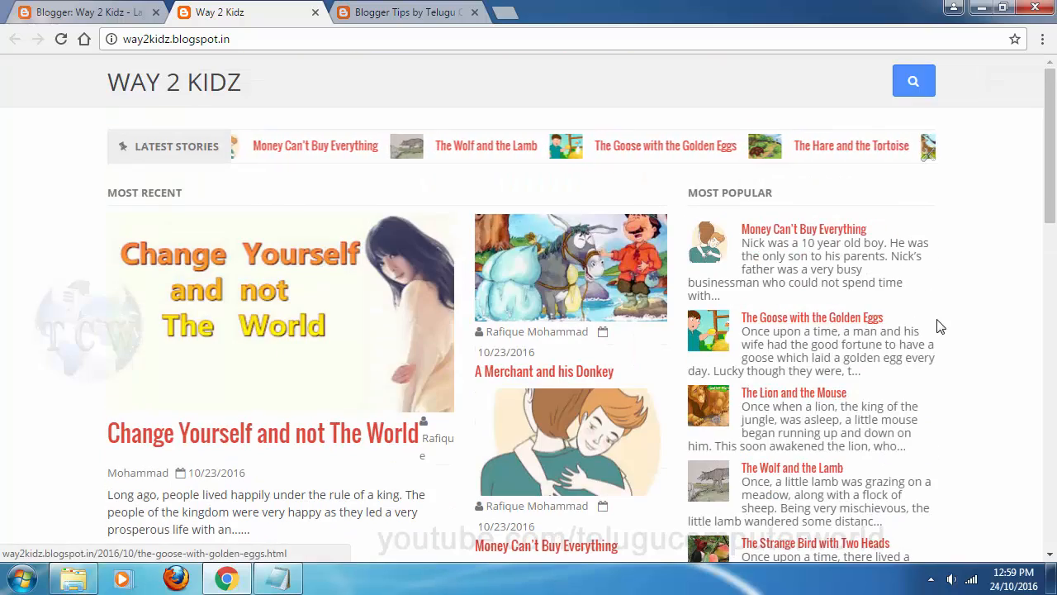
scroll(937, 327, "down", 3)
scroll(962, 307, "up", 3)
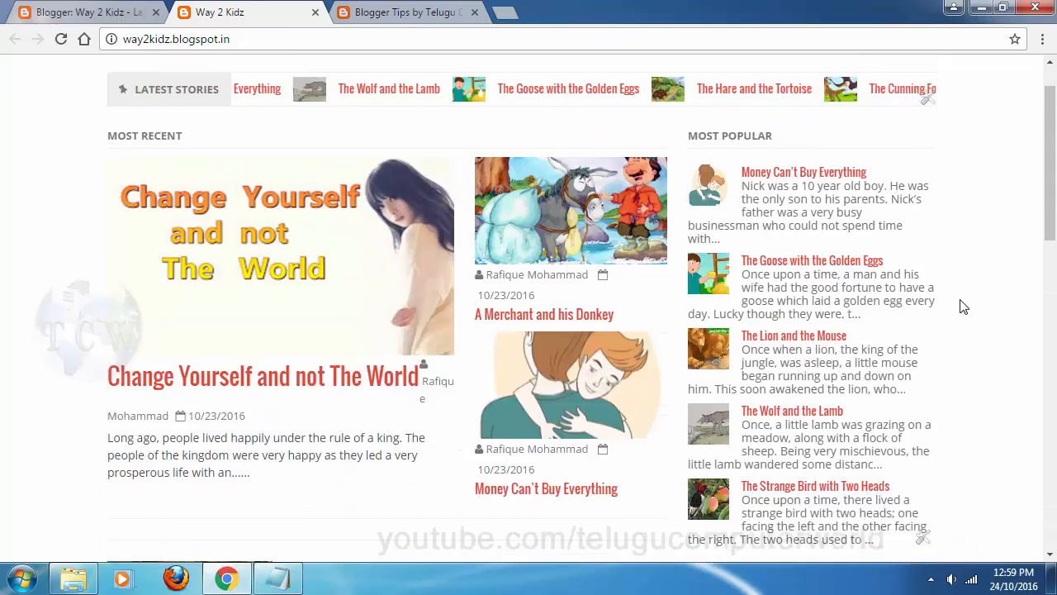
left_click(114, 10)
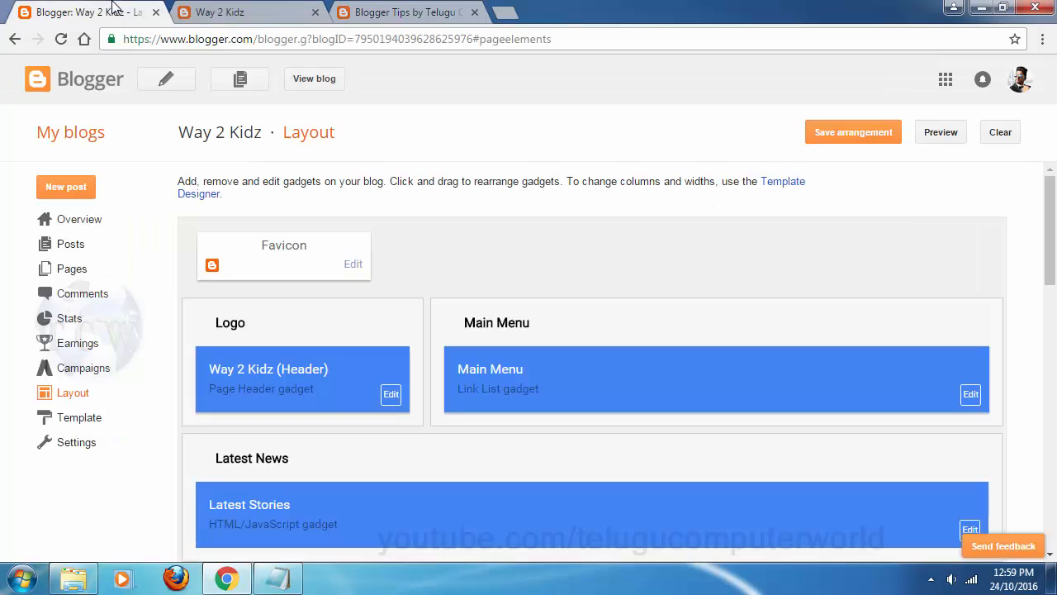
scroll(904, 203, "down", 4)
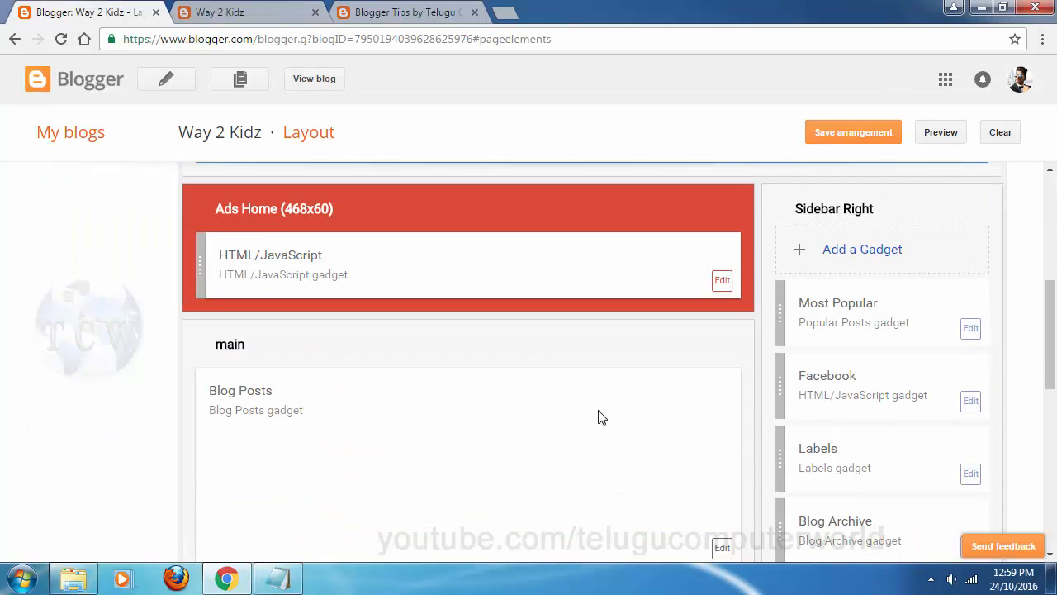
scroll(601, 417, "up", 5)
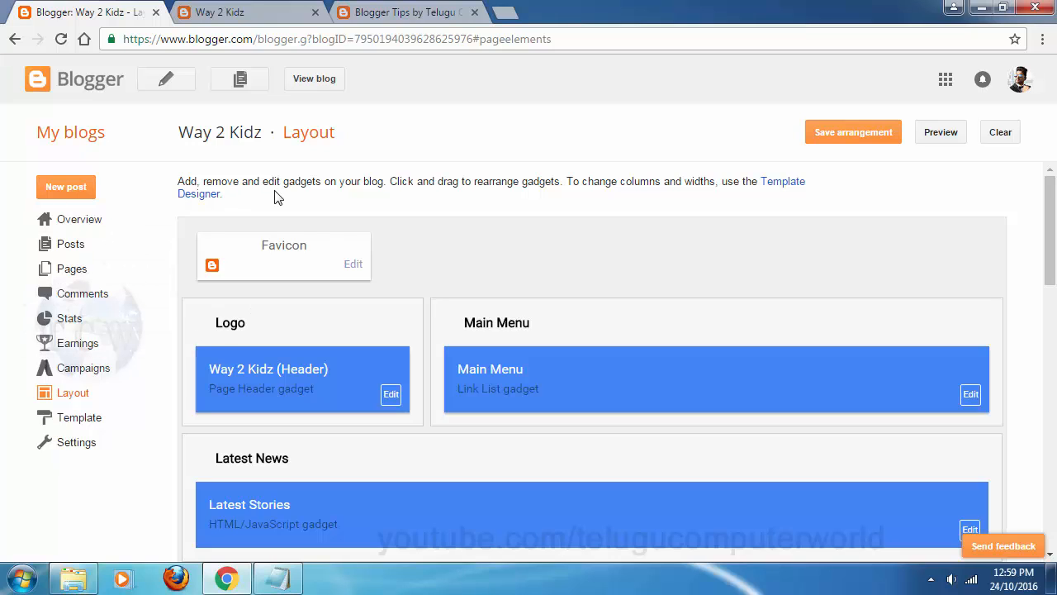
scroll(424, 242, "down", 5)
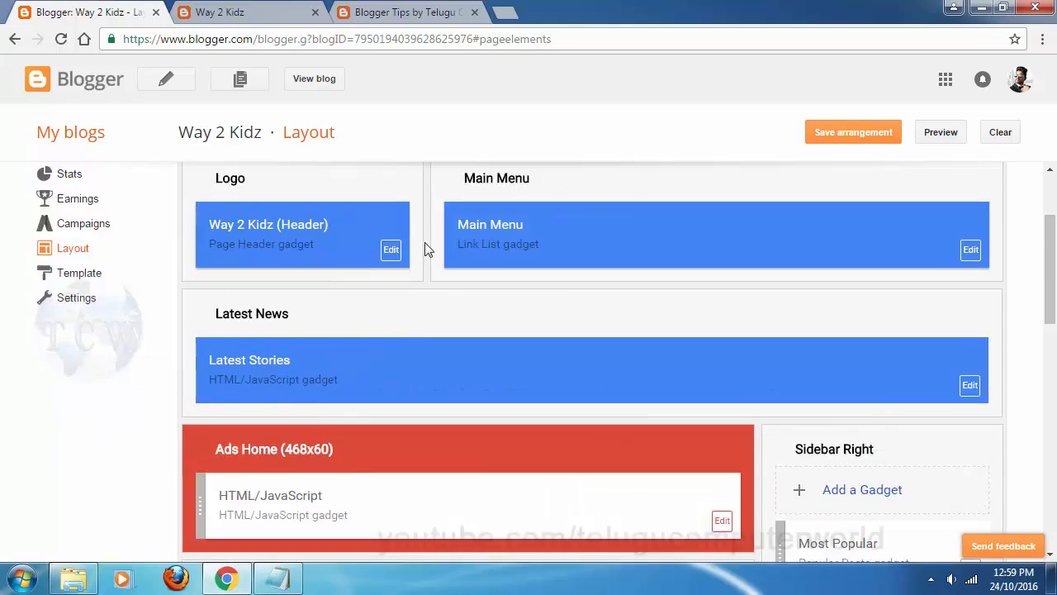
scroll(161, 243, "up", 4)
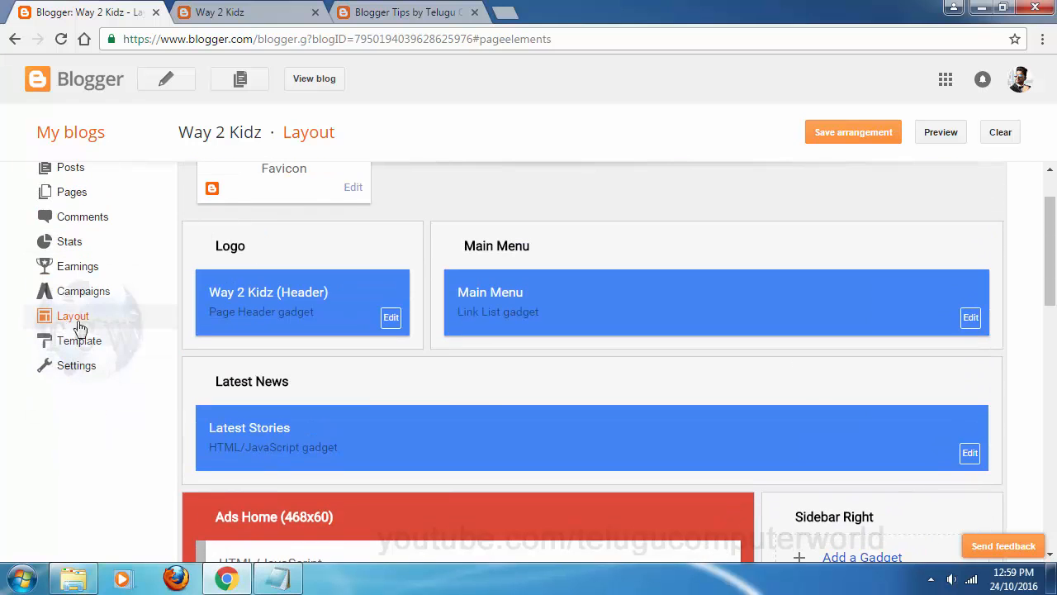
Step: Remove the Facebook HTML/JavaScript gadget from the Sidebar Right section and save the layout arrangement
scroll(243, 279, "down", 4)
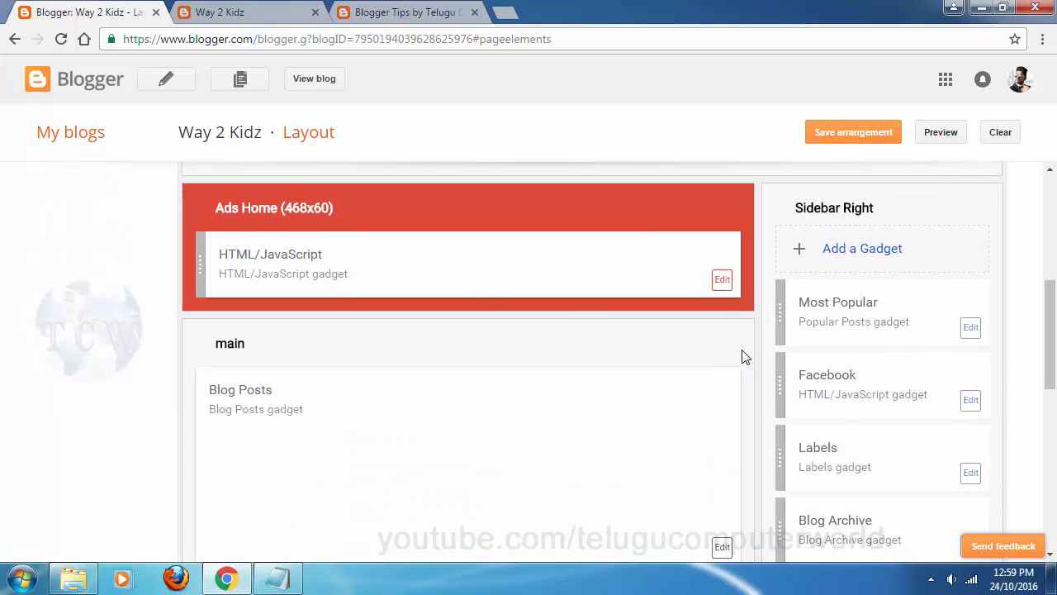
scroll(825, 347, "down", 1)
scroll(898, 331, "up", 3)
scroll(887, 346, "down", 3)
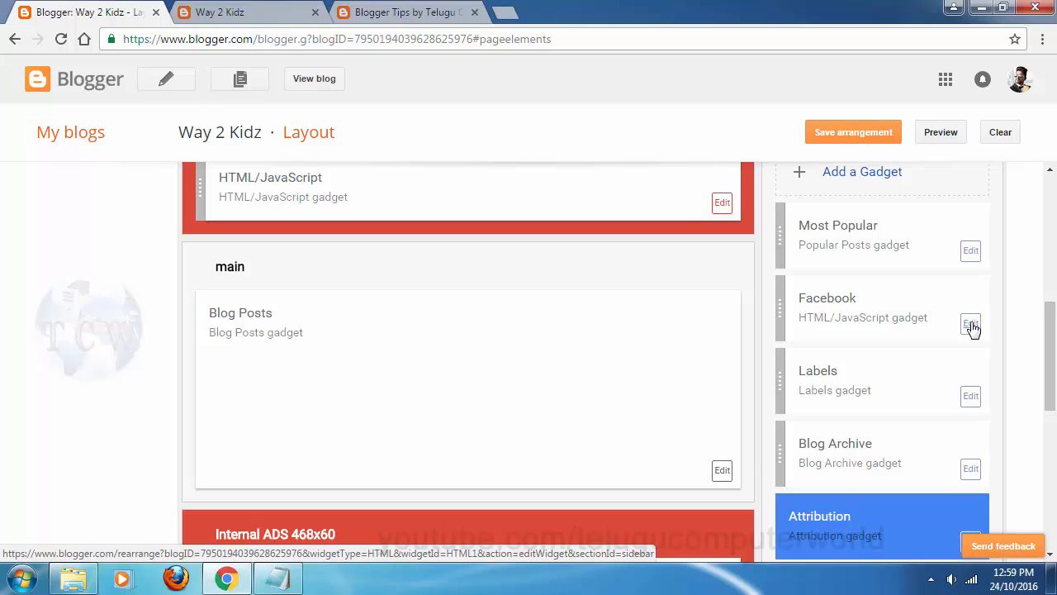
left_click(971, 324)
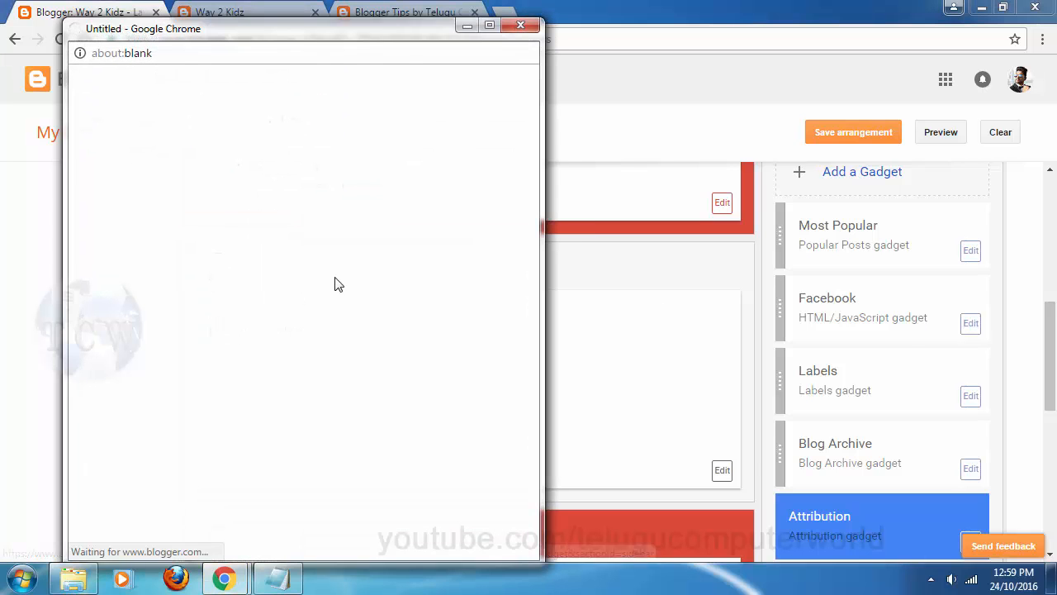
left_click(268, 489)
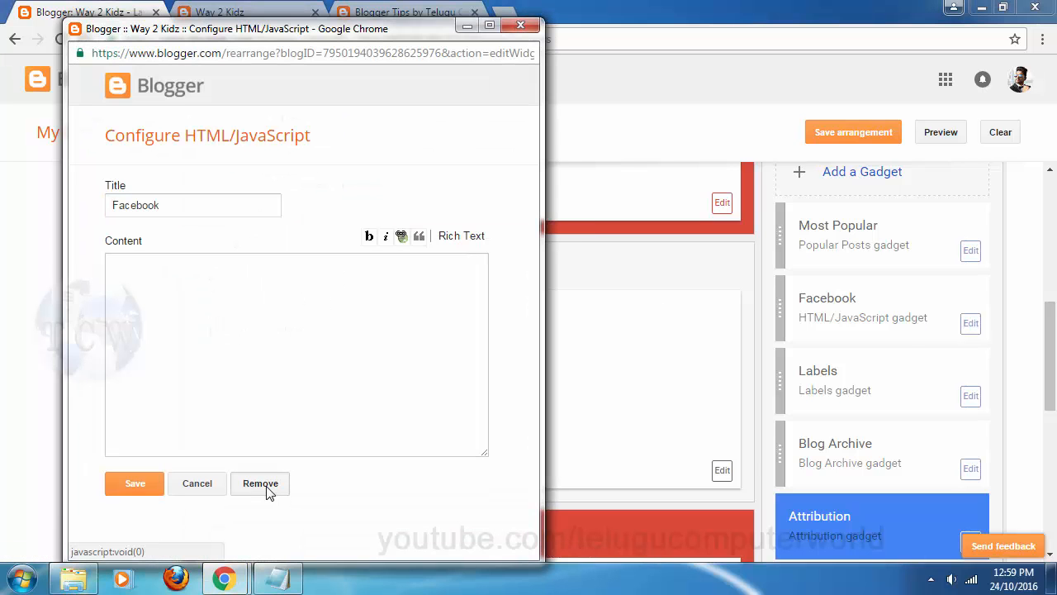
left_click(373, 149)
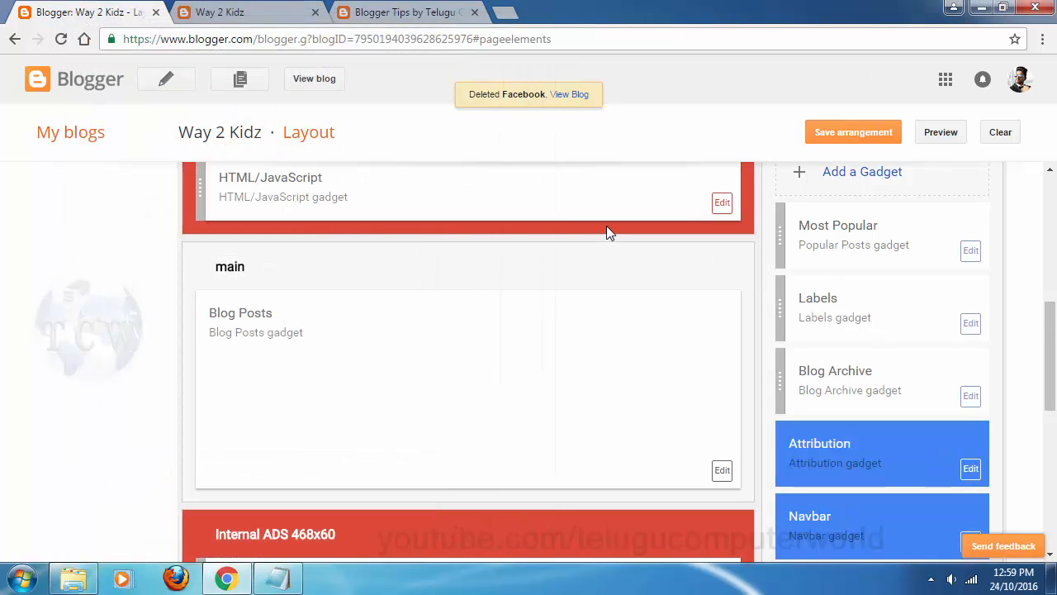
scroll(606, 226, "up", 4)
left_click(856, 134)
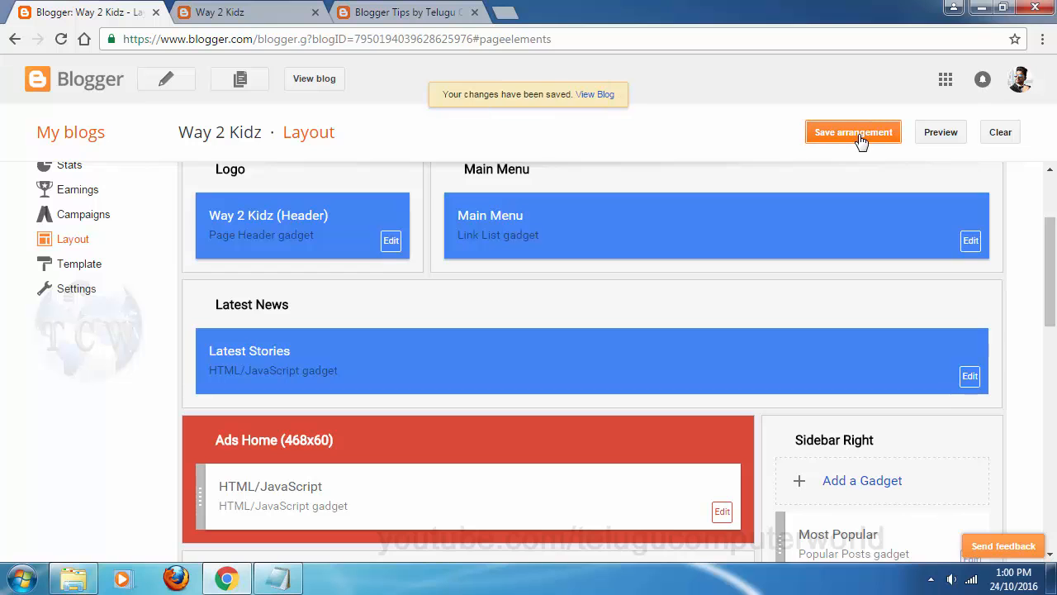
Step: View the updated blog, compare its sidebar with the previously loaded copy, and close the outdated copy
left_click(312, 80)
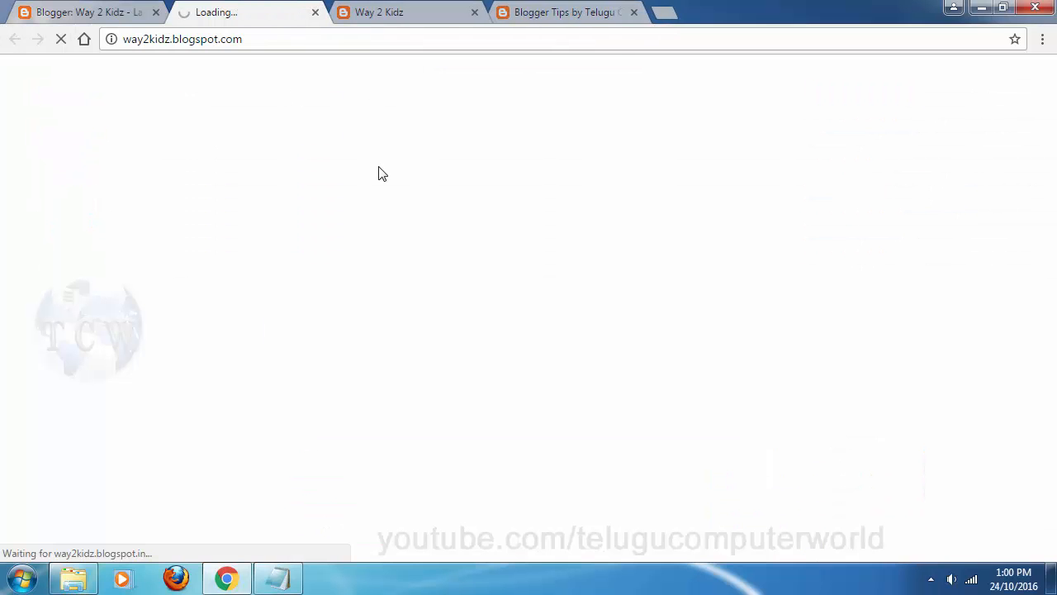
scroll(116, 189, "down", 5)
scroll(856, 283, "up", 2)
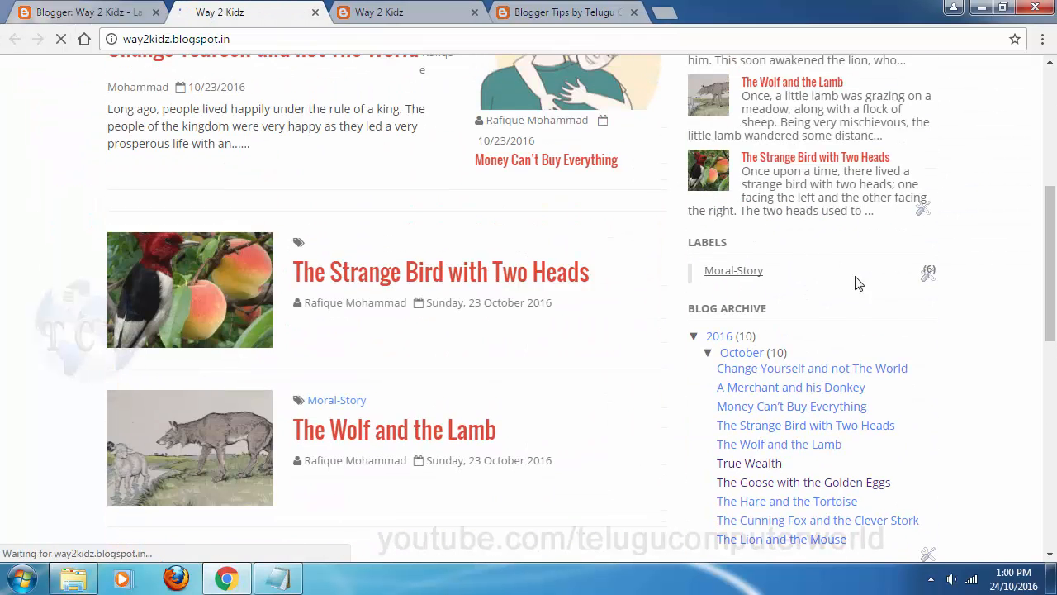
left_click(373, 10)
scroll(874, 340, "down", 5)
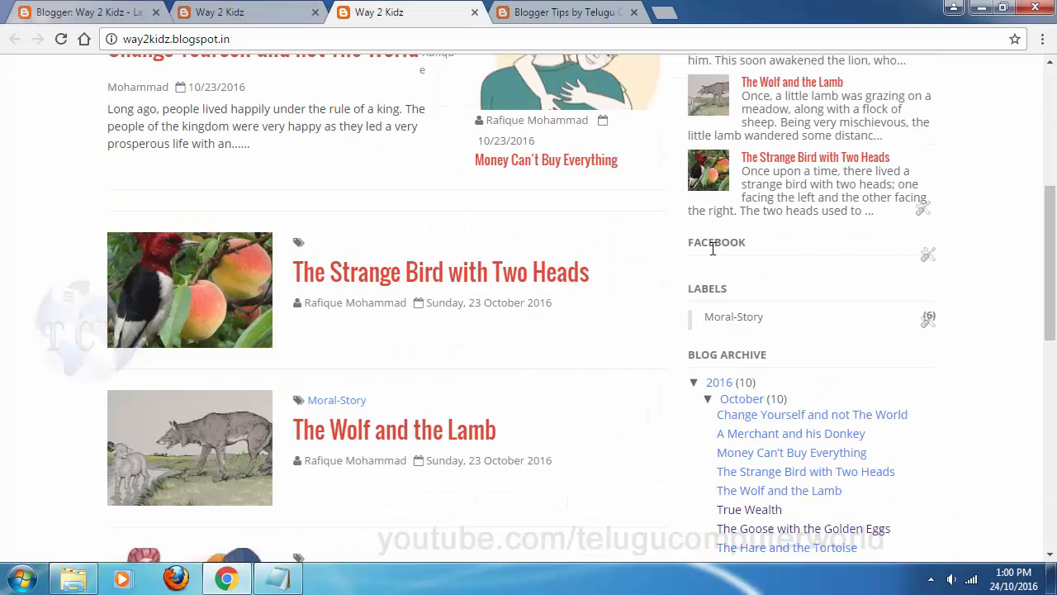
left_click(241, 18)
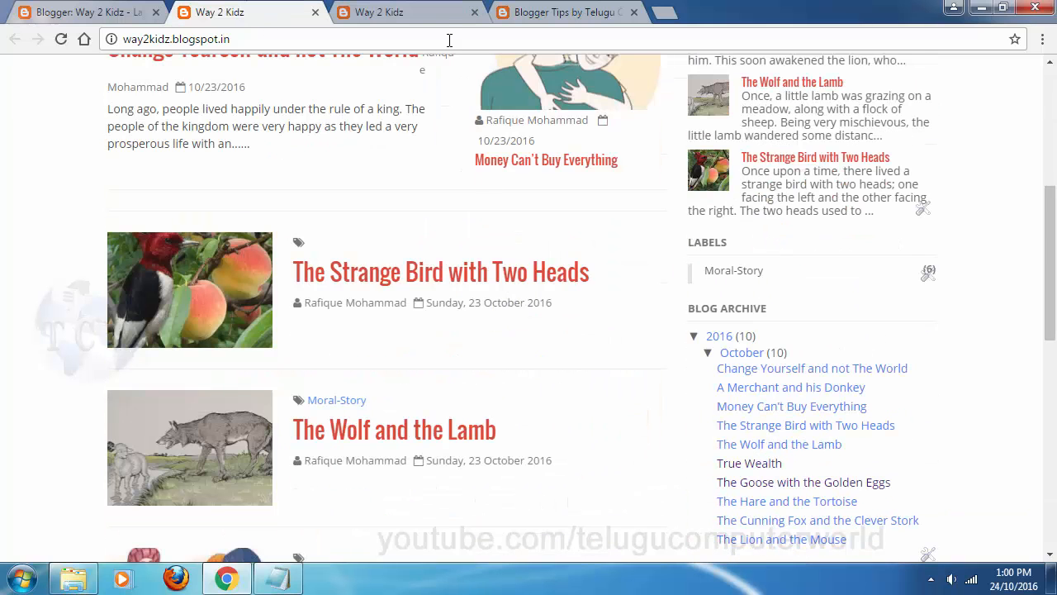
left_click(446, 11)
left_click(474, 11)
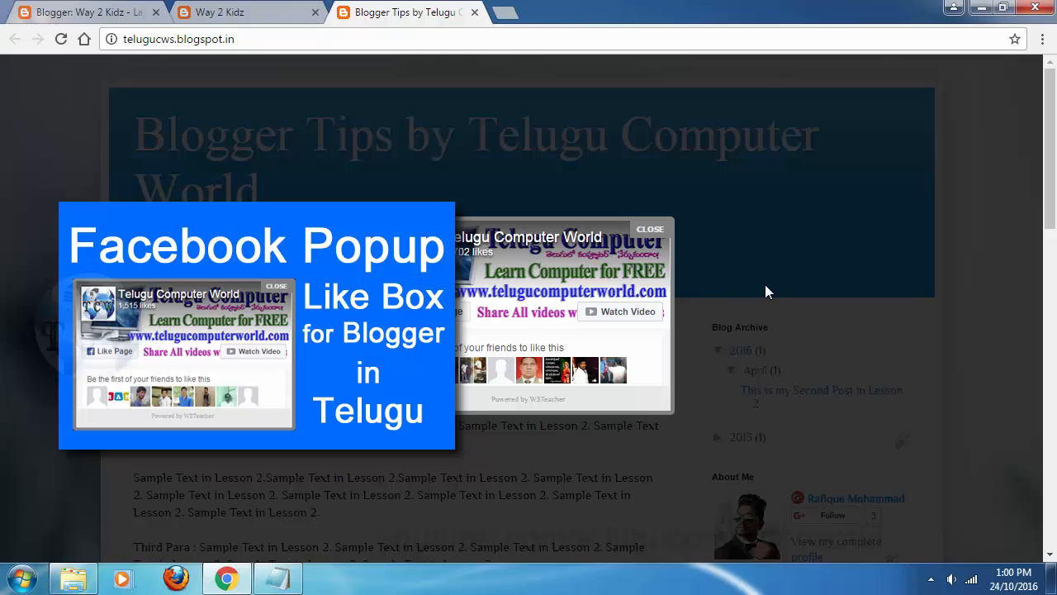
Step: Compare the Facebook popup like box on the Blogger Tips blog with the Way 2 Kidz page, then close the Blogger Tips blog
left_click(234, 11)
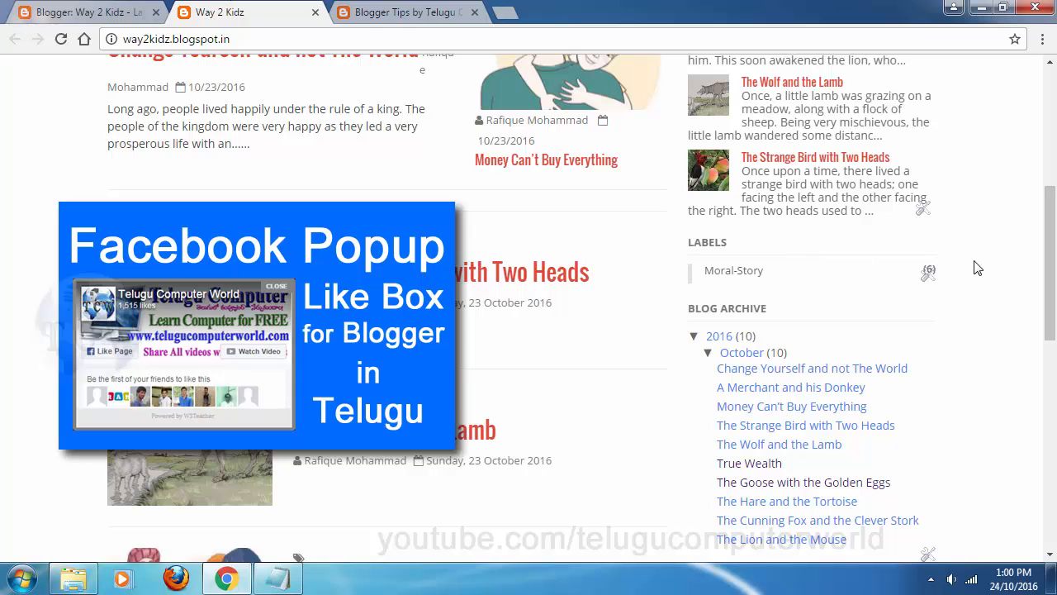
scroll(976, 266, "up", 5)
left_click(405, 11)
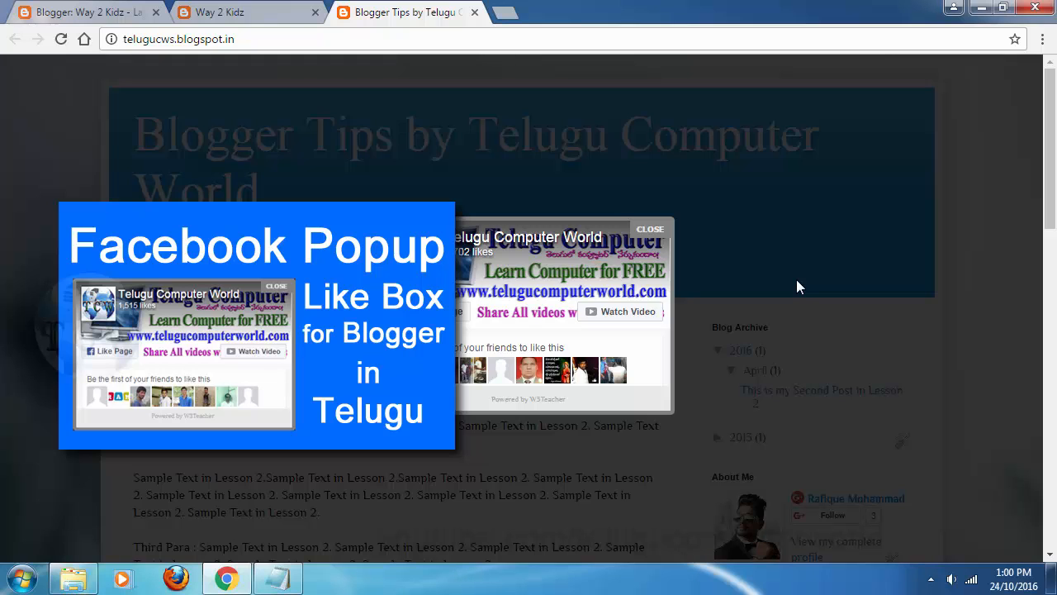
left_click(246, 10)
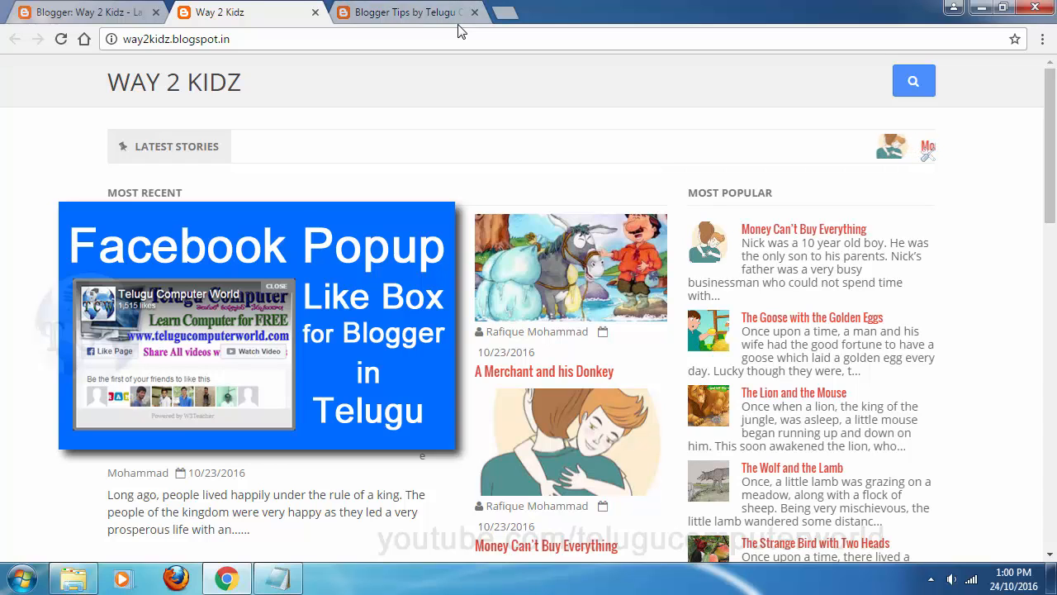
left_click(417, 12)
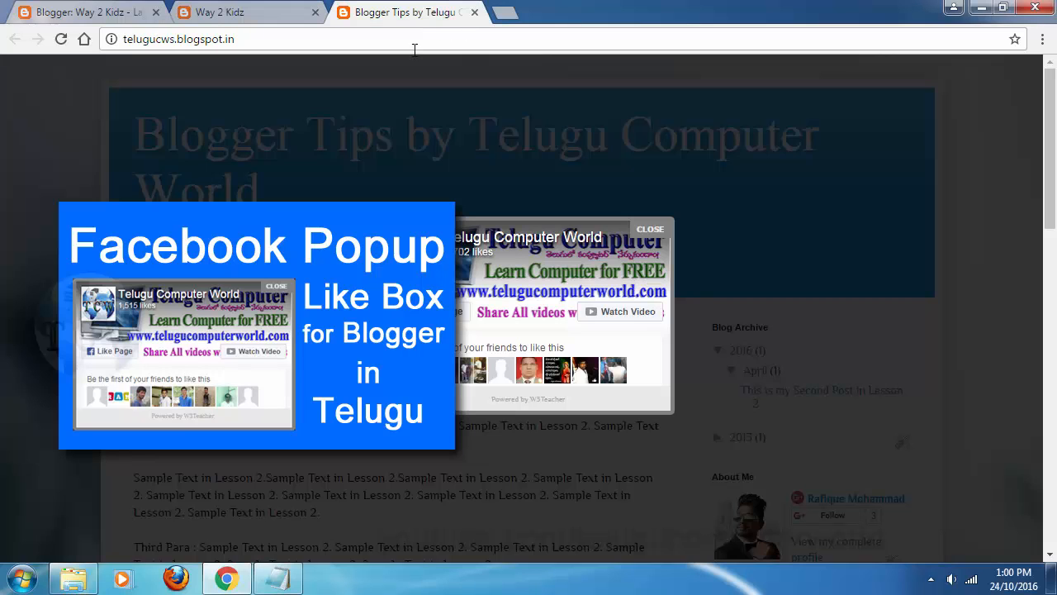
left_click(240, 10)
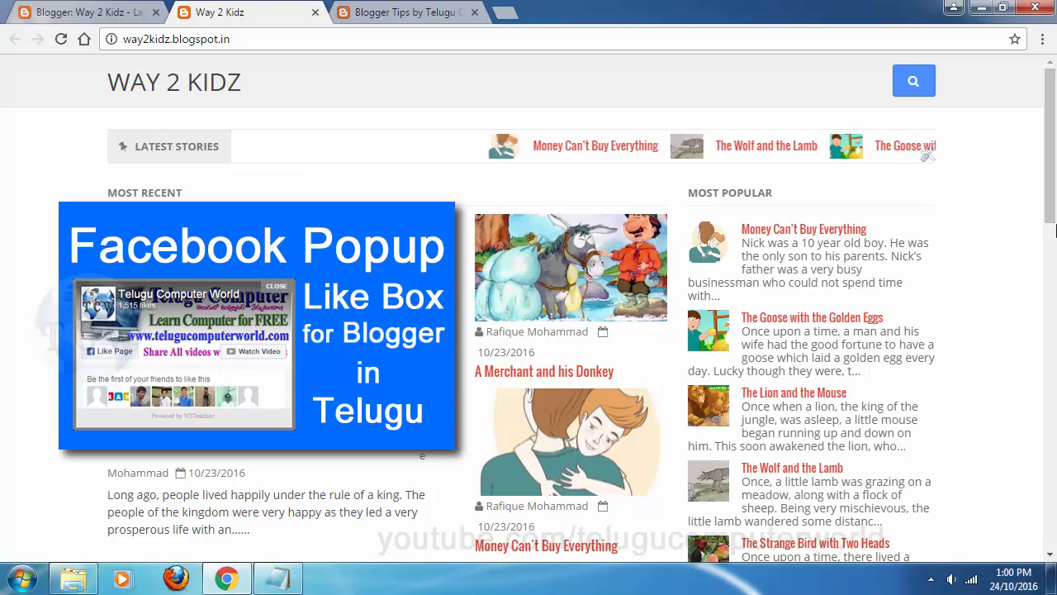
left_click(97, 10)
left_click(471, 10)
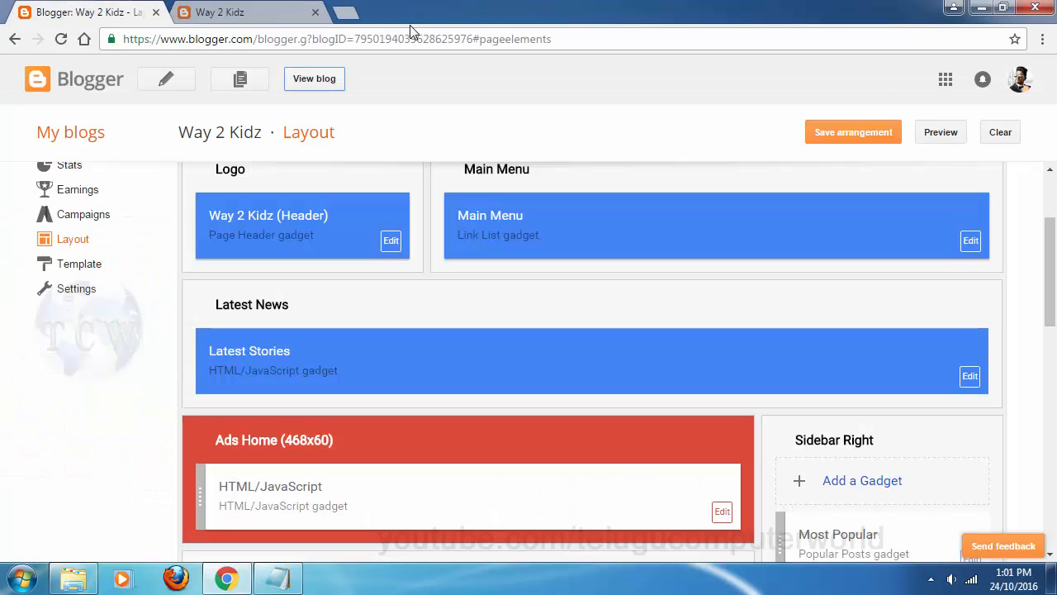
scroll(739, 292, "up", 3)
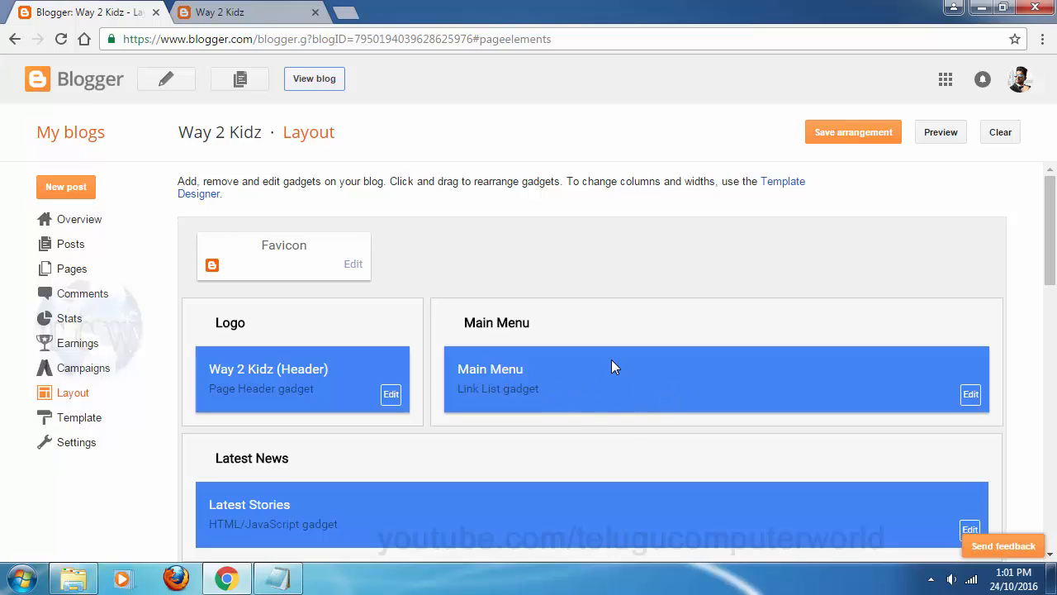
left_click(279, 12)
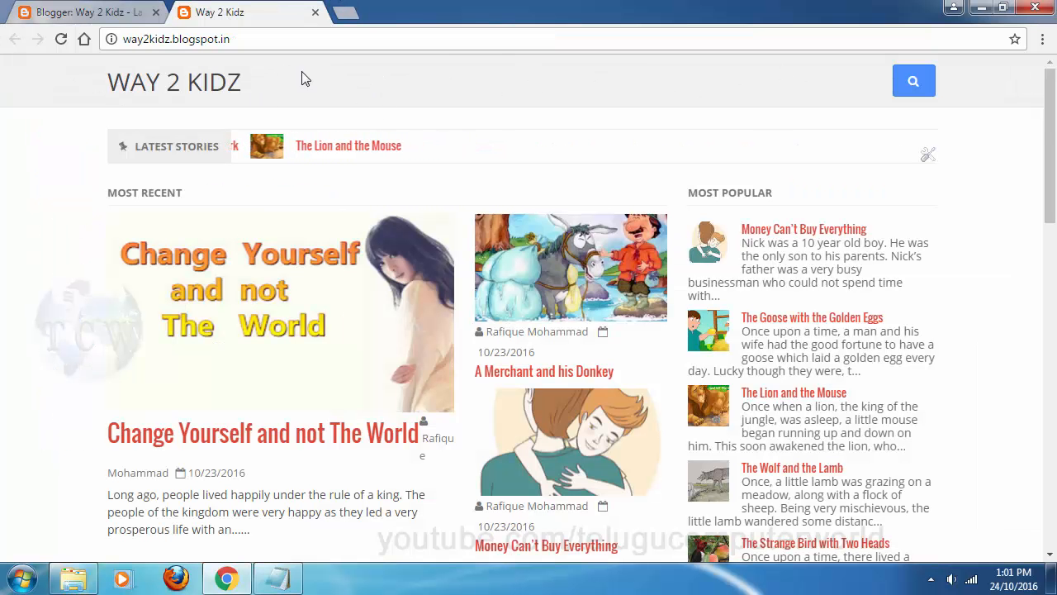
left_click(68, 8)
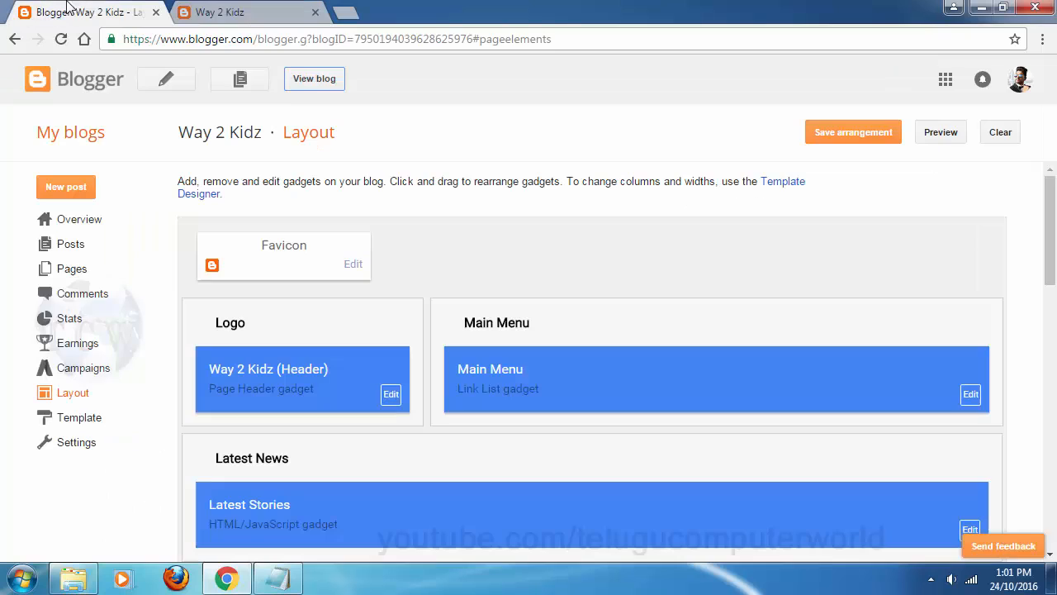
left_click(971, 394)
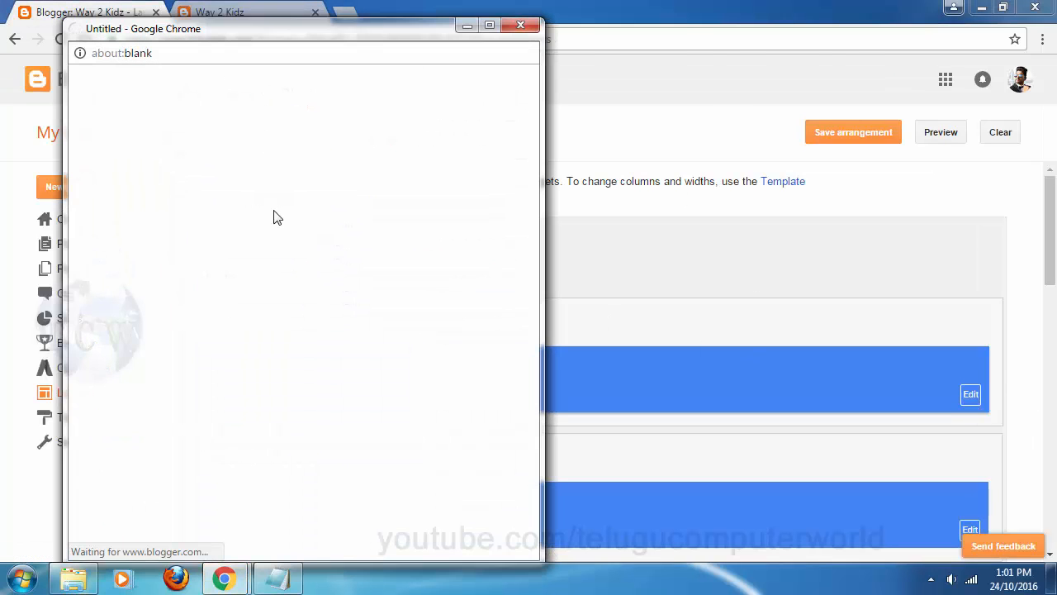
left_click(528, 26)
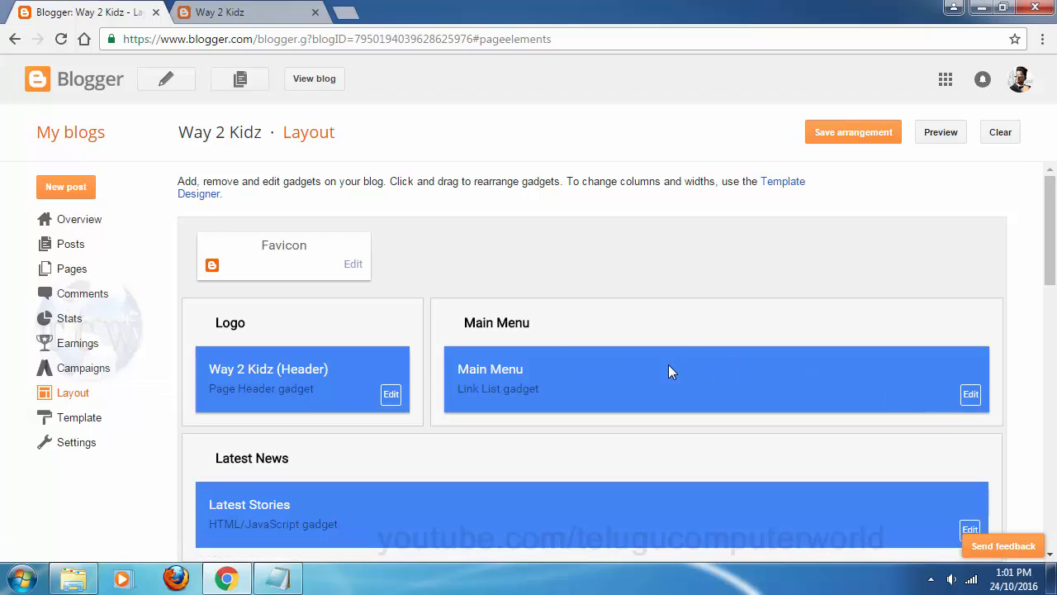
Step: Open the Main Menu link list gadget for editing and enter Home as the new site name
left_click(971, 394)
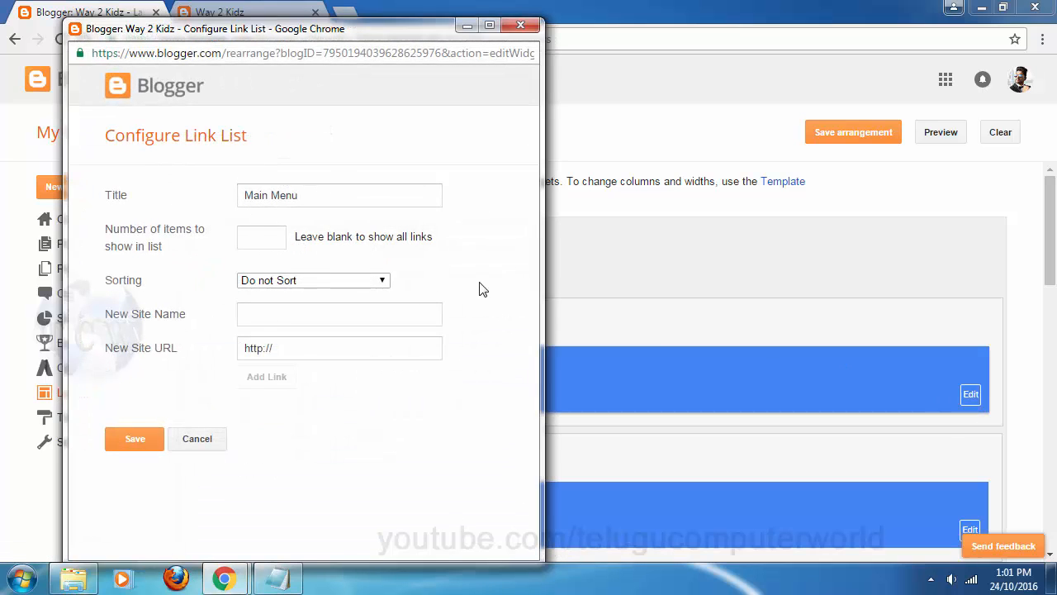
left_click_drag(395, 36, 430, 26)
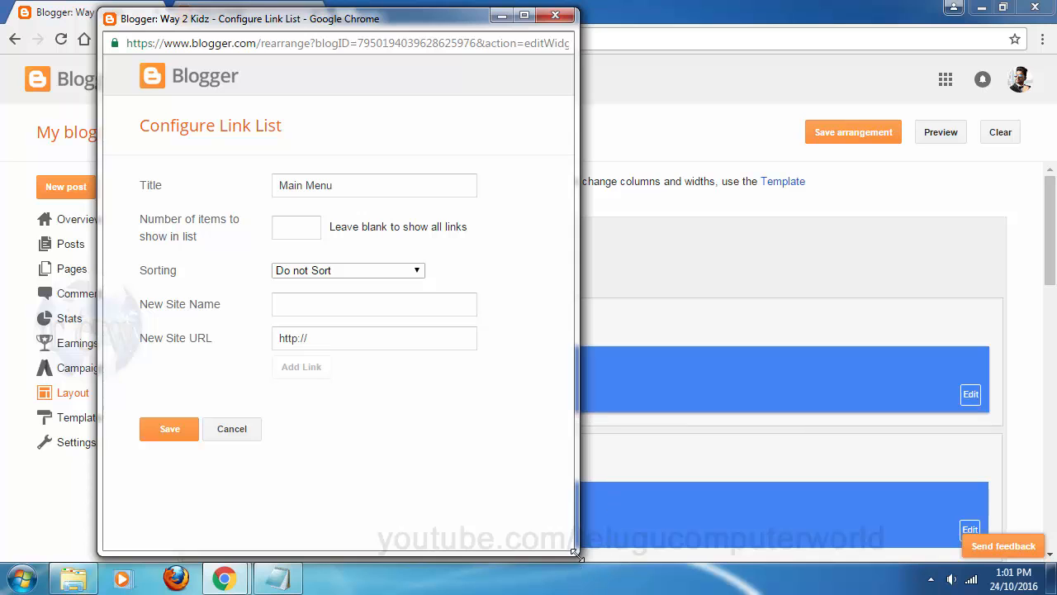
left_click_drag(567, 499, 567, 462)
left_click_drag(347, 23, 498, 65)
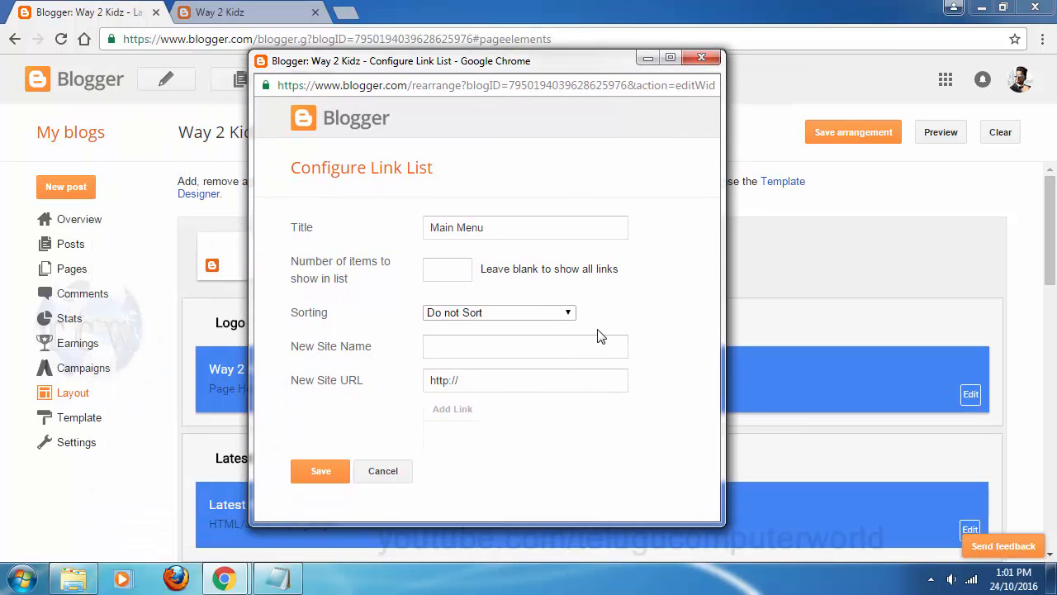
left_click(559, 345)
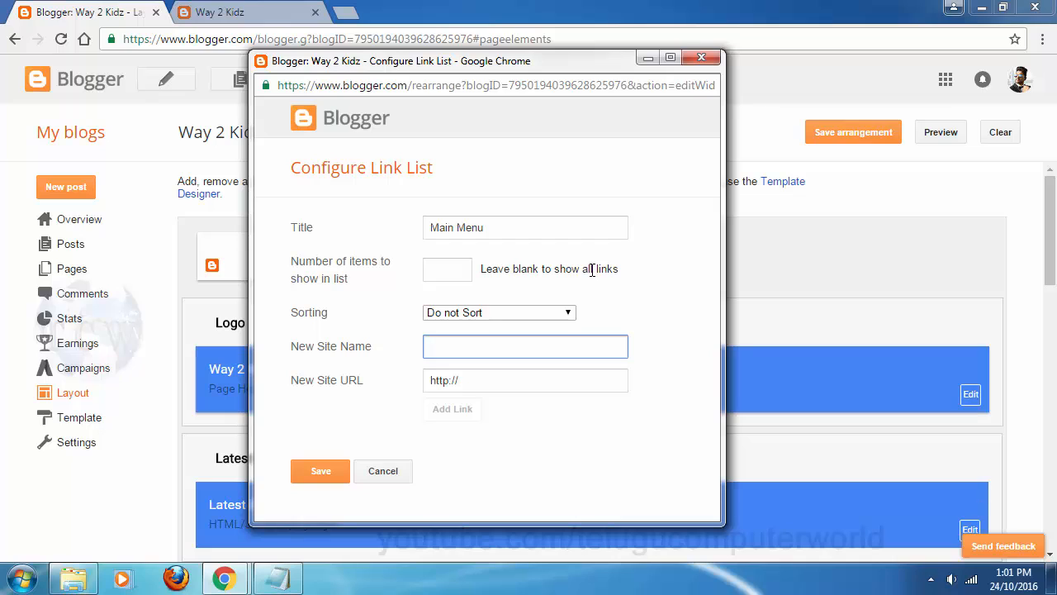
type("Home")
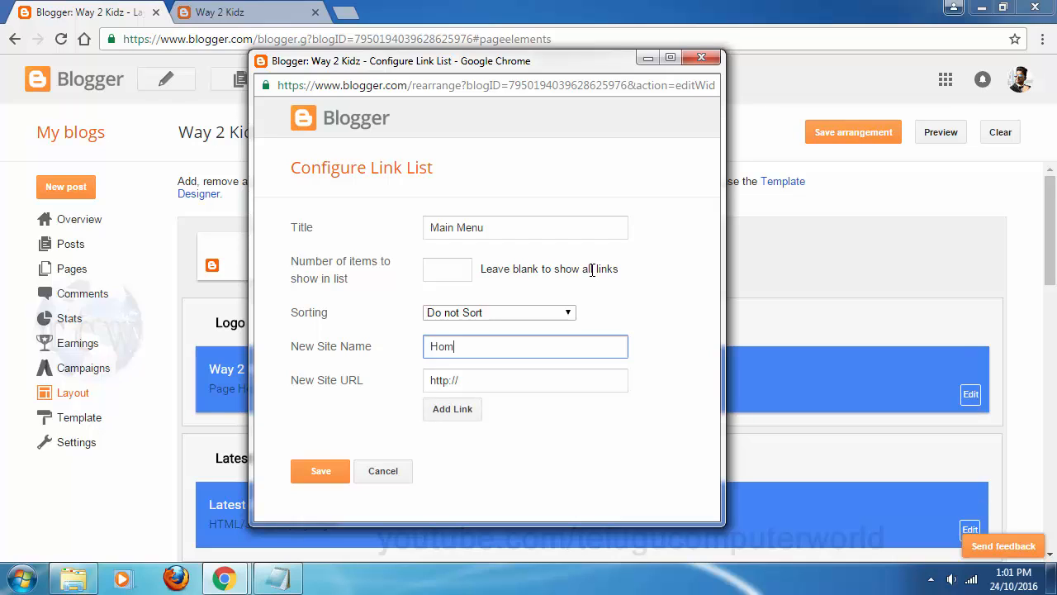
triple_click(438, 379)
left_click(237, 10)
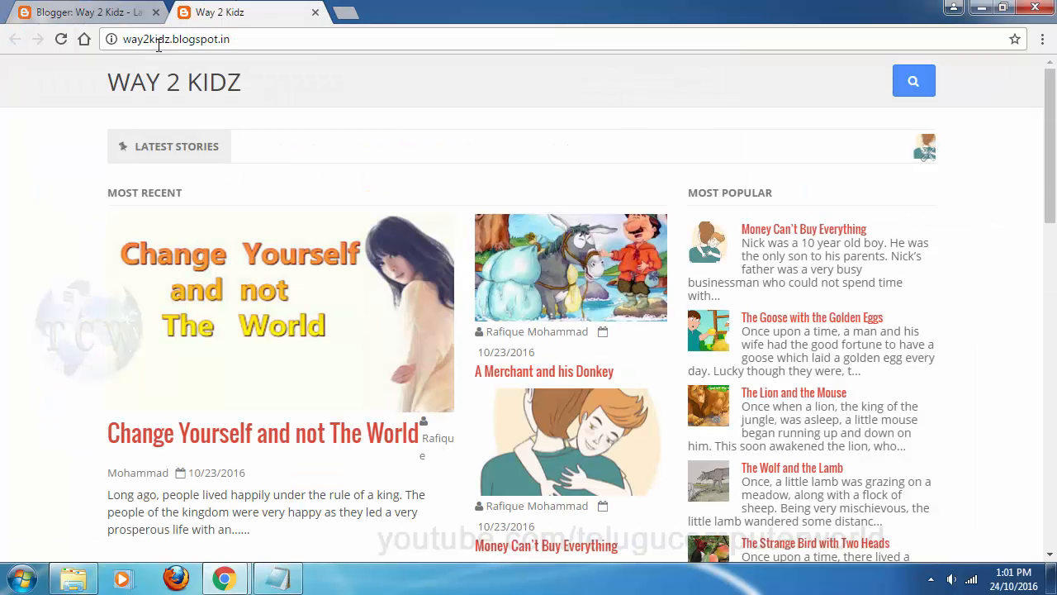
left_click(193, 39)
key("ctrl+c")
left_click(67, 10)
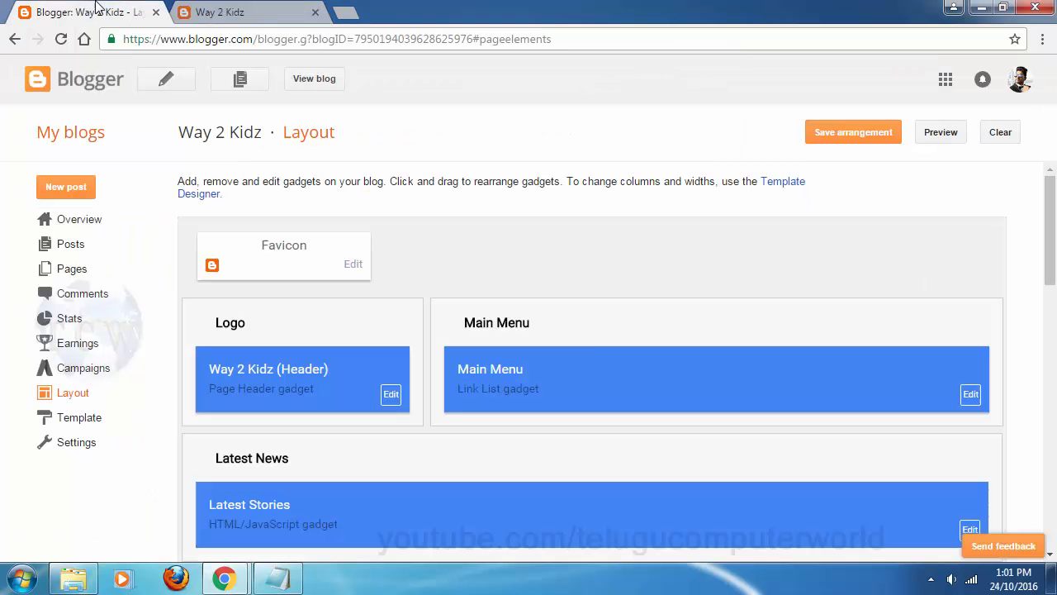
mouse_move(223, 578)
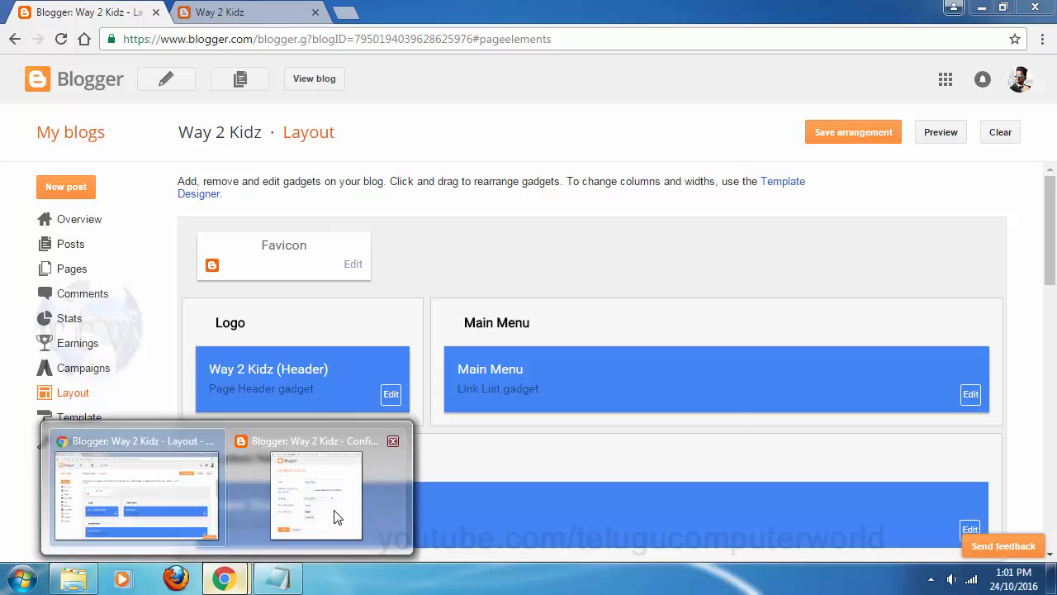
left_click(342, 514)
key("ctrl+v")
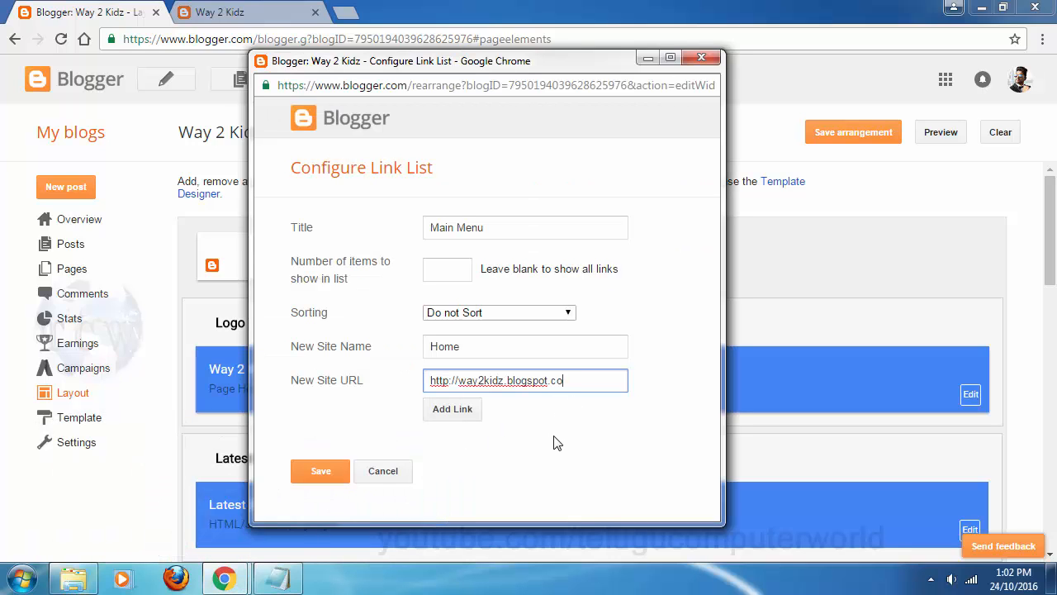
type("m")
left_click(456, 411)
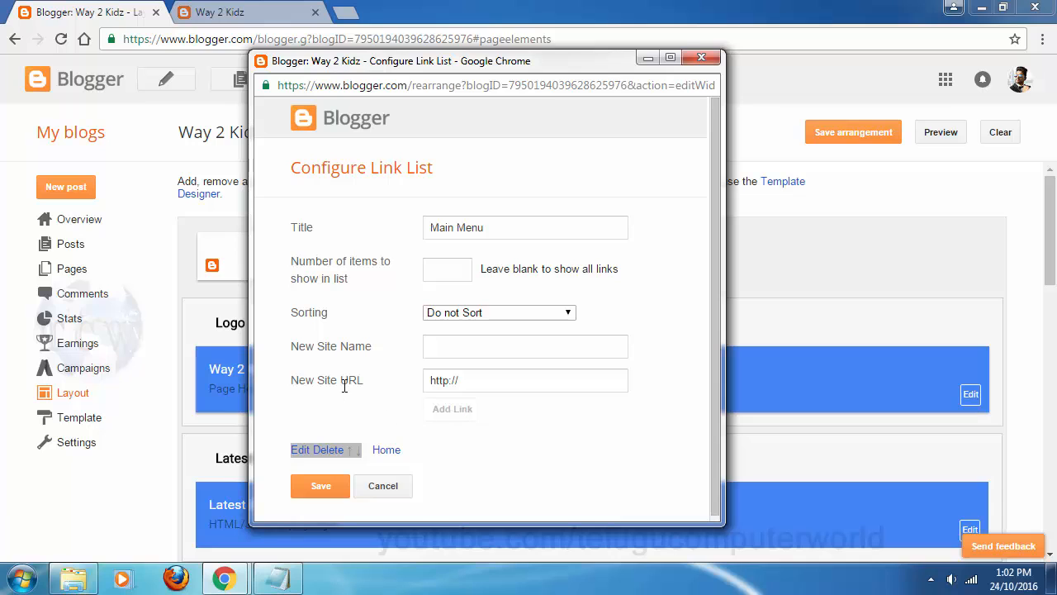
Step: Save the Main Menu link list and the layout arrangement, and check the menu on the blog
left_click(321, 490)
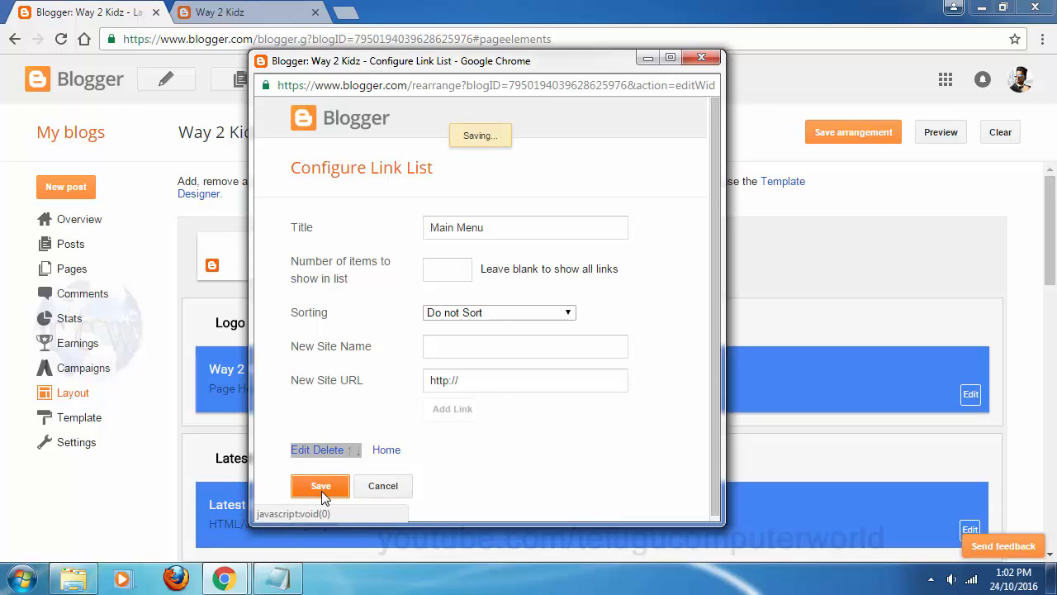
left_click(857, 135)
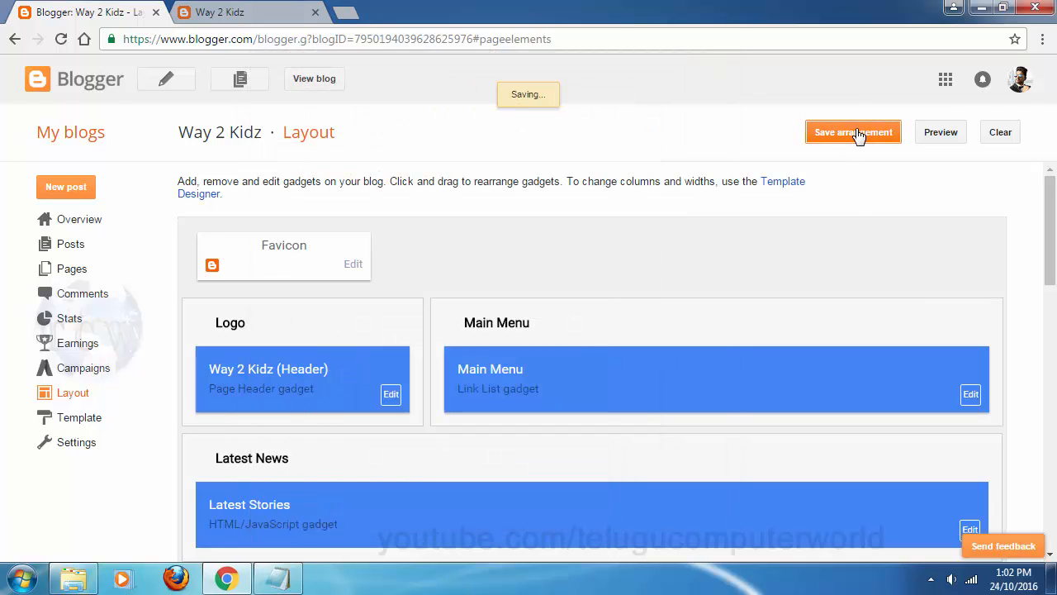
left_click(320, 84)
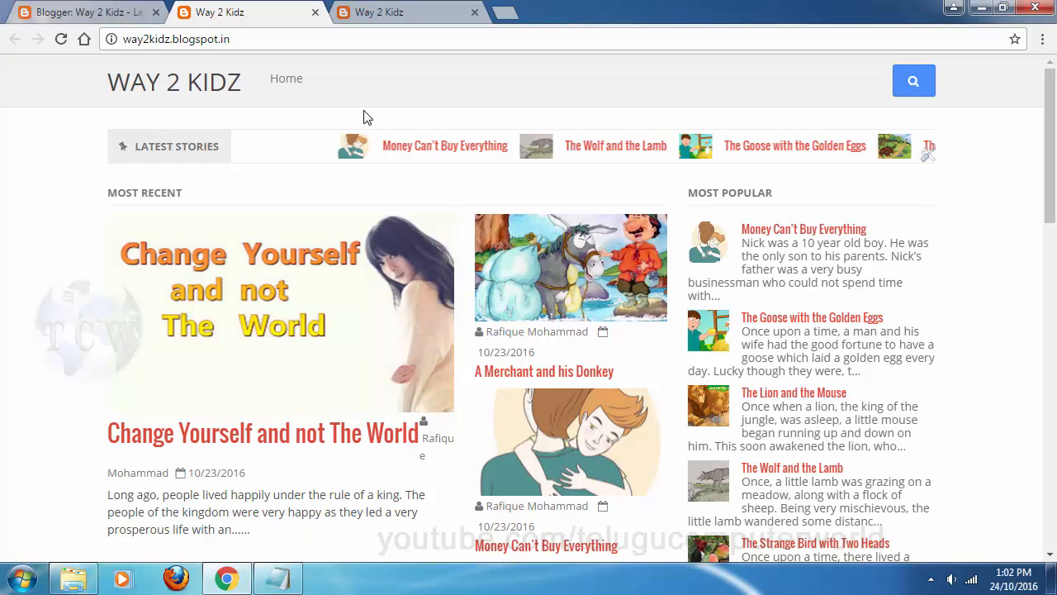
left_click(95, 14)
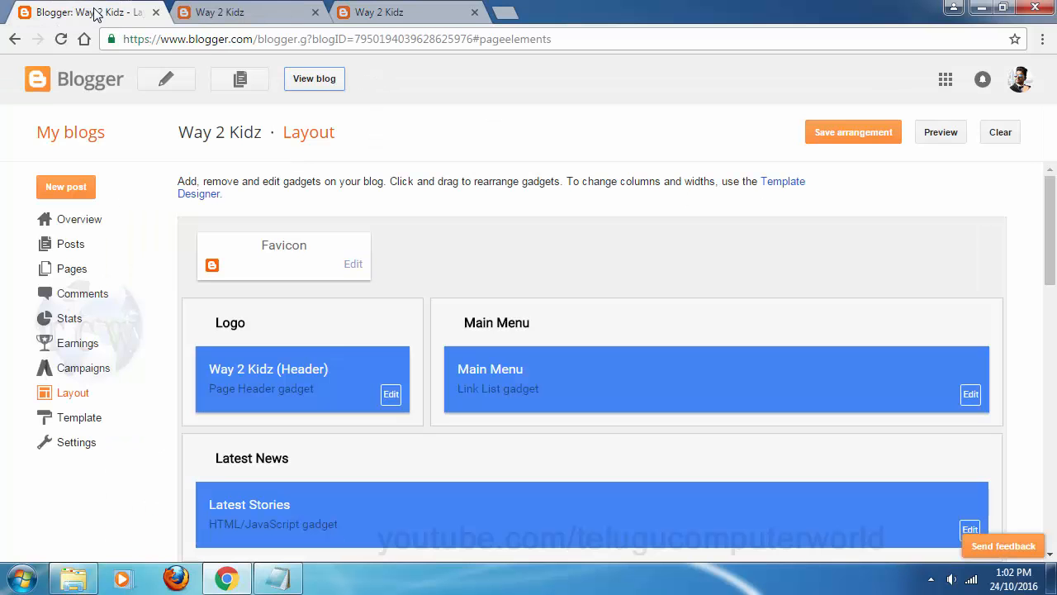
Step: Reopen the Main Menu link list gadget and enter Popular Stories as the new site name
left_click(971, 396)
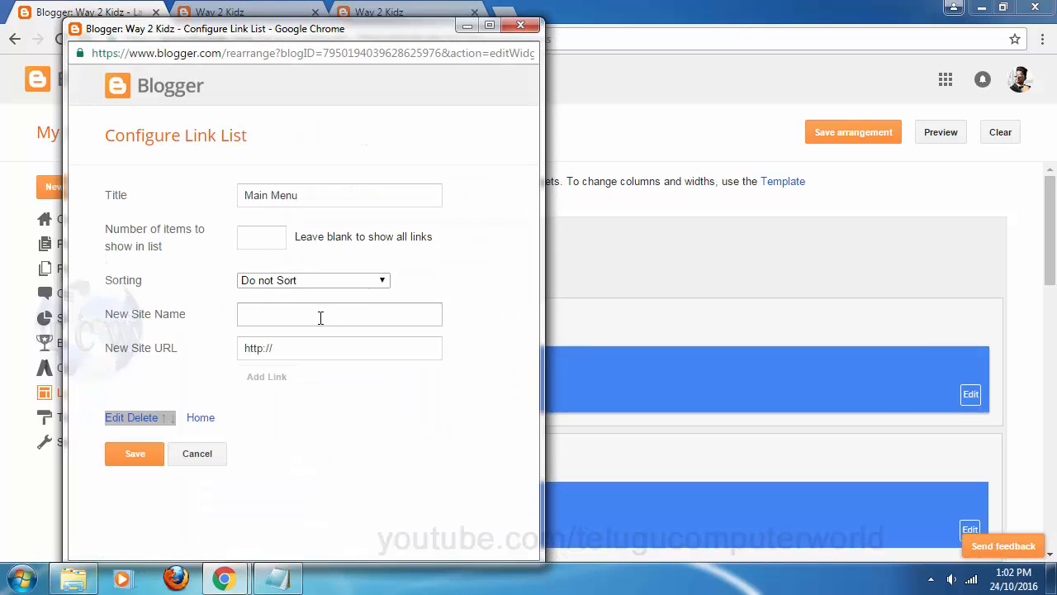
left_click(303, 316)
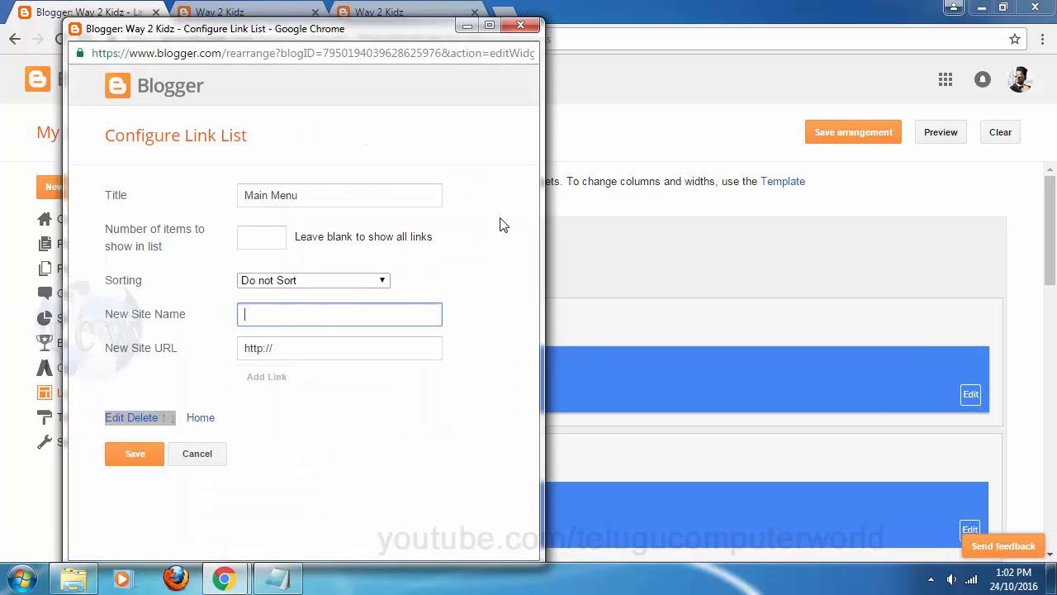
type("Pr")
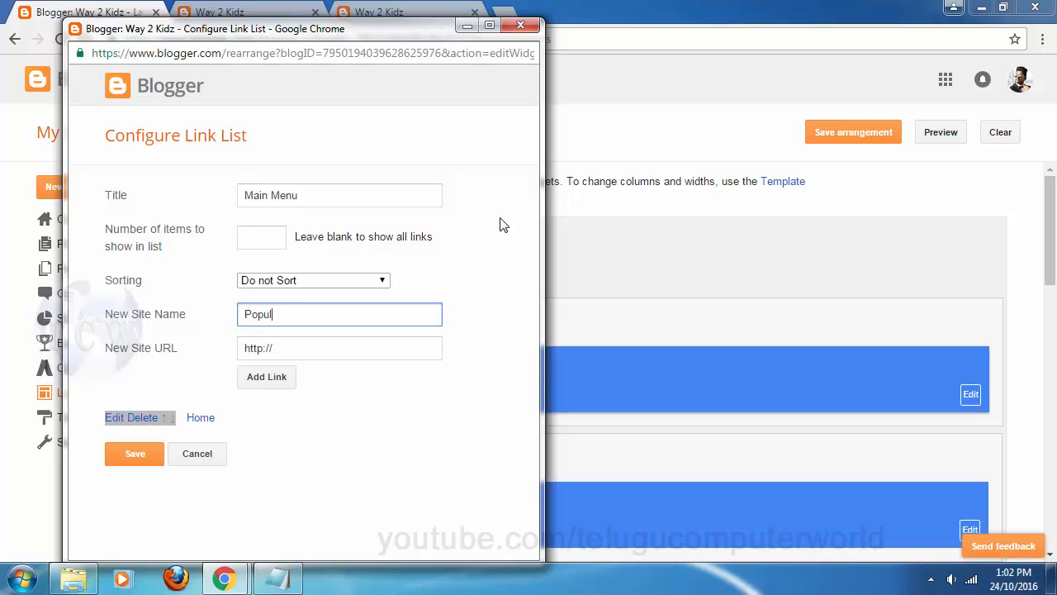
type("Storis")
key("Tab")
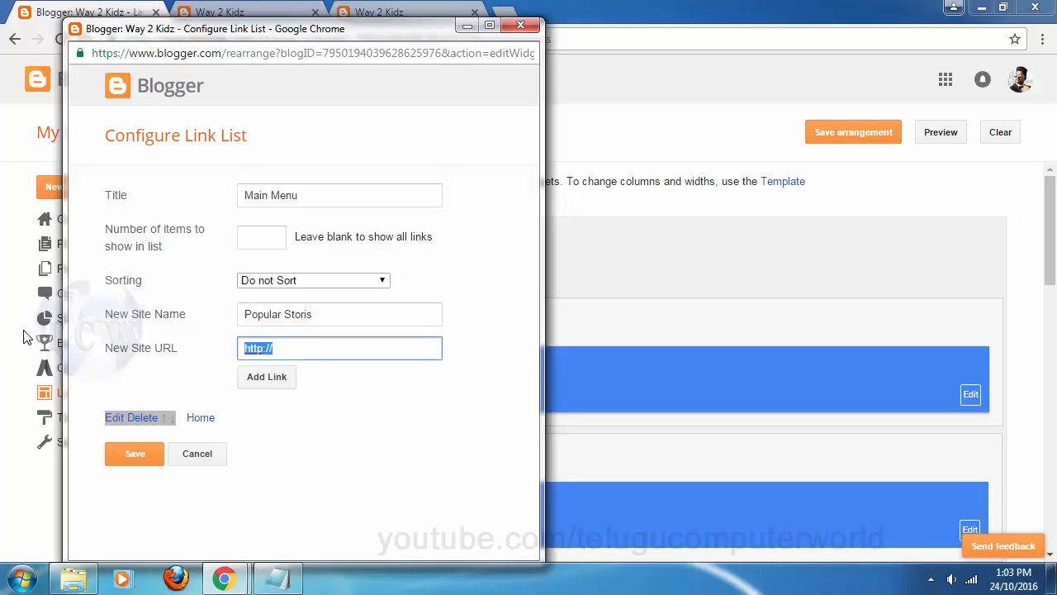
left_click(325, 314)
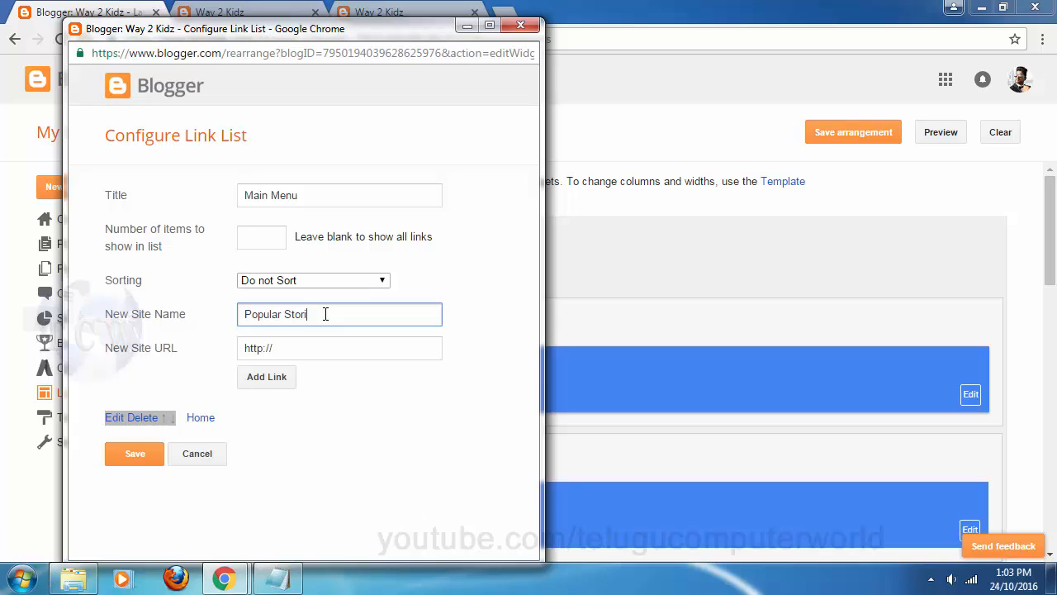
Step: Add the Popular Stories link with # as its URL and move Home above it in the list
left_click(323, 357)
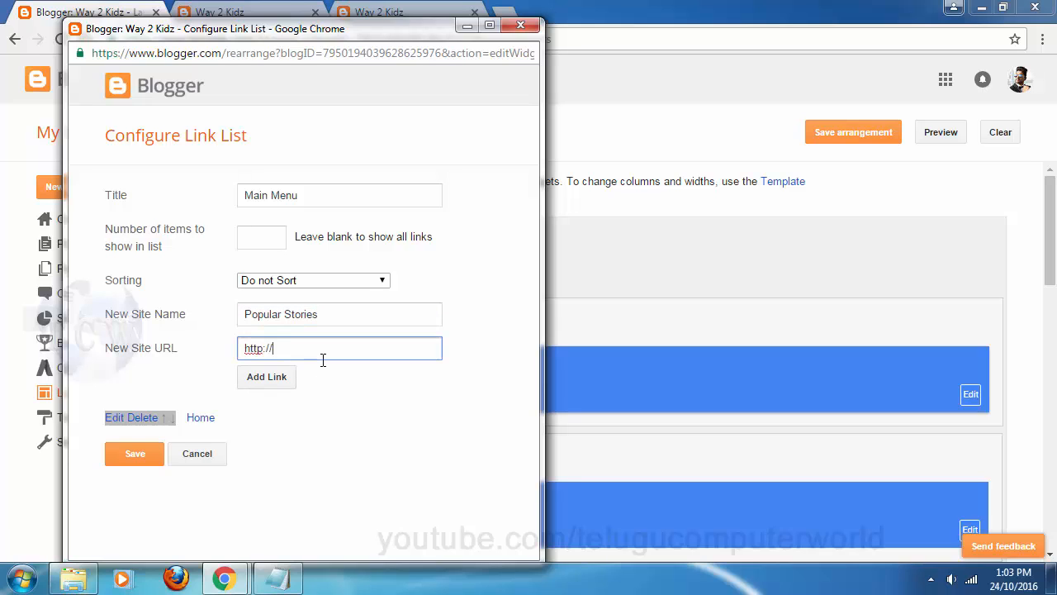
triple_click(270, 349)
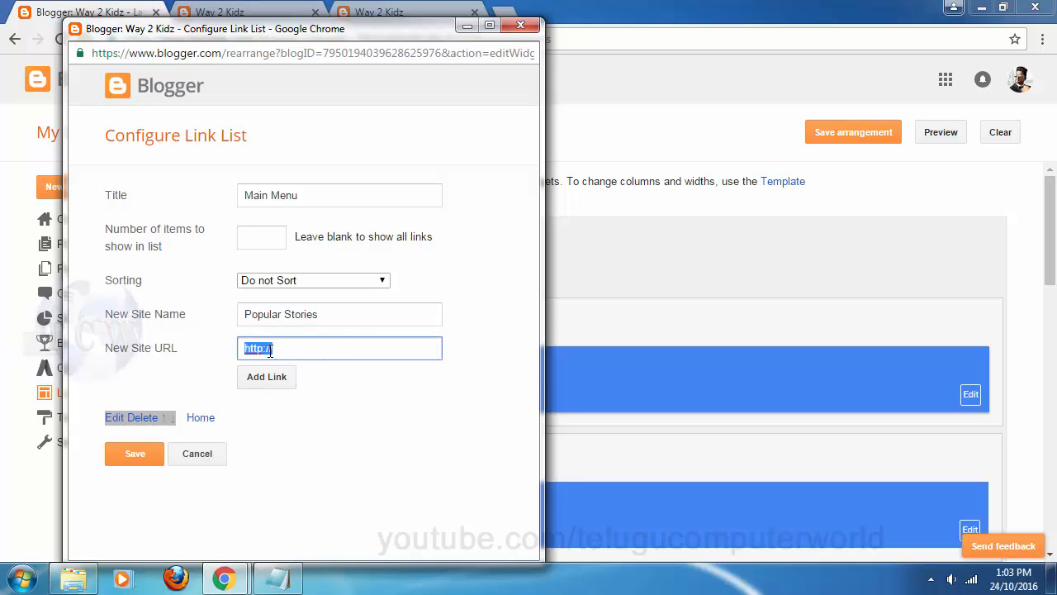
key("ctrl+v")
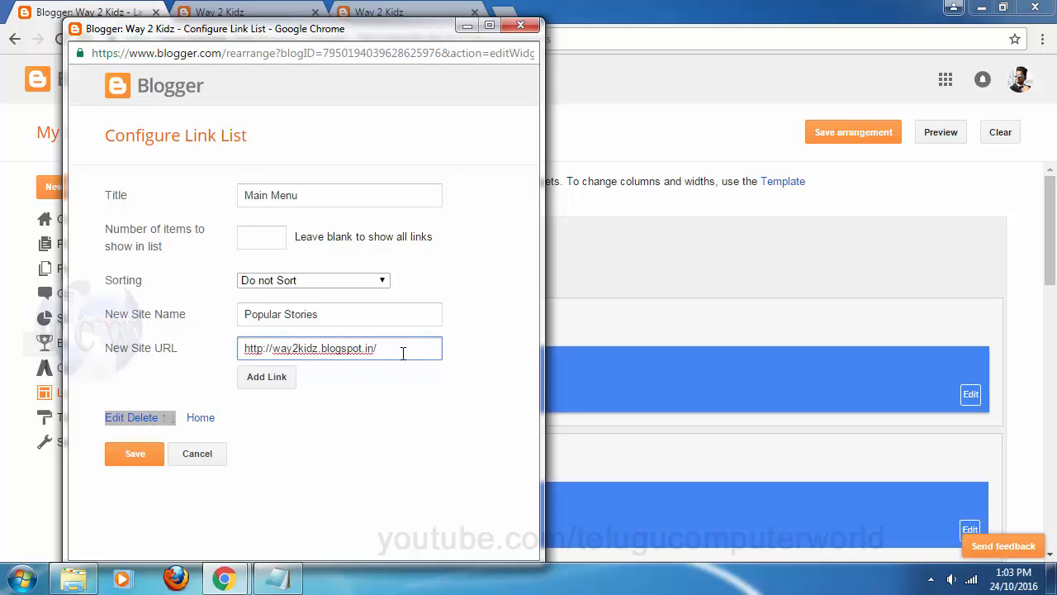
triple_click(364, 351)
key("BackSpace")
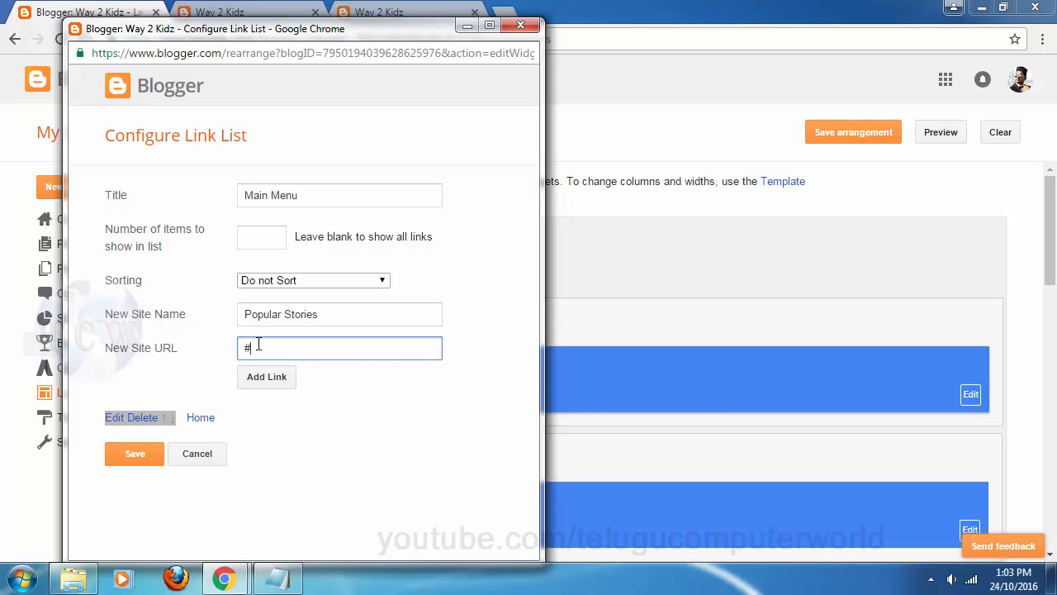
left_click(265, 377)
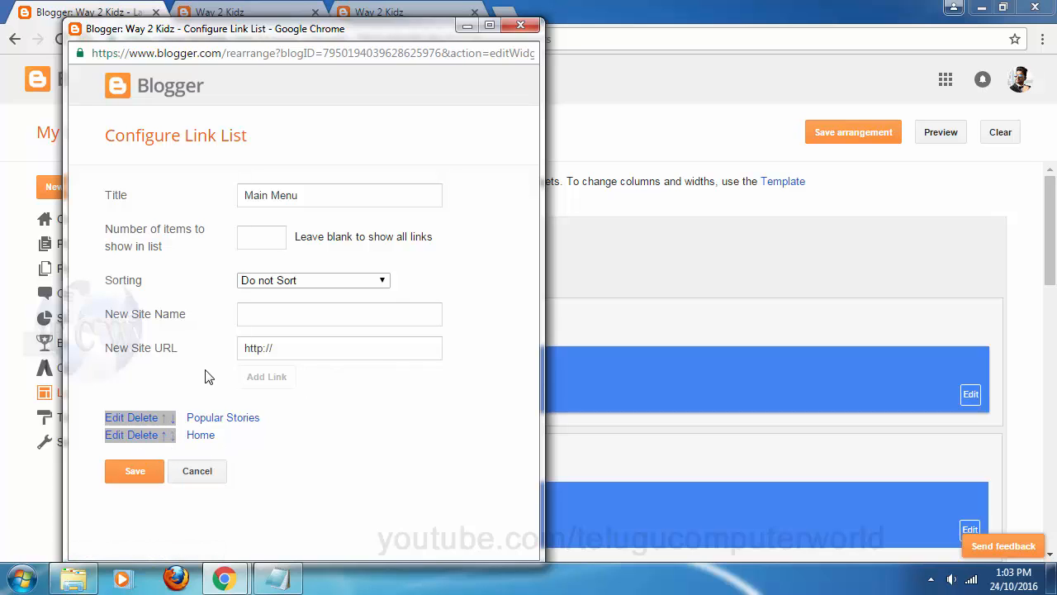
left_click(164, 438)
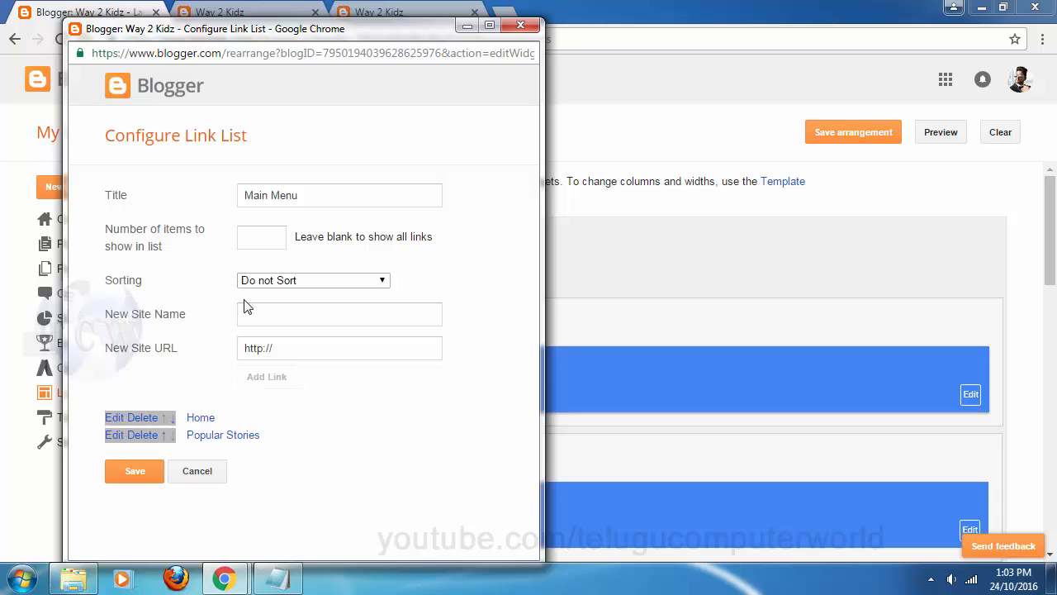
Step: Enter Moral Stories as the new site name for another Main Menu link
left_click(302, 314)
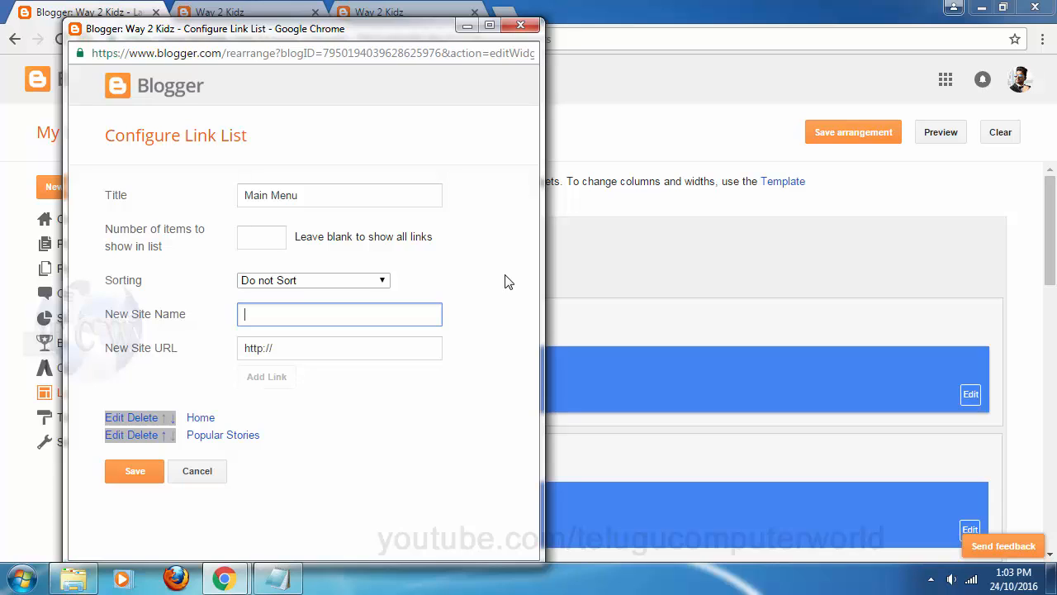
type("Moral Stories")
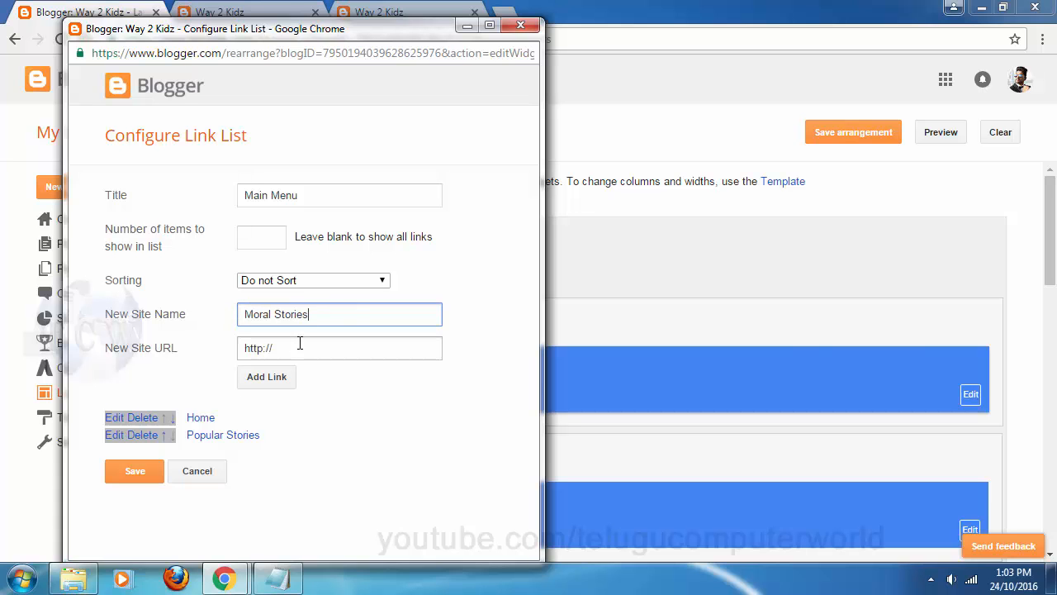
Step: From the blog page's sidebar, configure the Labels gadget to show all labels and save it
left_click(378, 11)
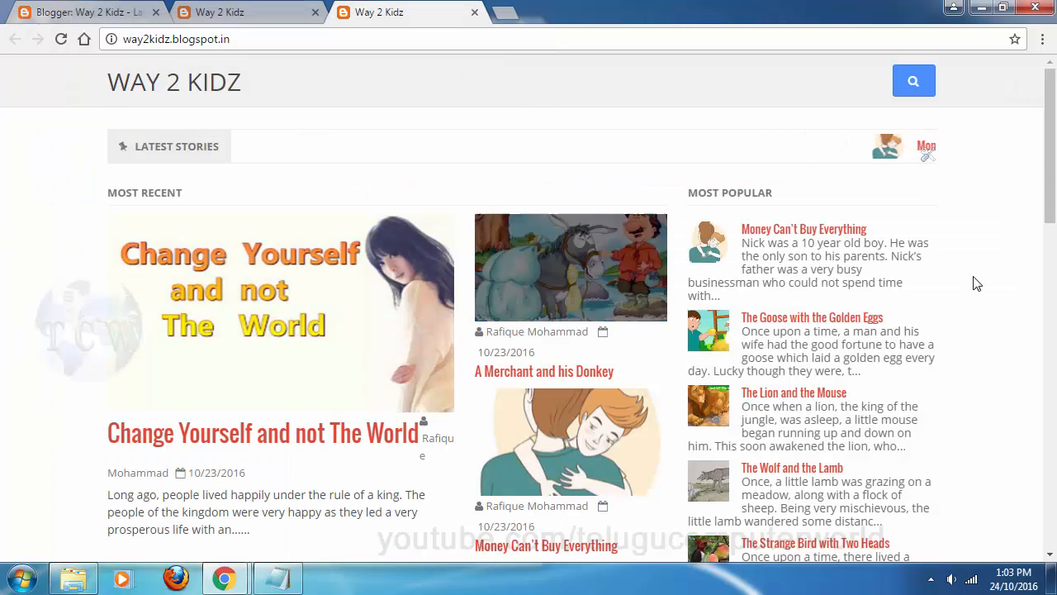
scroll(977, 283, "down", 7)
scroll(971, 286, "up", 2)
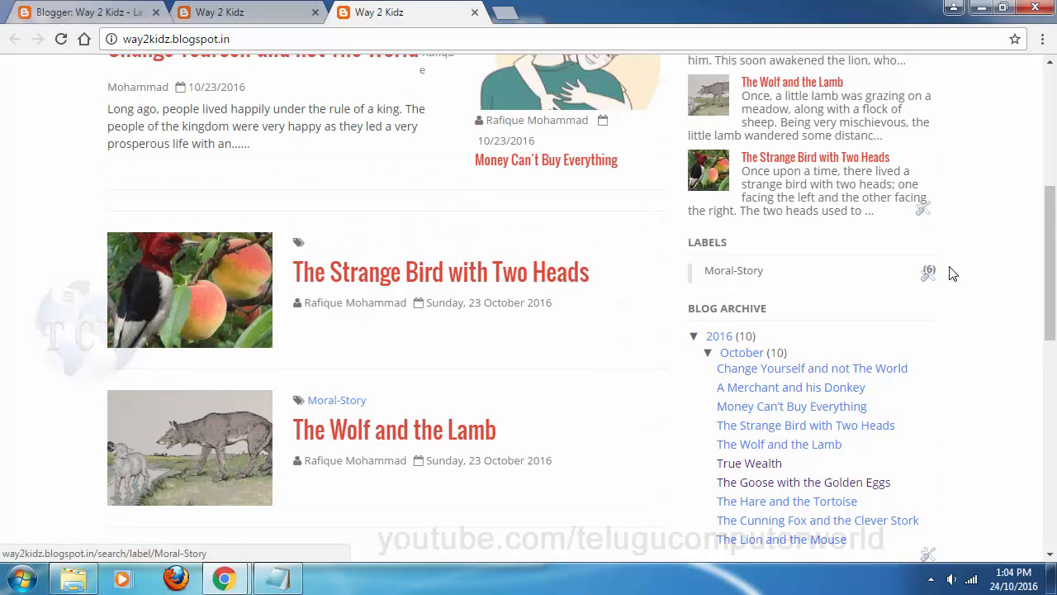
left_click(929, 275)
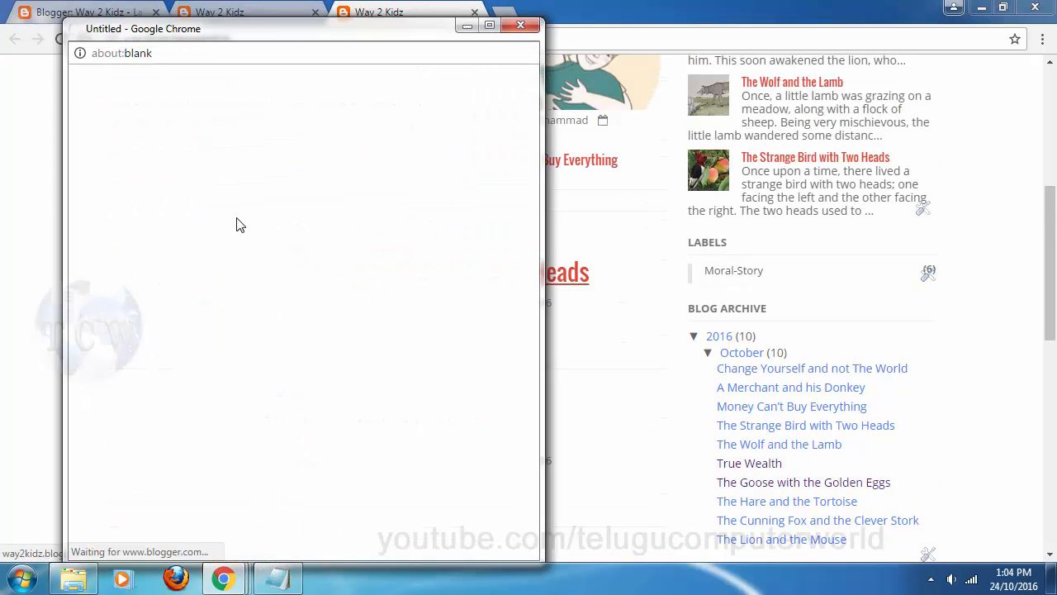
left_click(234, 221)
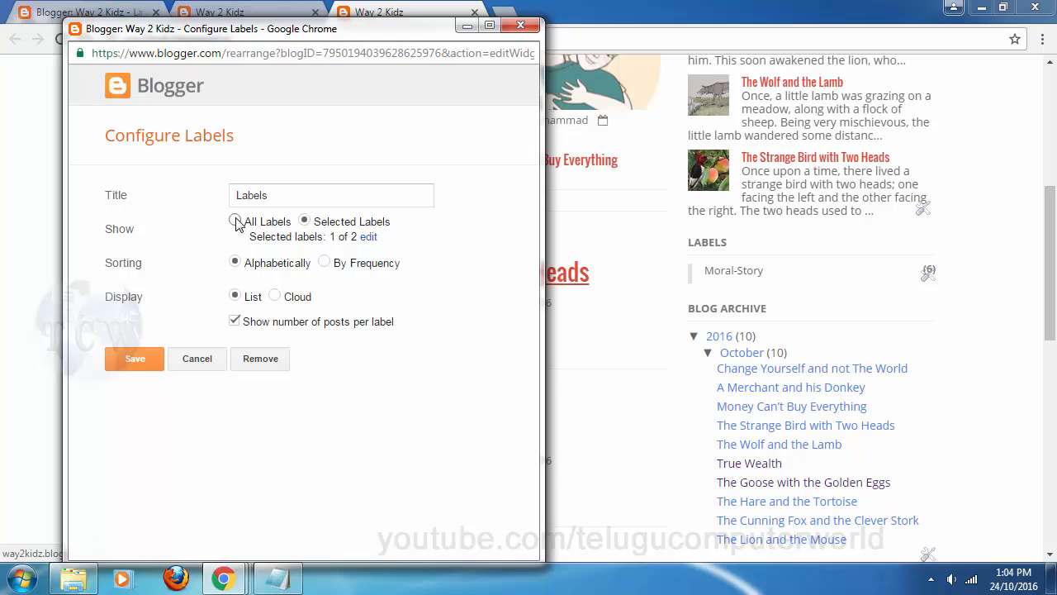
left_click(135, 358)
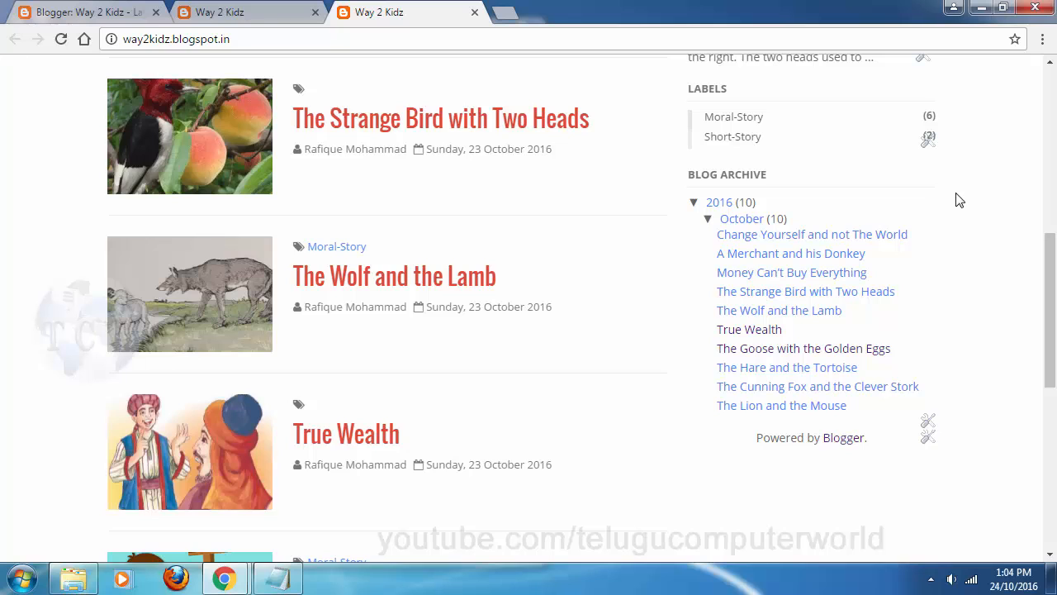
Step: Copy the link address of the Moral-Story label on the blog and return to the Blogger layout page
scroll(957, 200, "up", 2)
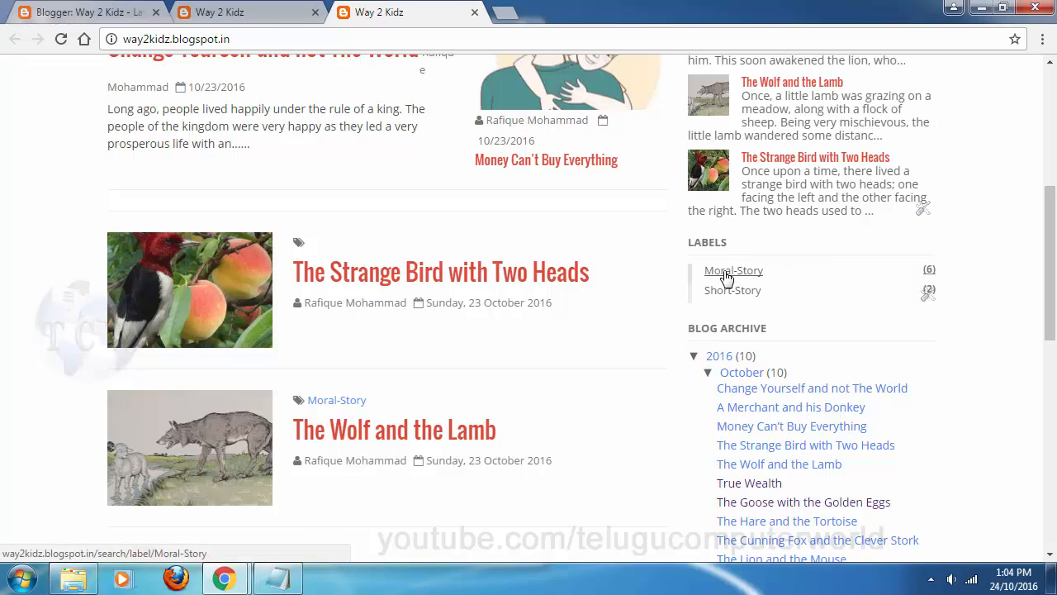
right_click(726, 276)
left_click(786, 380)
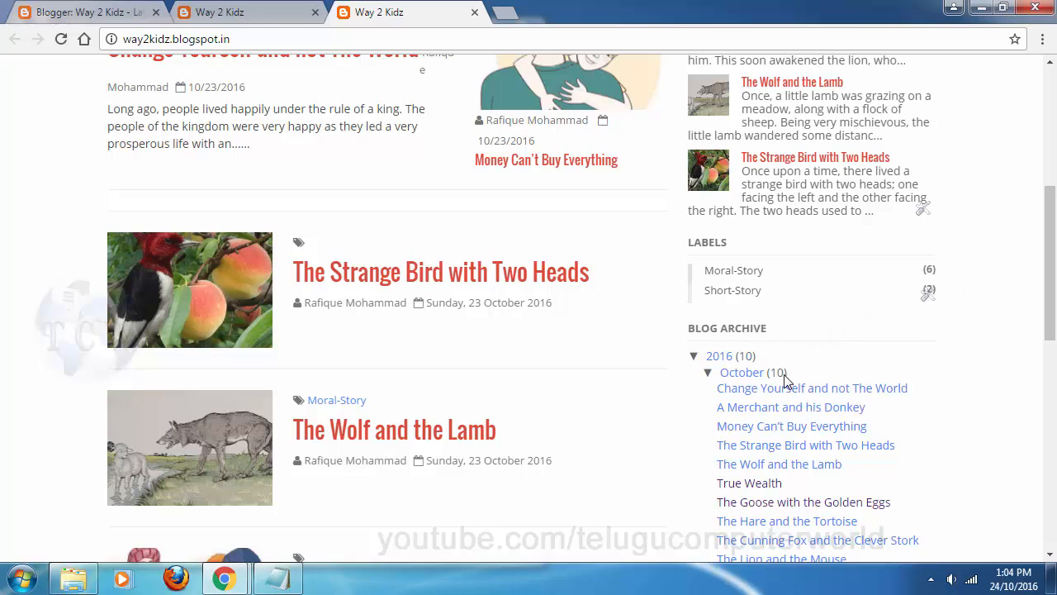
left_click(92, 11)
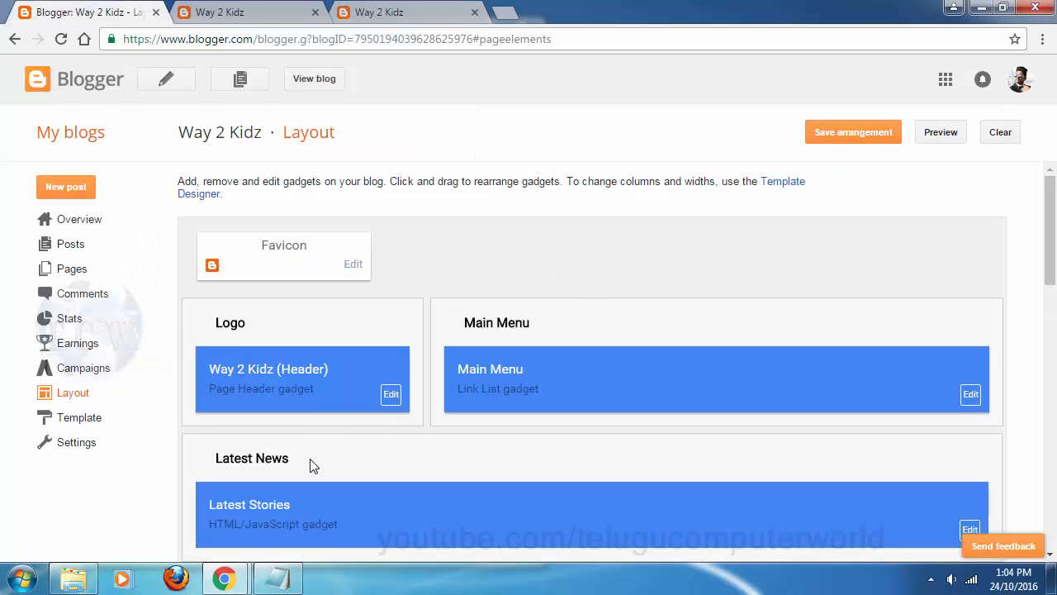
Step: Add the Moral Stories link with the copied Moral-Story label URL and move it below Popular Stories in the Main Menu list
mouse_move(224, 578)
left_click(302, 496)
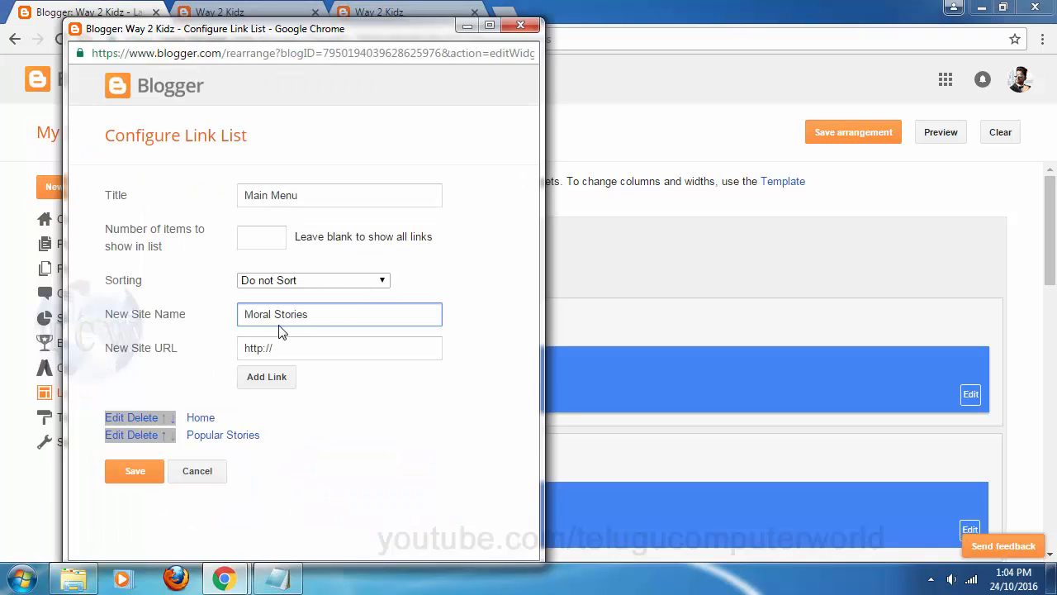
key("Tab")
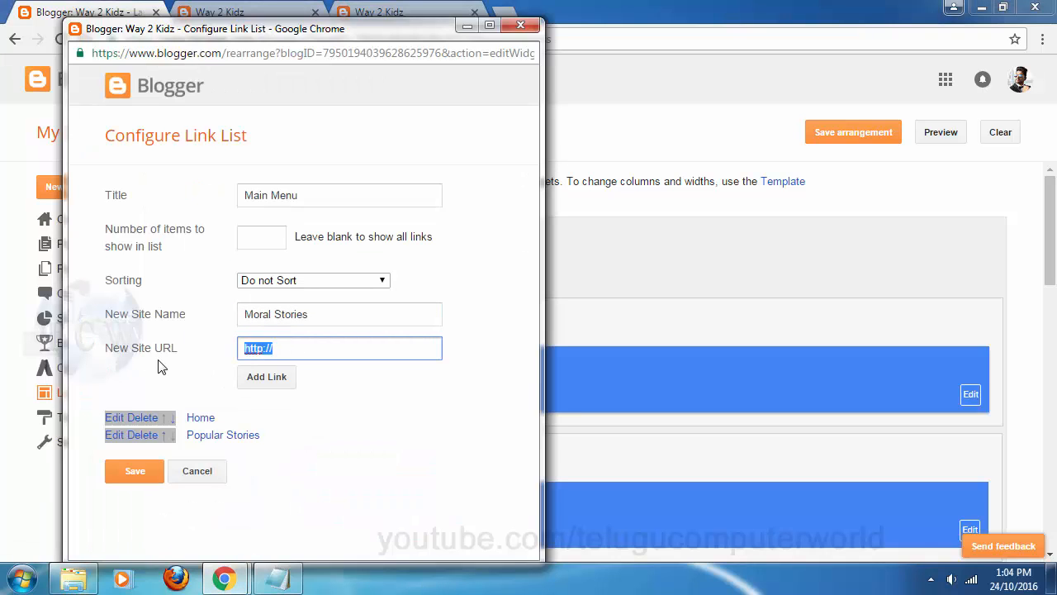
key("ctrl+v")
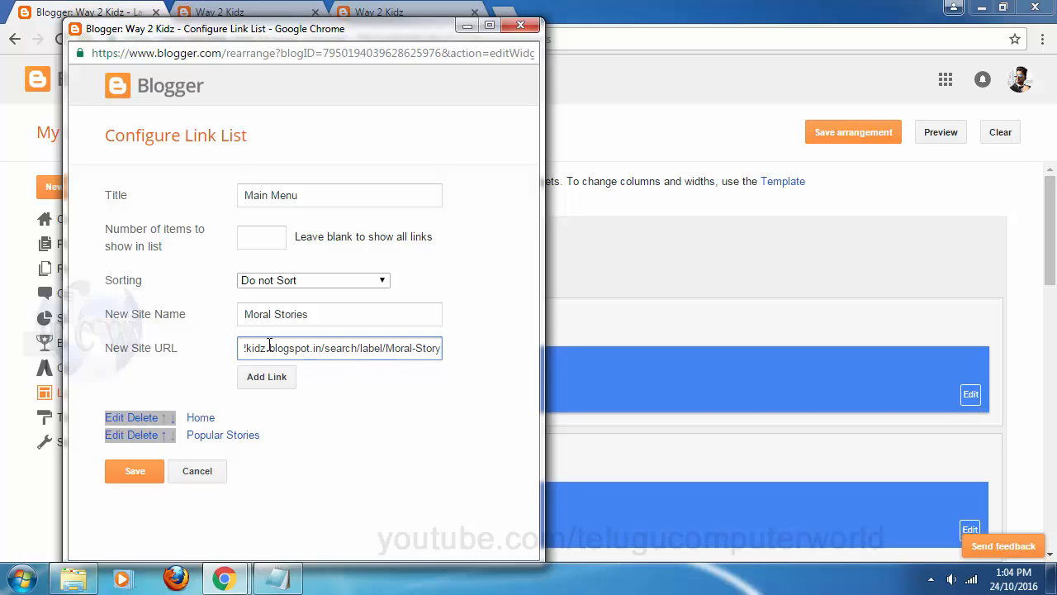
left_click(266, 383)
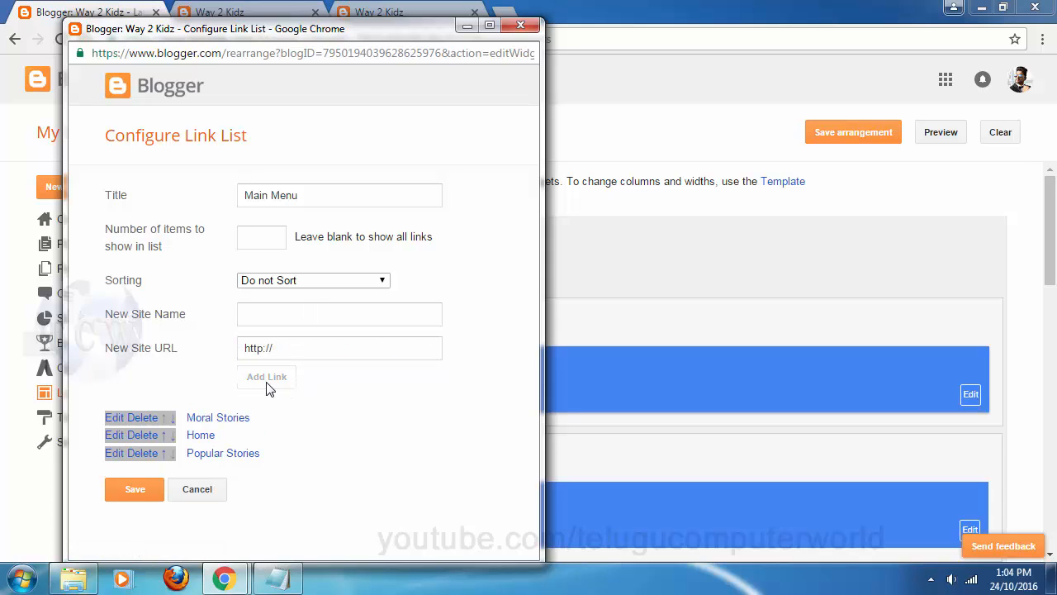
left_click(172, 417)
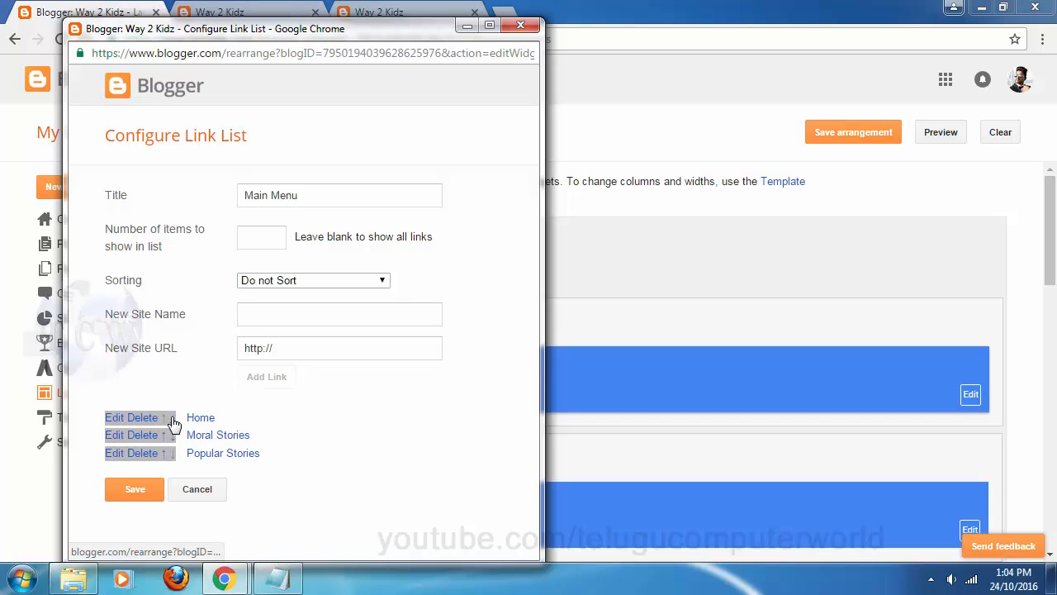
left_click(171, 435)
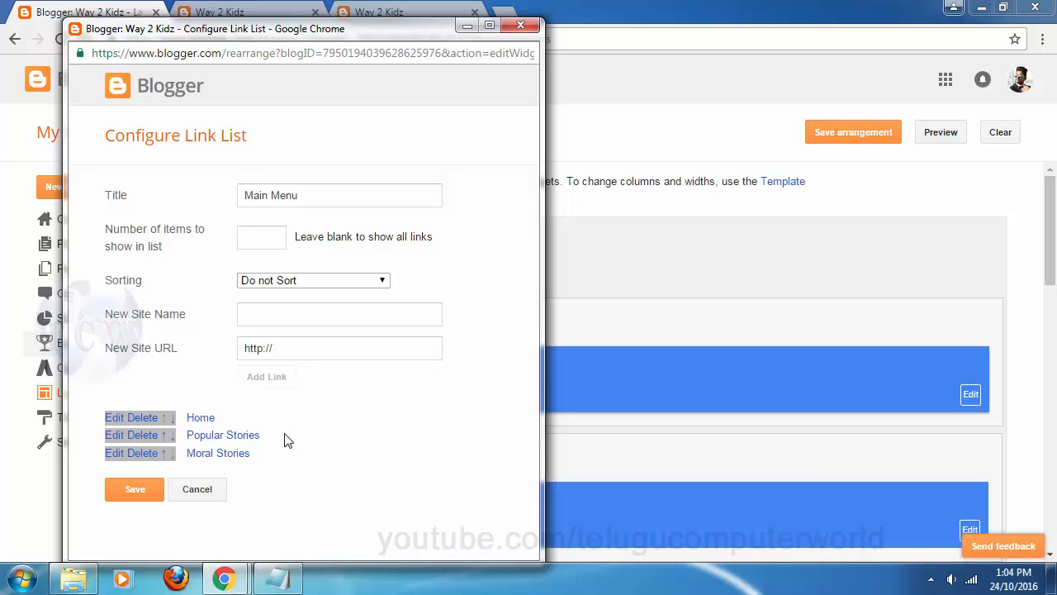
Step: Enter Short Stories as the new site name for another Main Menu link and select the placeholder URL for replacement
left_click(269, 311)
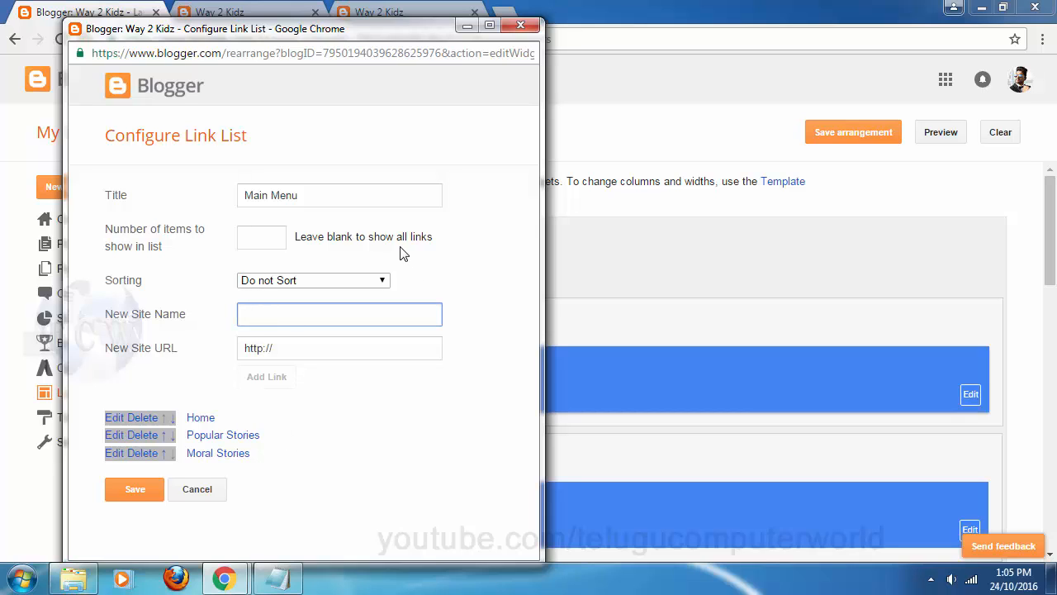
type("Sh")
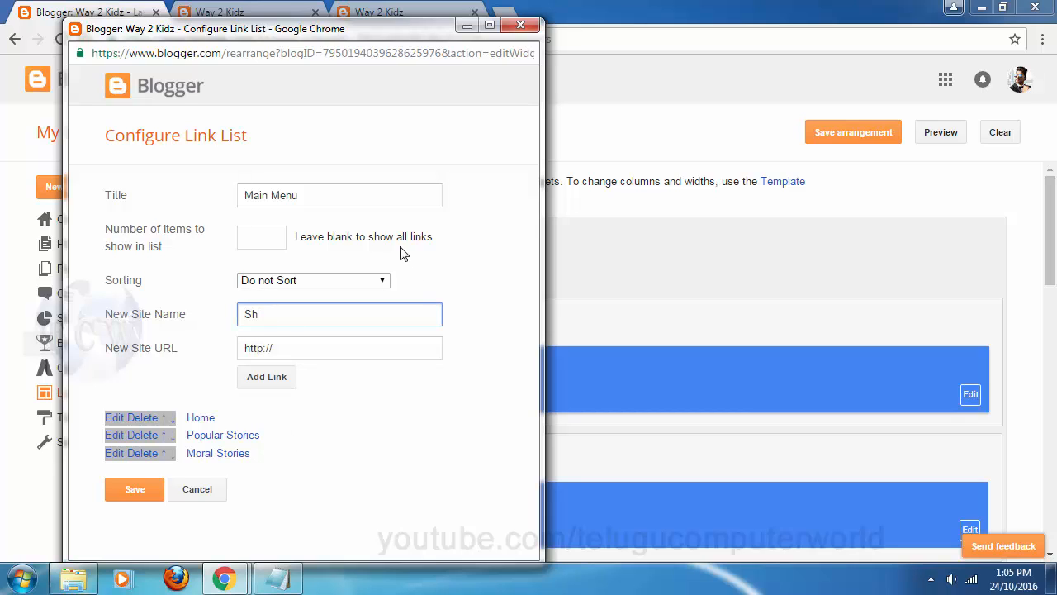
type("ort Stories")
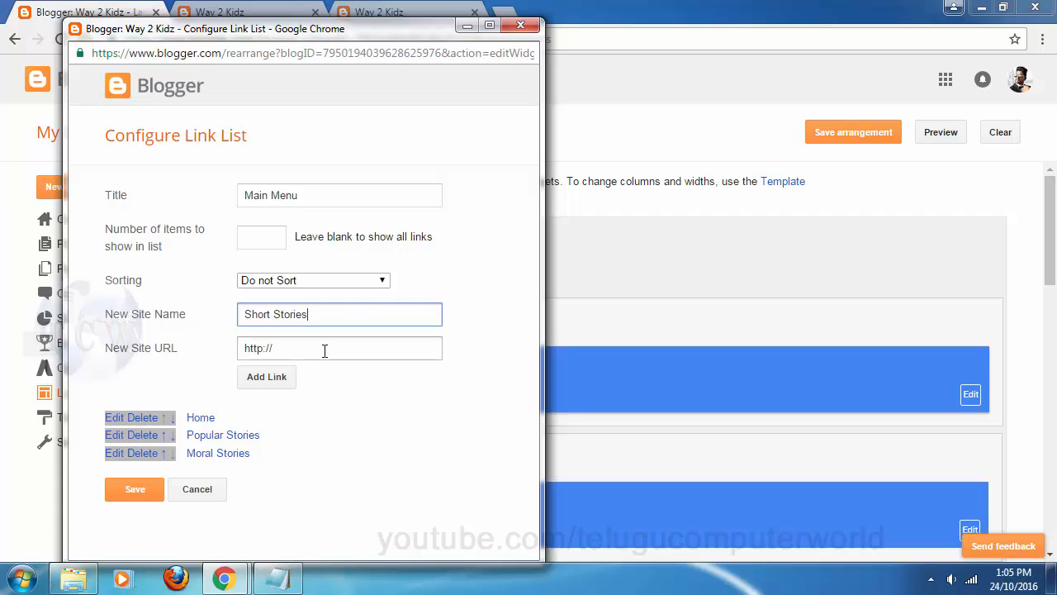
left_click_drag(324, 351, 1, 348)
Step: Copy the link address of the Short-Story label on the blog and return to the Blogger layout page
left_click(450, 7)
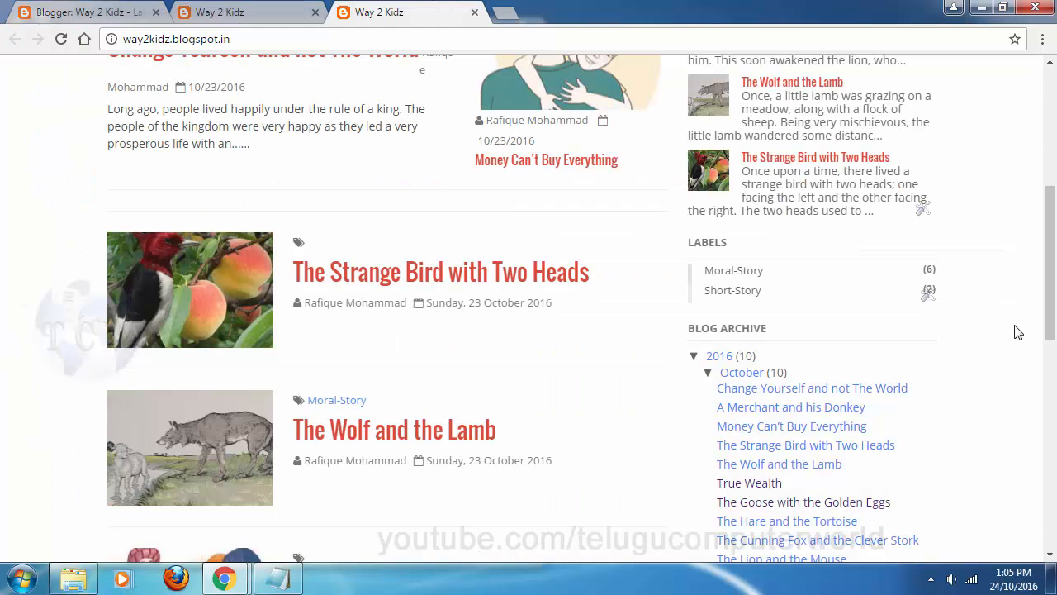
right_click(737, 292)
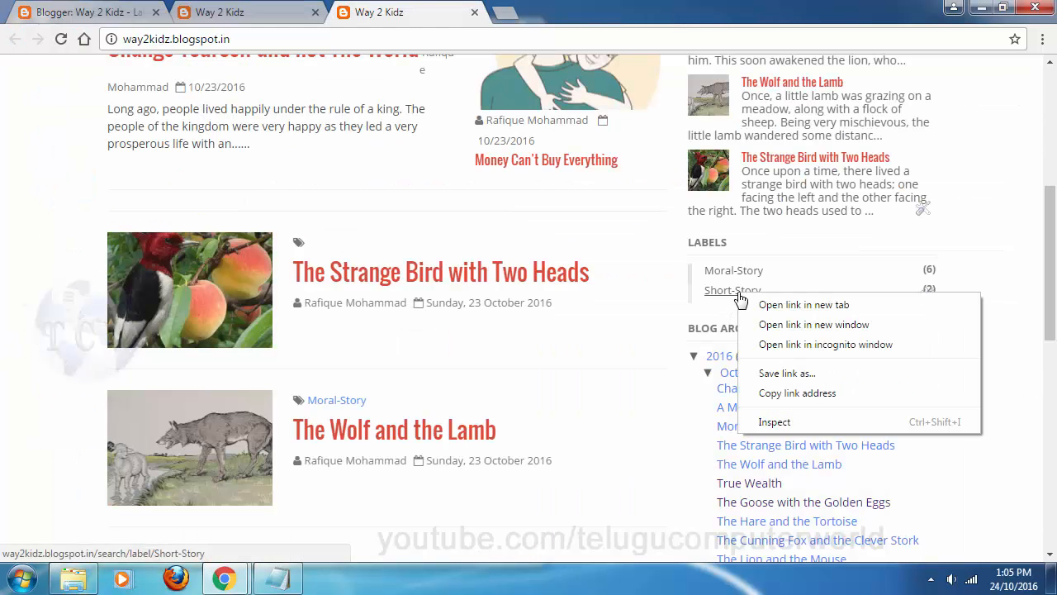
left_click(796, 393)
left_click(115, 10)
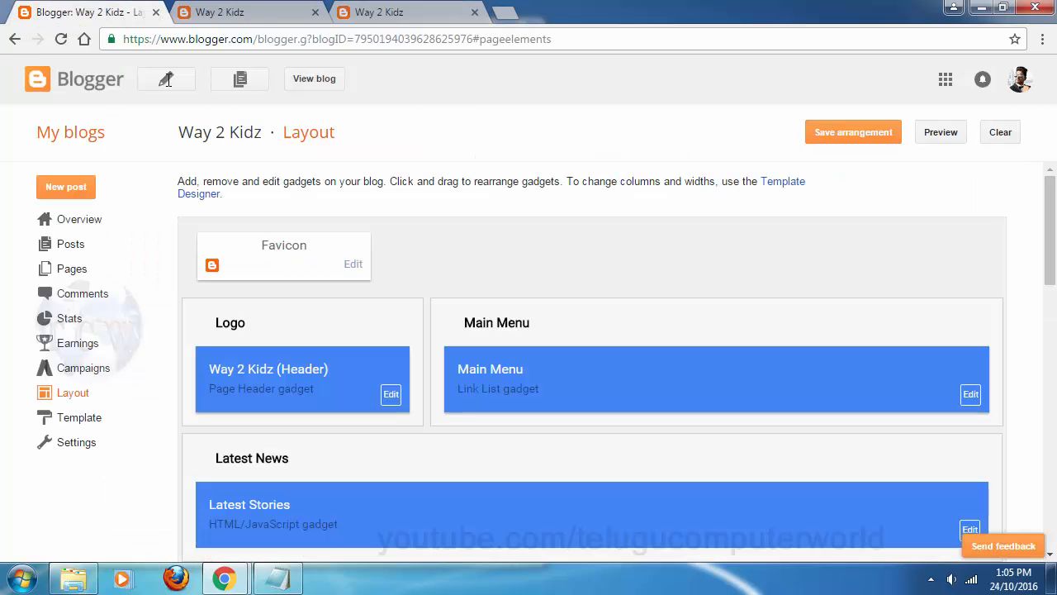
Step: Add the Short Stories link to the Main Menu with the copied Short-Story label address as its URL
mouse_move(222, 578)
left_click(327, 509)
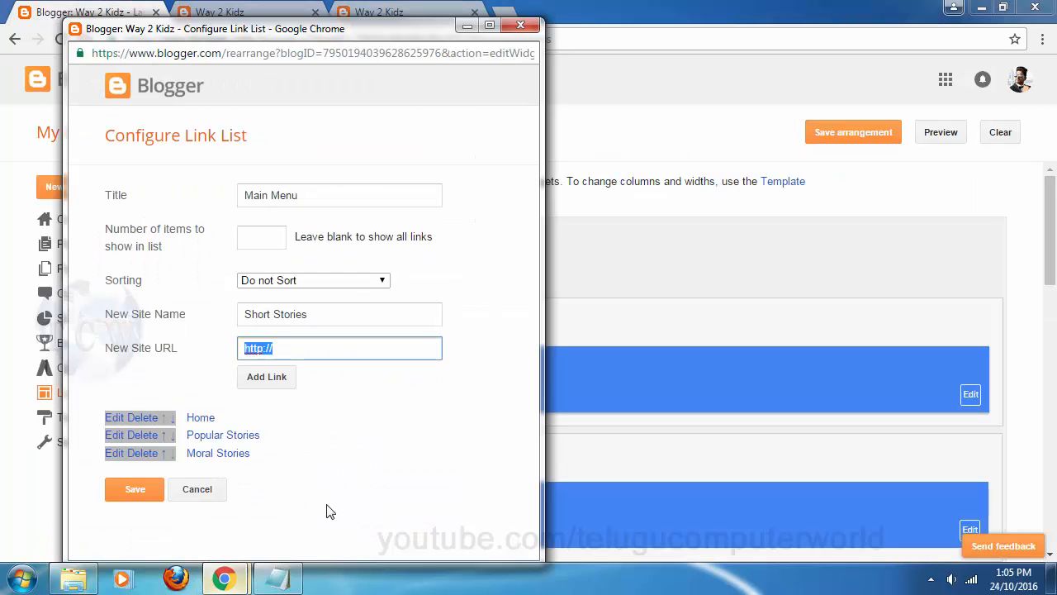
right_click(284, 349)
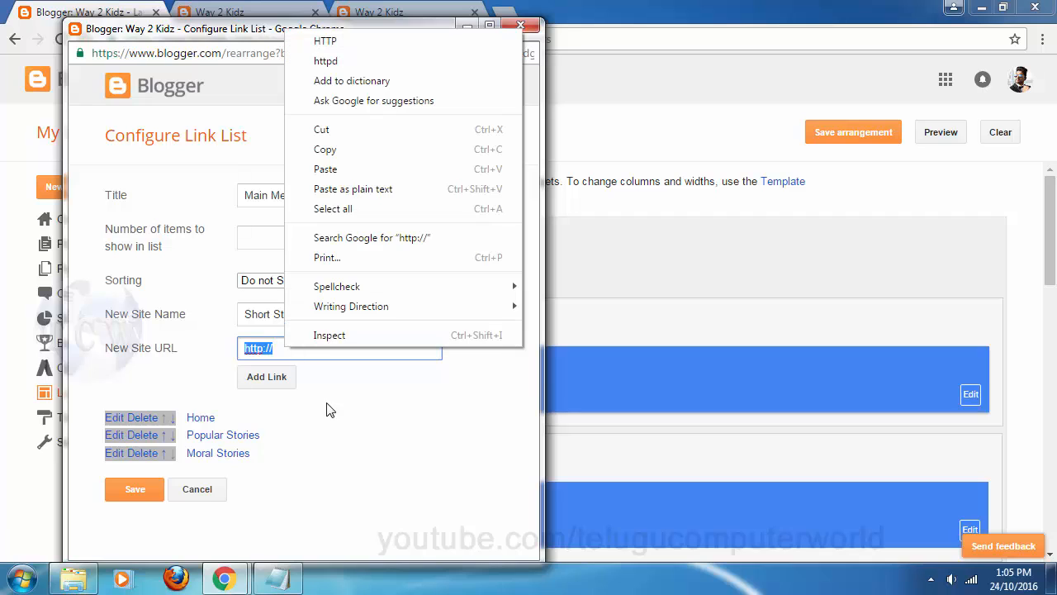
left_click(325, 169)
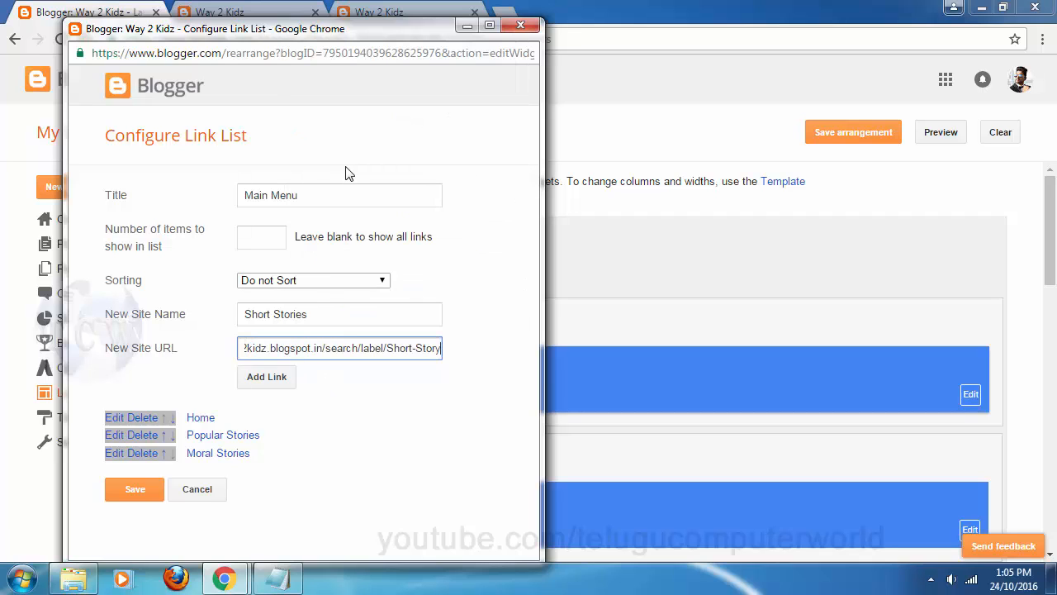
left_click(264, 382)
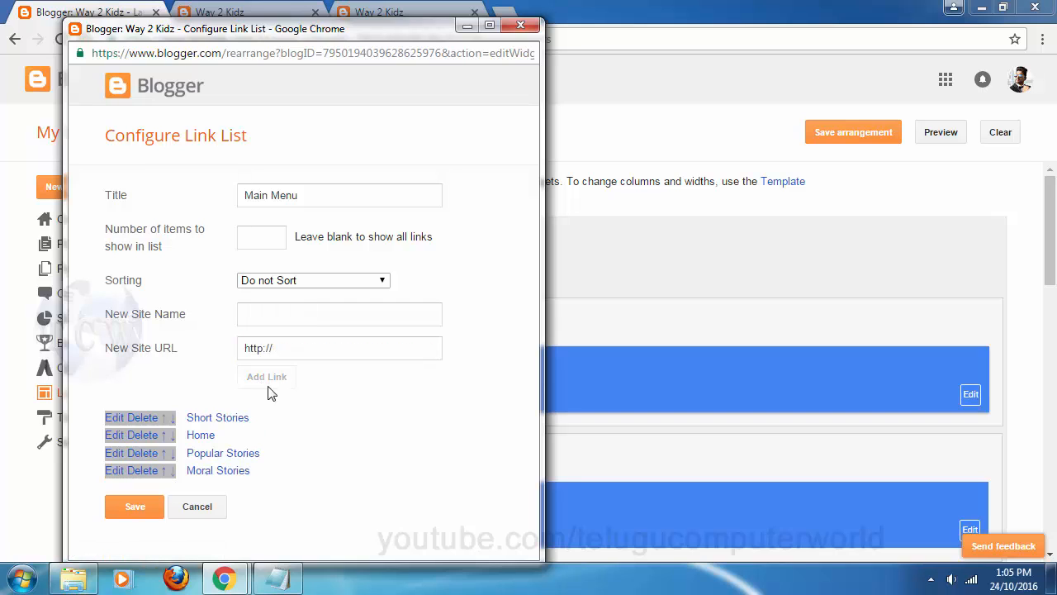
Step: Move Short Stories to the end of the link list, and save the Main Menu gadget and the layout arrangement
left_click(171, 419)
left_click(171, 435)
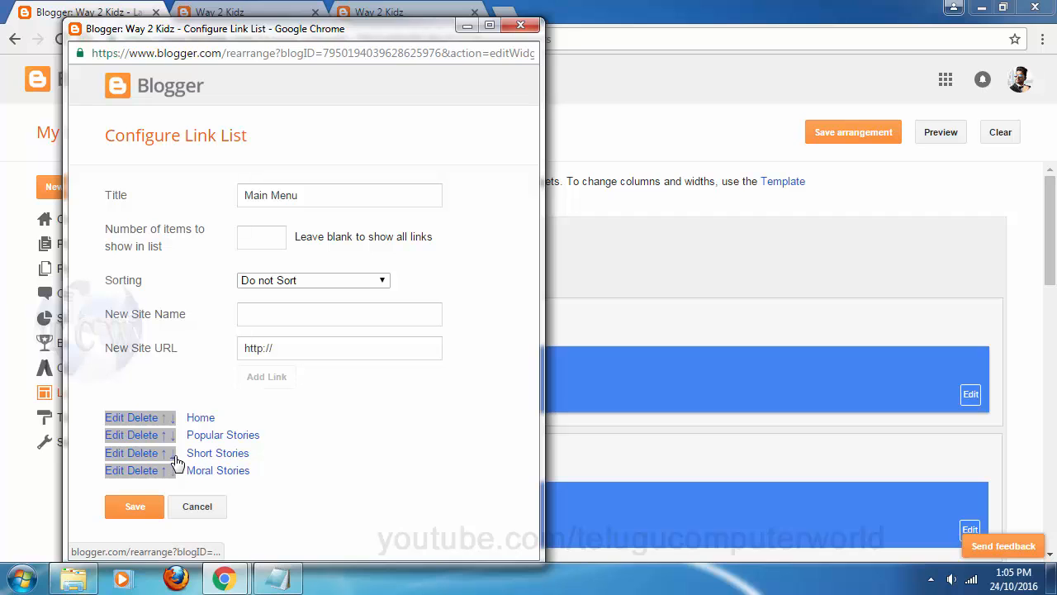
left_click(171, 453)
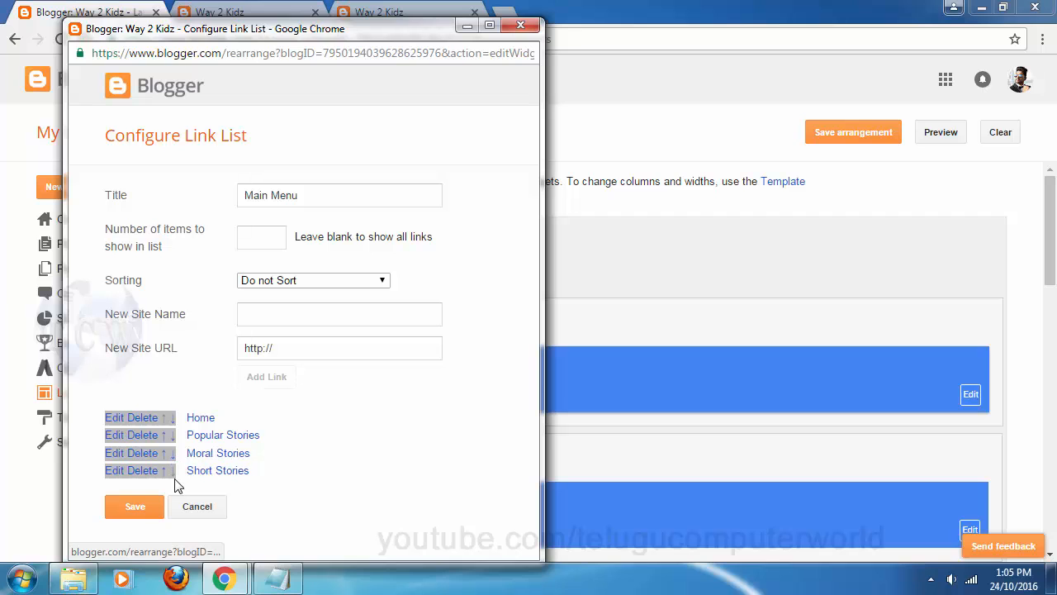
left_click(139, 508)
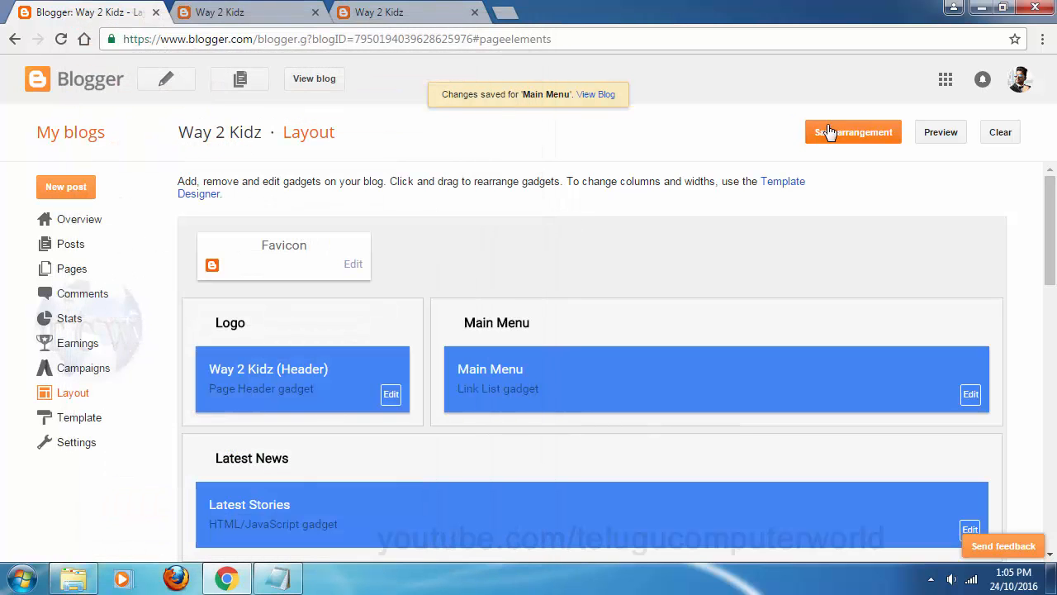
left_click(855, 137)
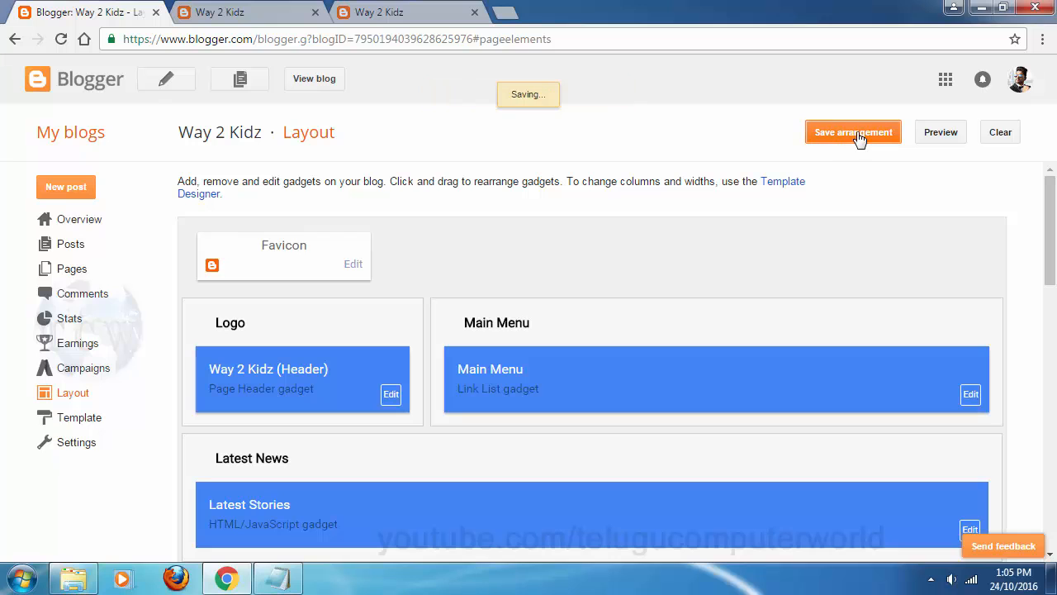
Step: View the blog to check the main menu links and close the extra blog tabs
left_click(306, 78)
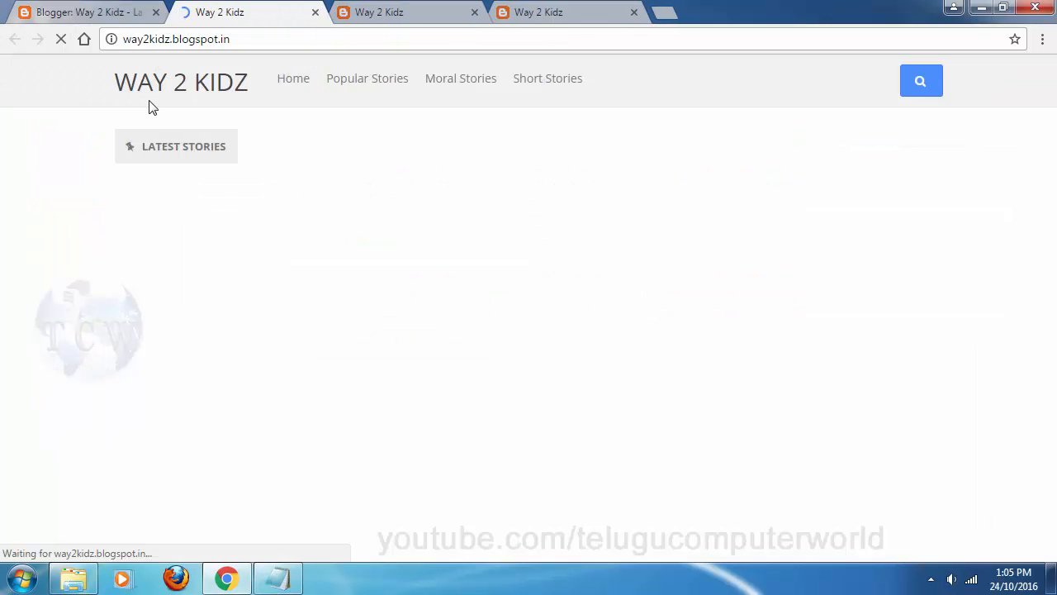
left_click(394, 9)
left_click(475, 12)
left_click(475, 12)
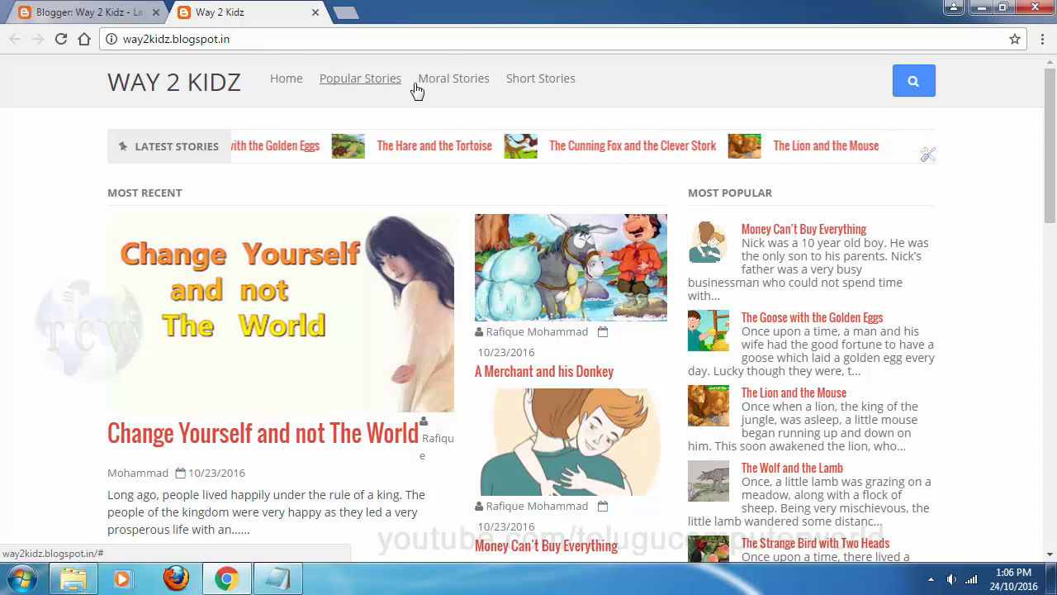
Step: Rename the Moral Stories link as _Moral Stories in the Main Menu gadget, and save the gadget and the layout arrangement
left_click(88, 11)
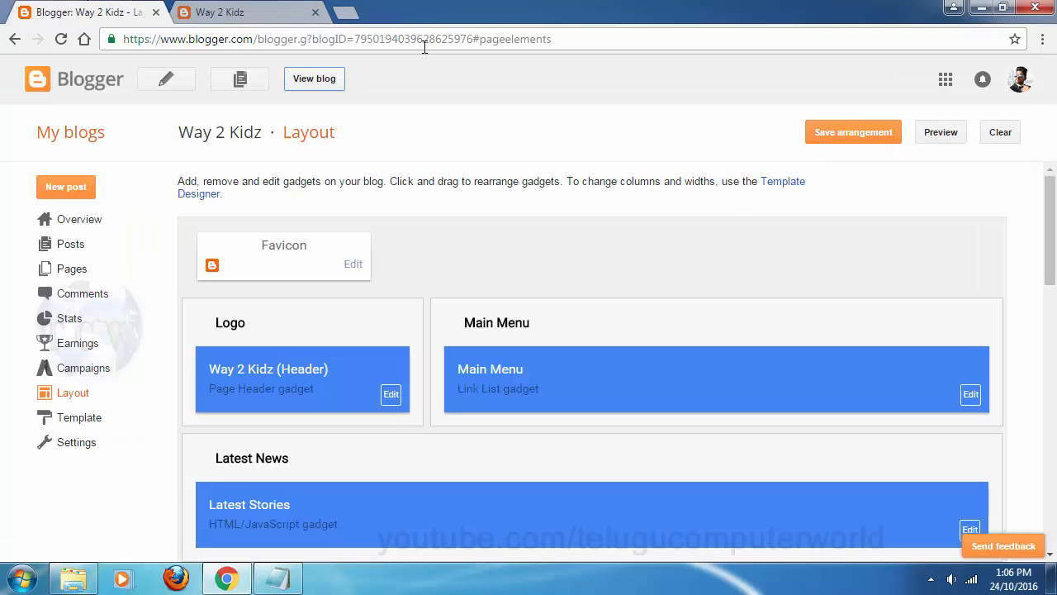
left_click(974, 396)
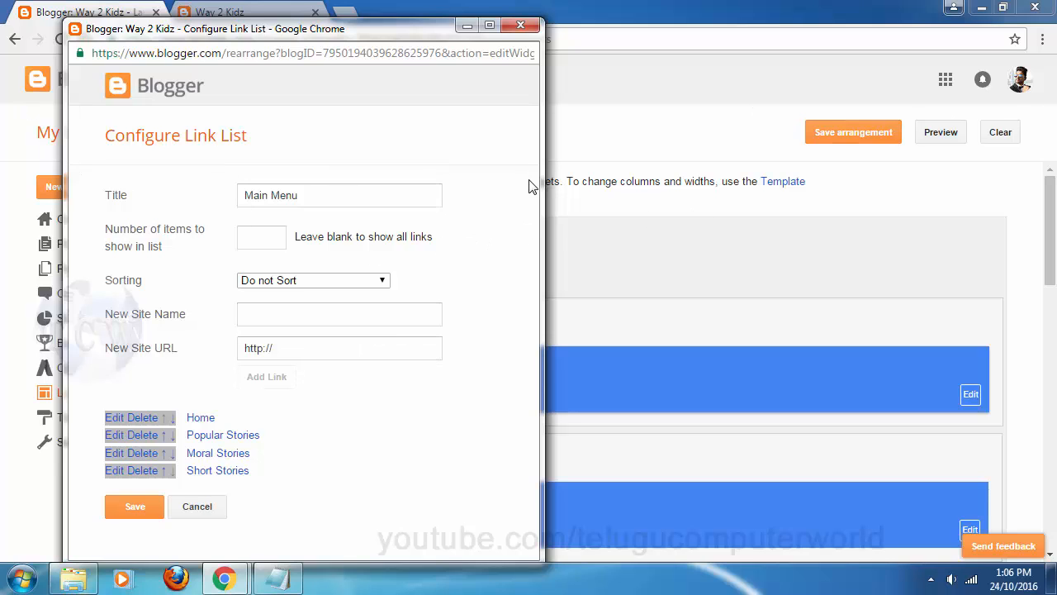
left_click(116, 454)
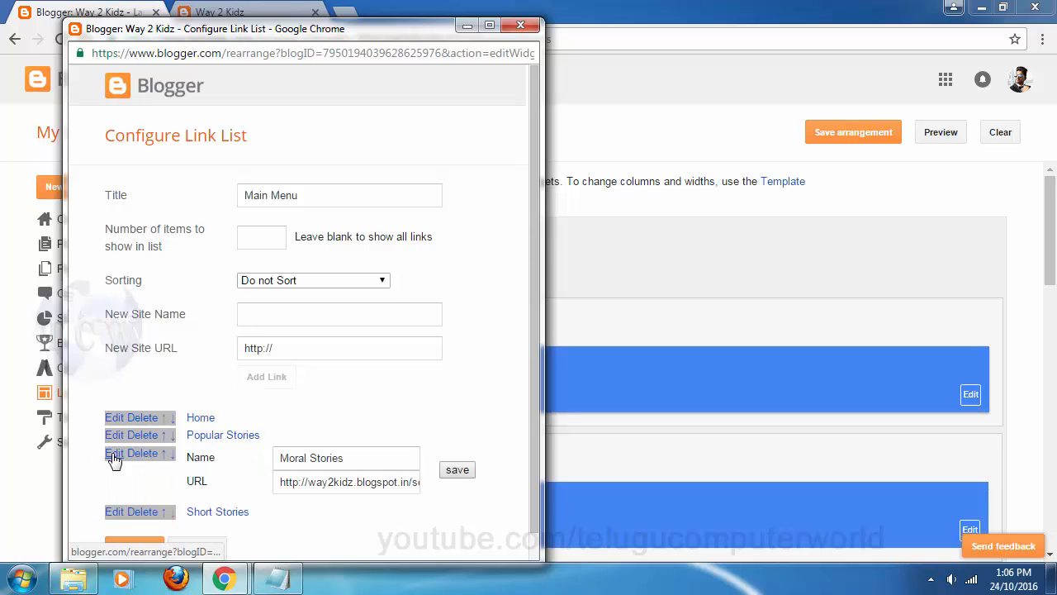
left_click(279, 459)
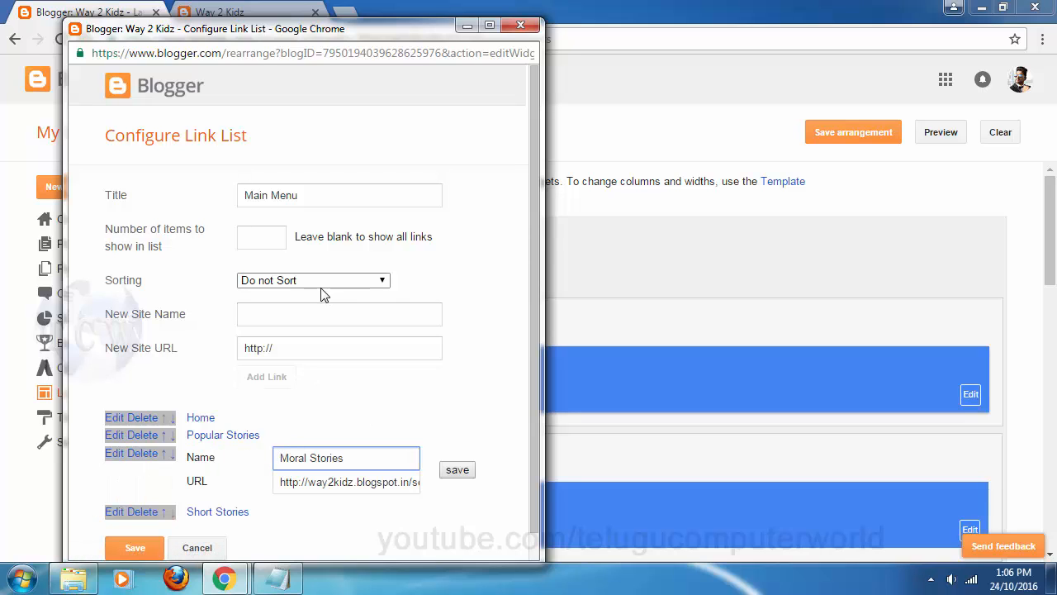
type("_")
key("BackSpace")
type("-")
key("BackSpace")
type("_")
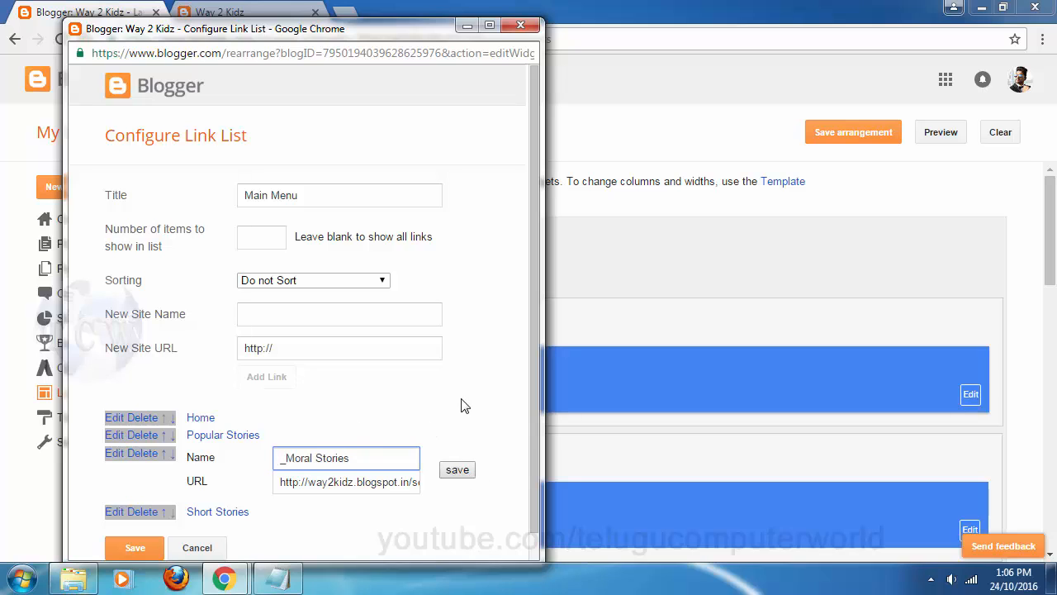
scroll(467, 405, "down", 1)
left_click(459, 444)
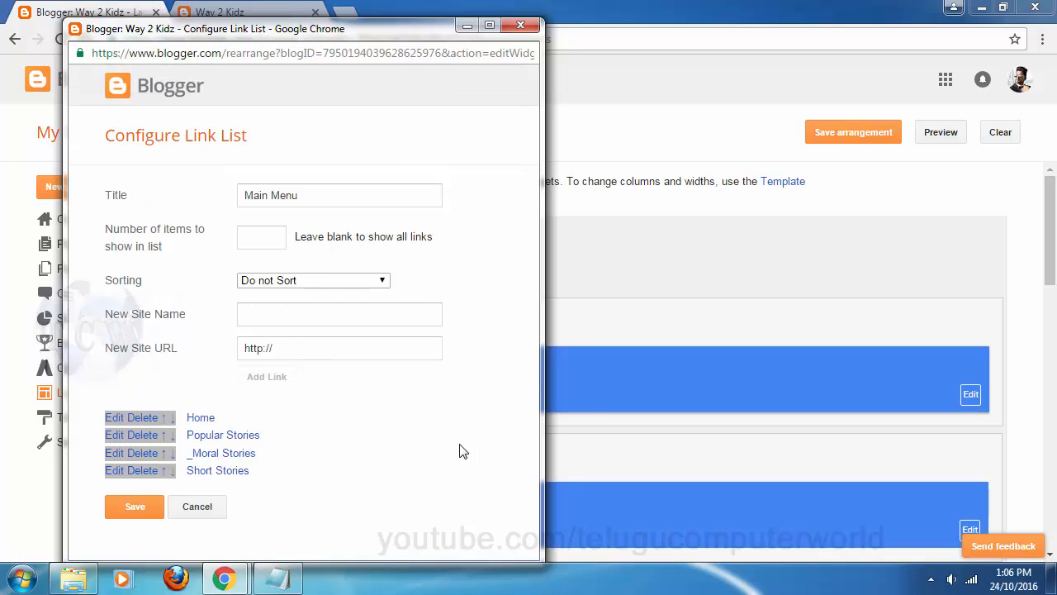
left_click(129, 508)
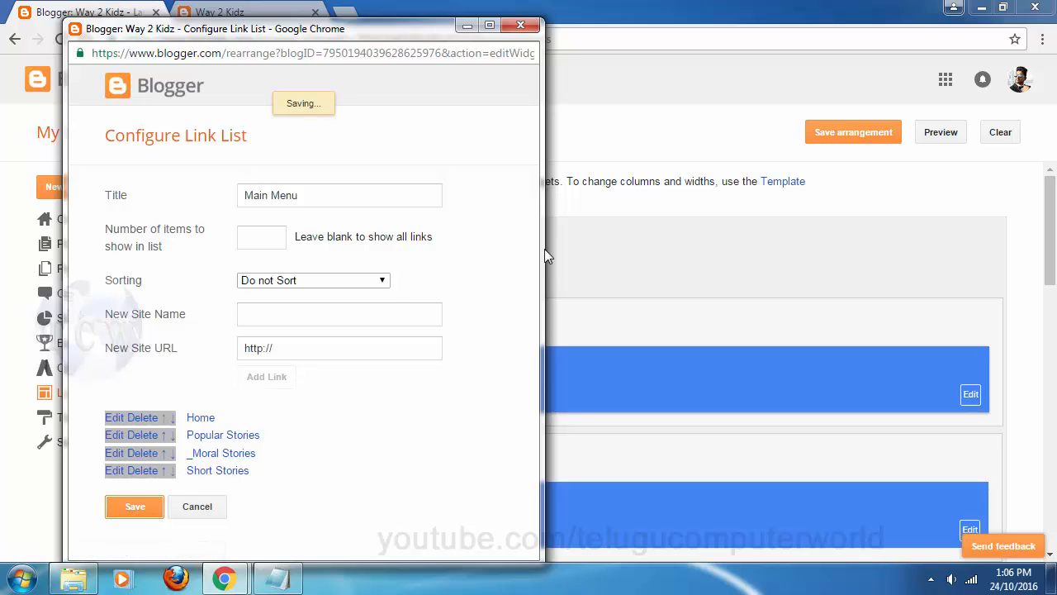
left_click(832, 130)
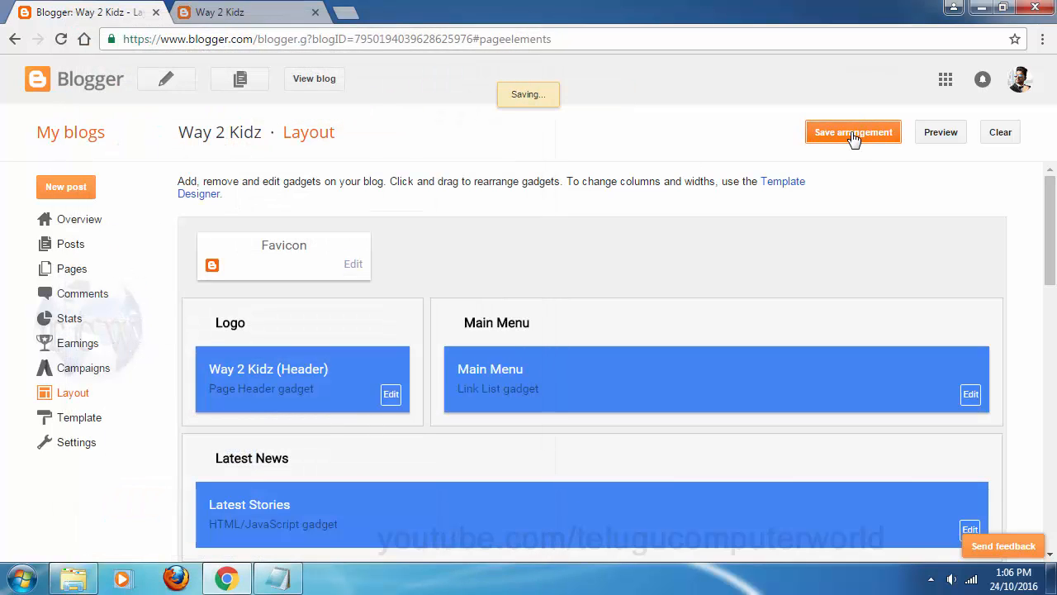
Step: View the updated blog, open Moral Stories from the Popular Stories submenu, and look through the listed posts
left_click(318, 84)
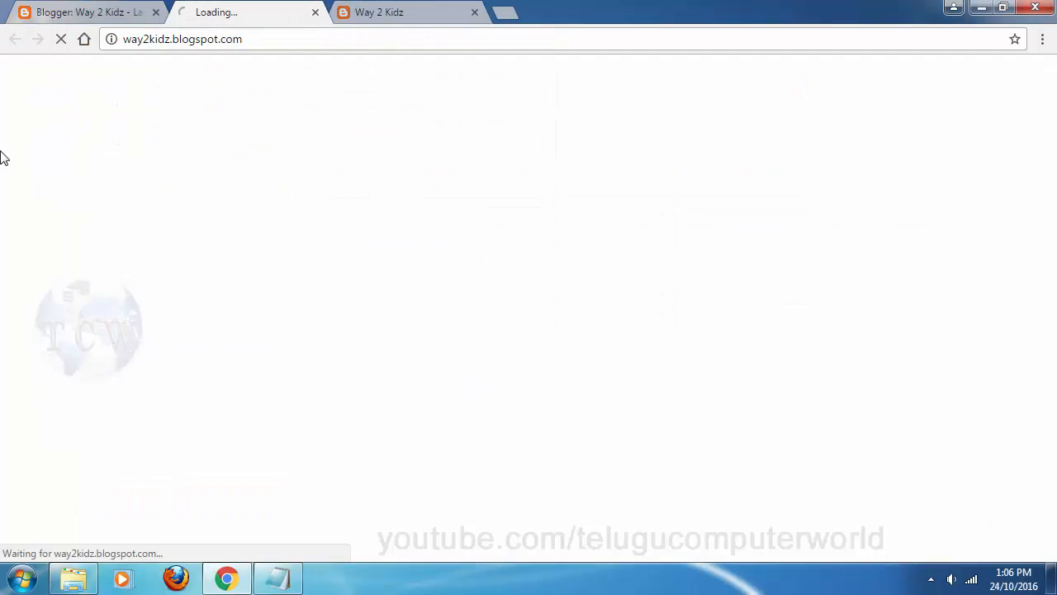
left_click(401, 10)
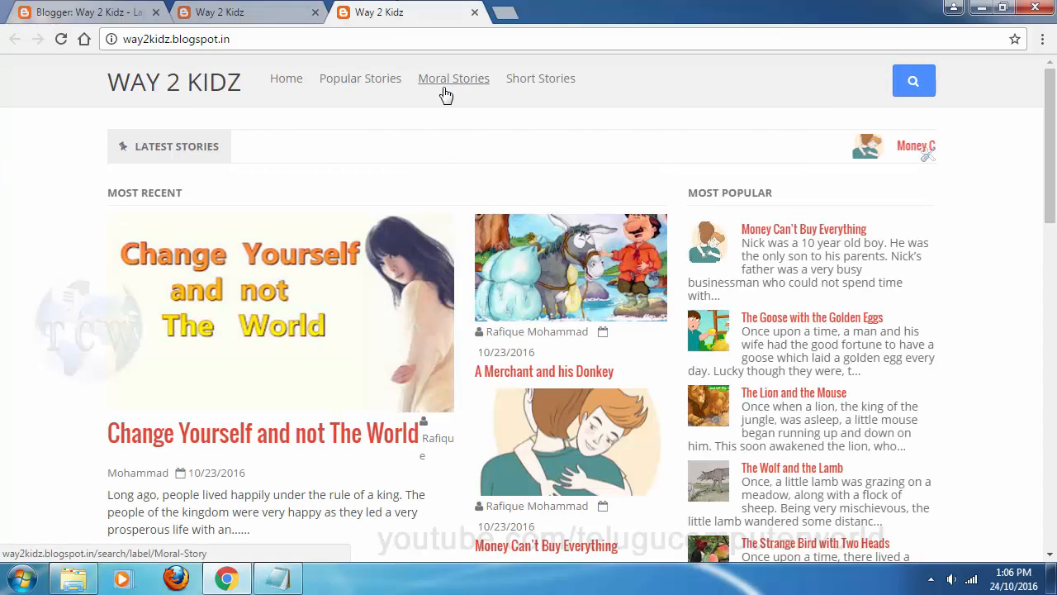
left_click(276, 10)
mouse_move(367, 82)
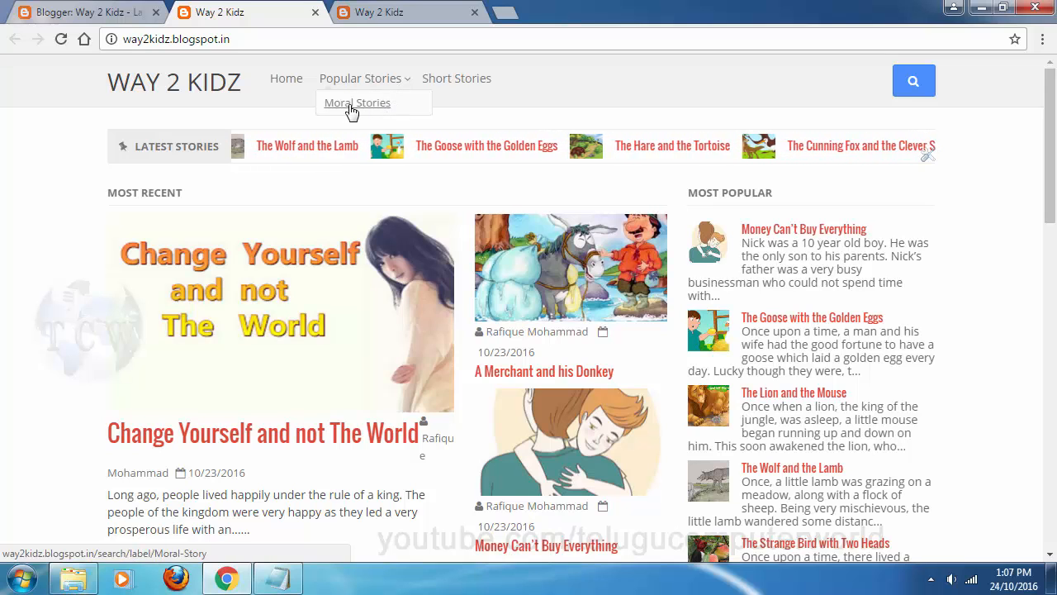
left_click(351, 107)
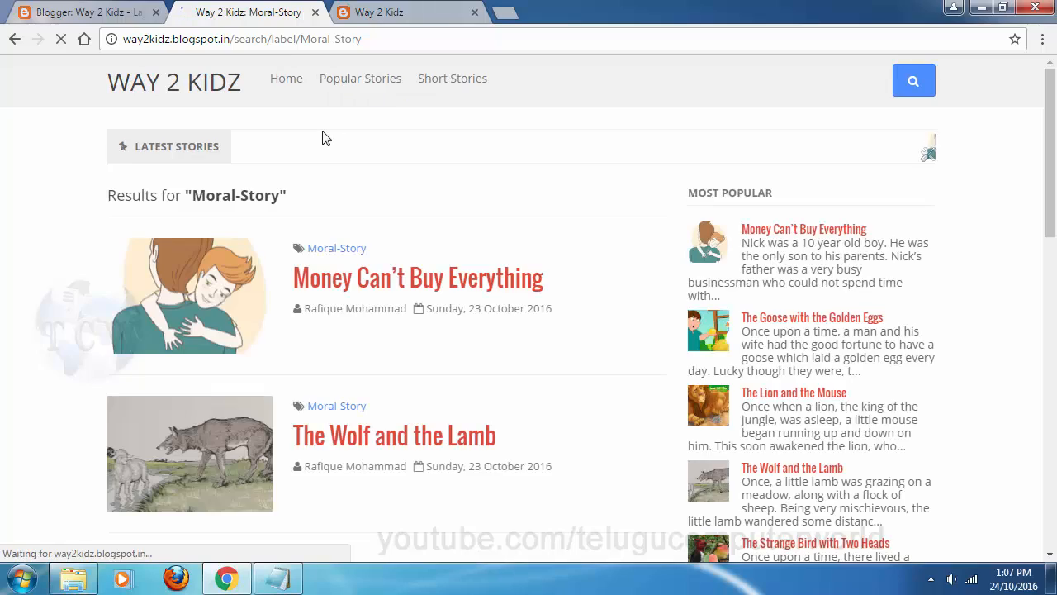
scroll(4, 253, "down", 10)
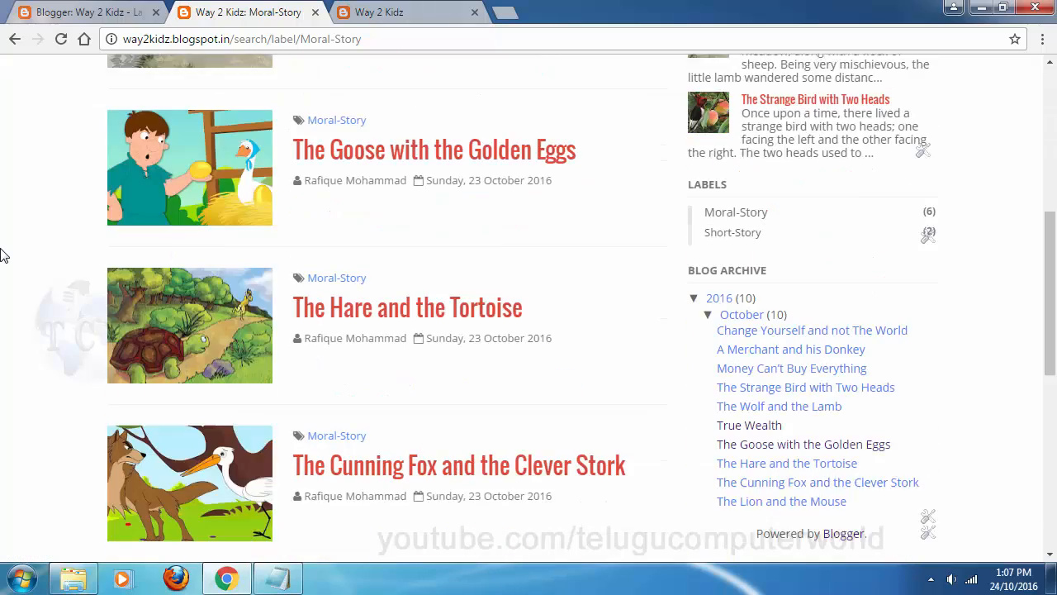
Step: Rename the Short Stories link as _Short Stories in the Main Menu gadget of the blog layout
scroll(3, 255, "up", 3)
scroll(3, 255, "up", 7)
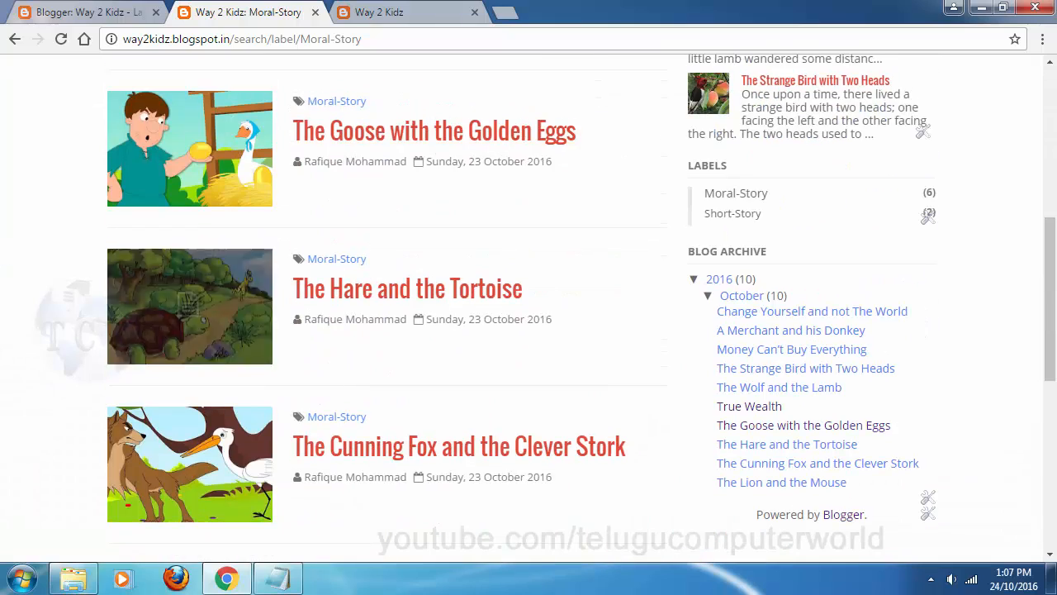
scroll(31, 165, "up", 1)
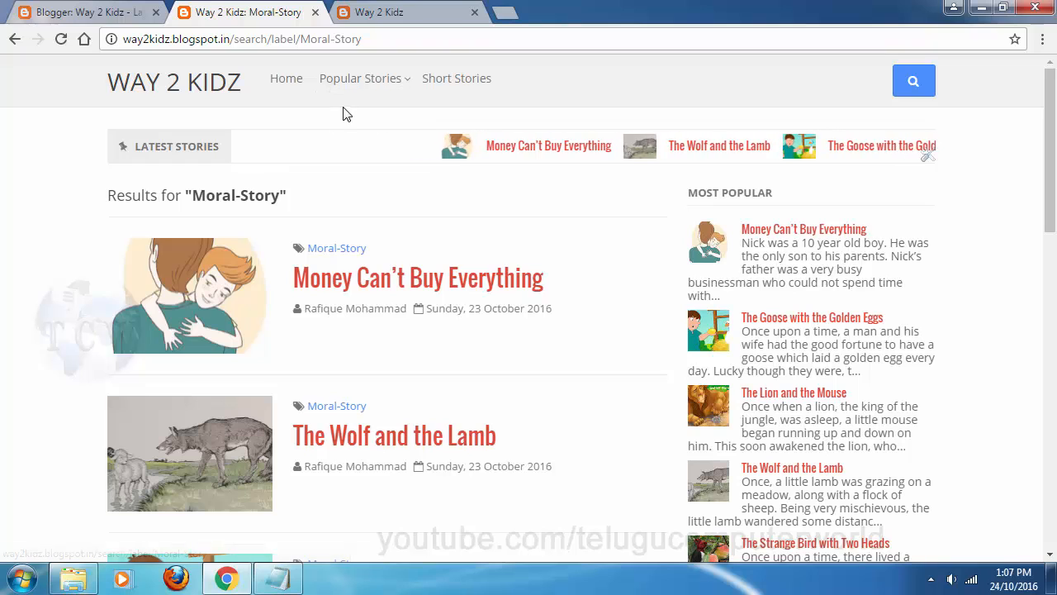
left_click(64, 9)
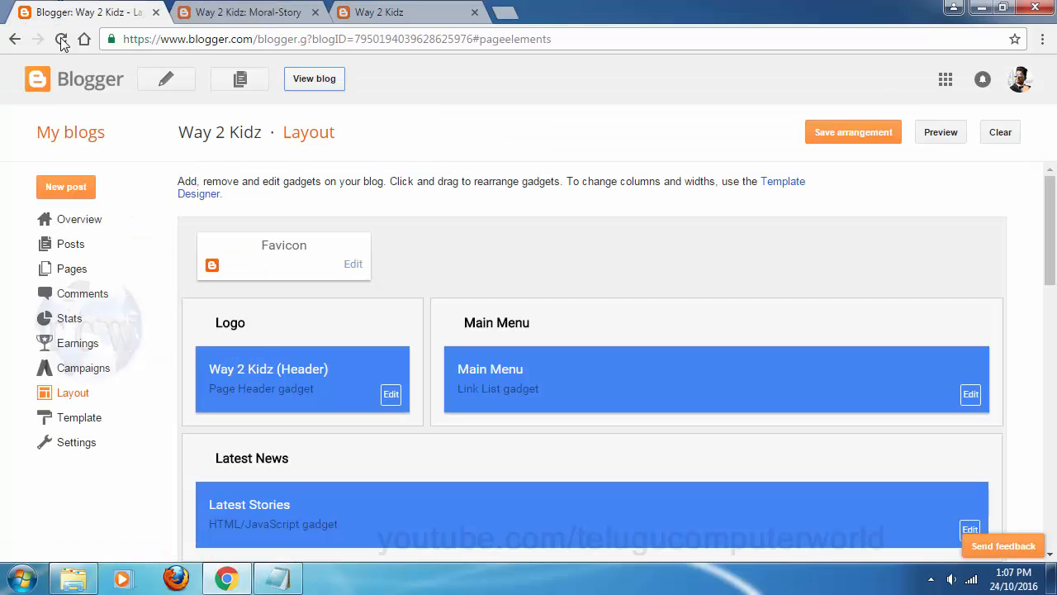
left_click(978, 398)
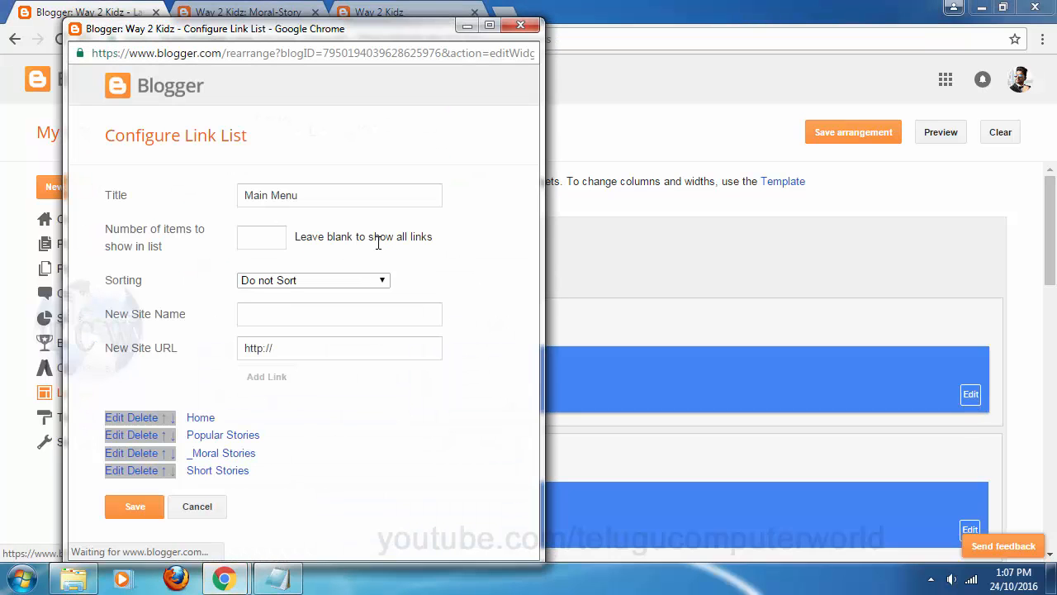
left_click(123, 470)
left_click(291, 479)
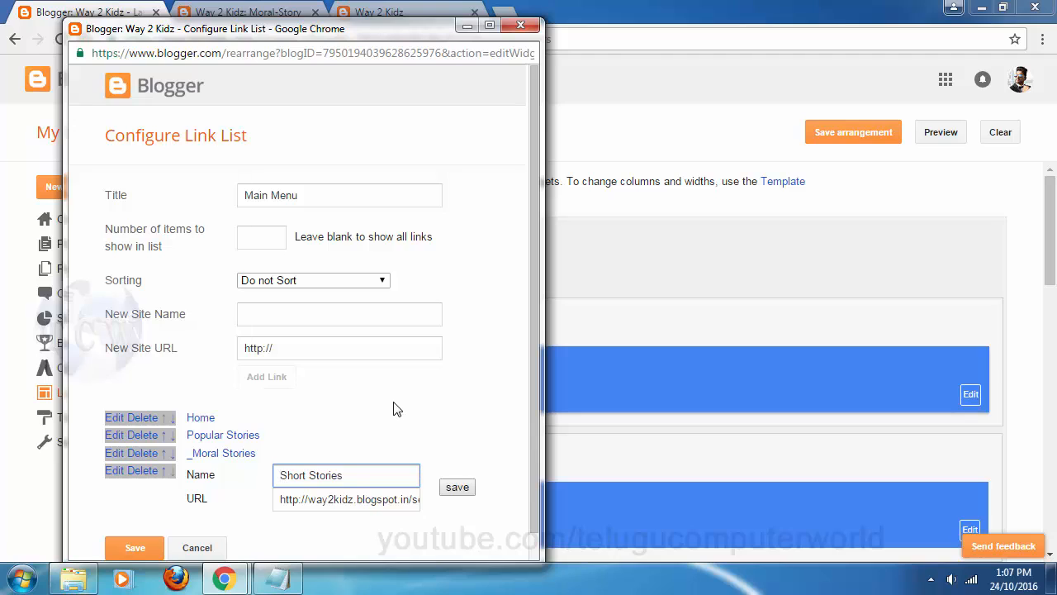
type("_")
left_click(462, 491)
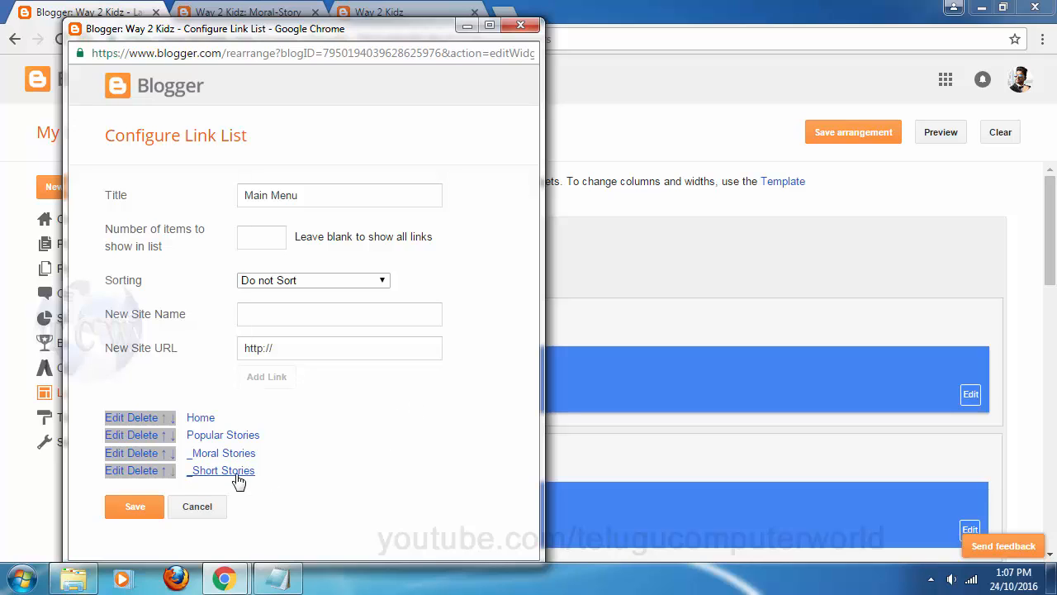
Step: Move _Short Stories directly below Home, save the gadget and the layout arrangement, and check the Home submenu on the blog
left_click(163, 471)
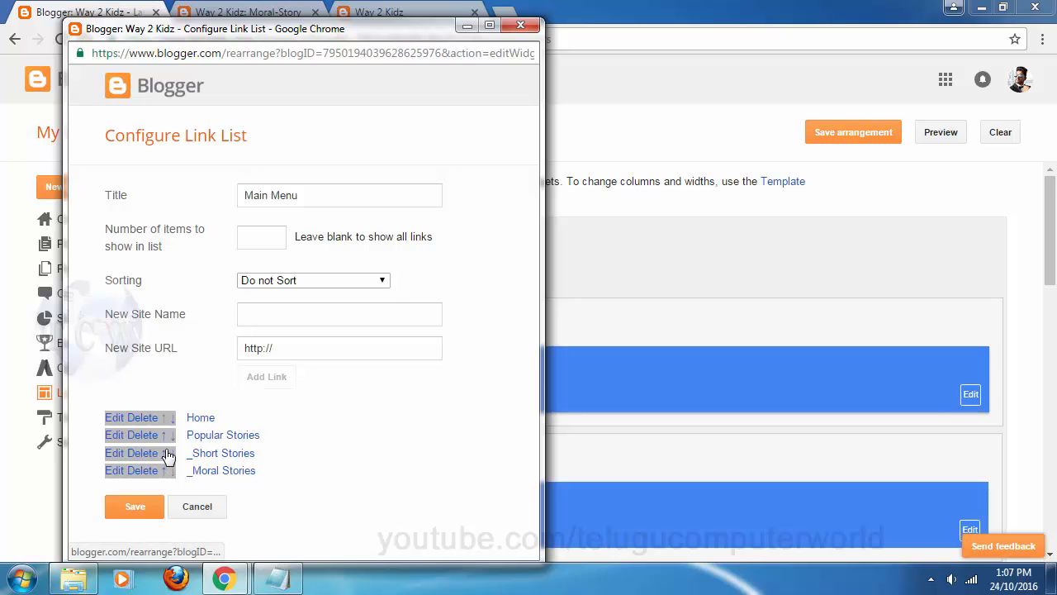
left_click(163, 455)
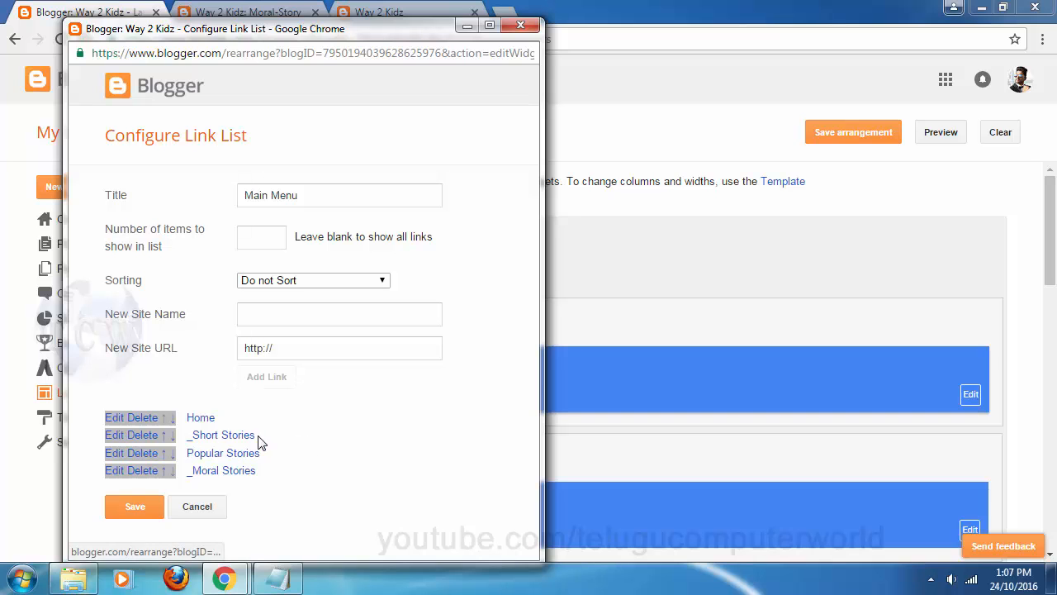
left_click(136, 506)
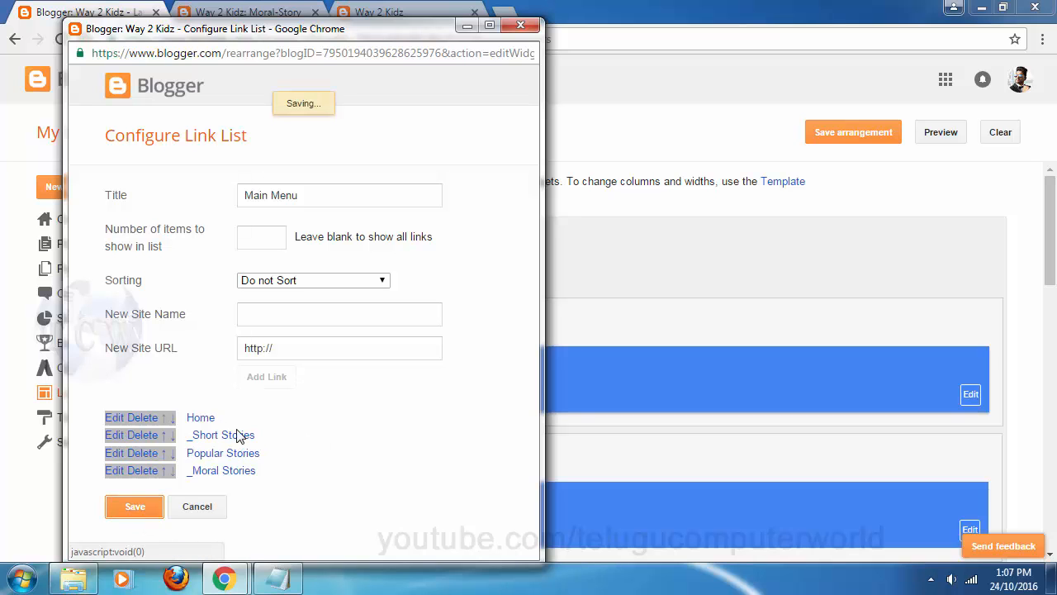
left_click(846, 139)
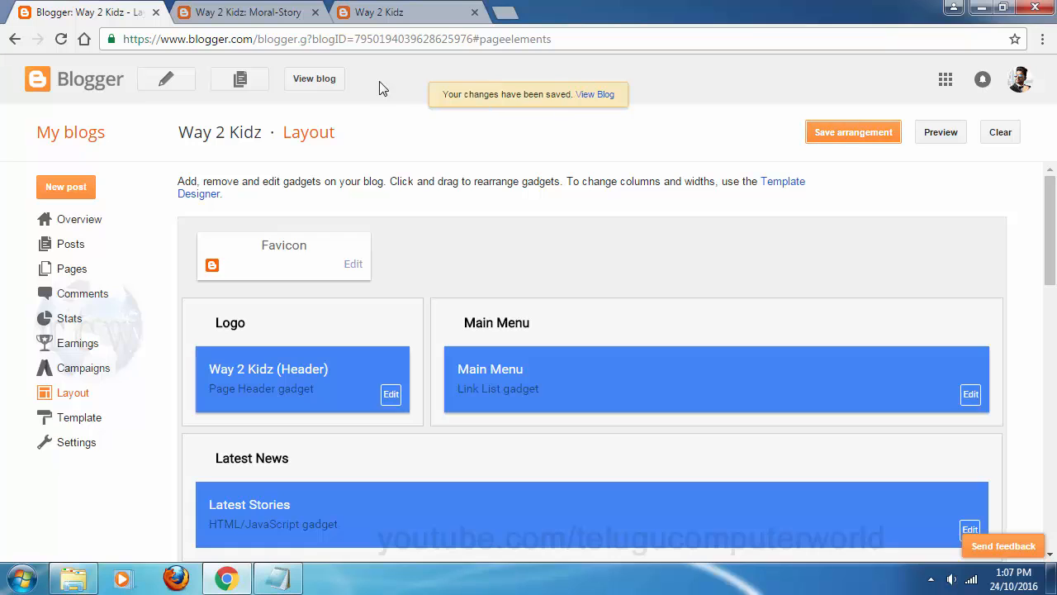
left_click(314, 79)
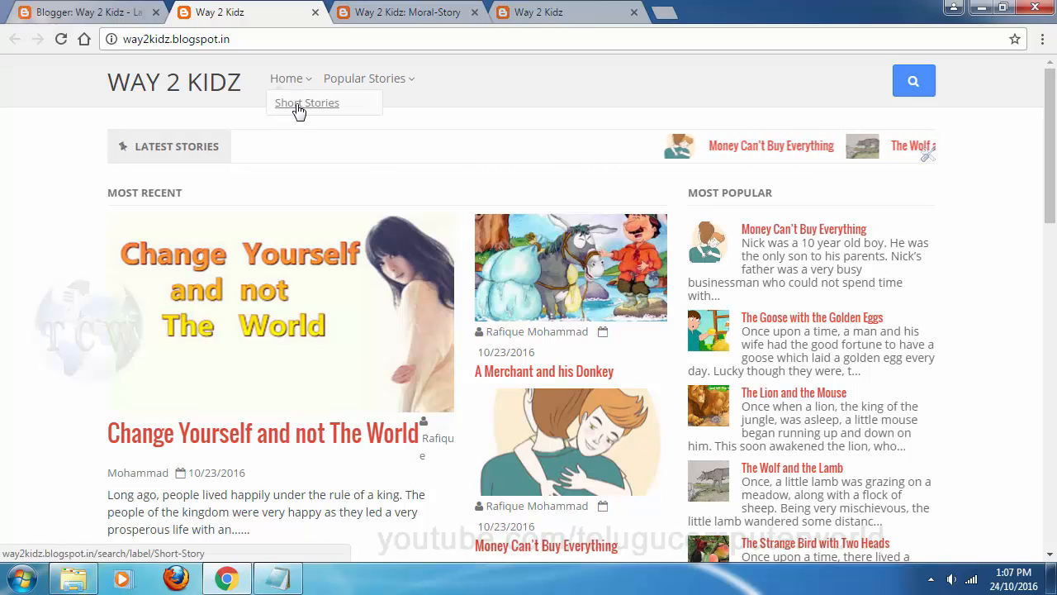
Step: Move _Short Stories below _Moral Stories in the Main Menu gadget, and save the gadget and the layout arrangement
left_click(56, 9)
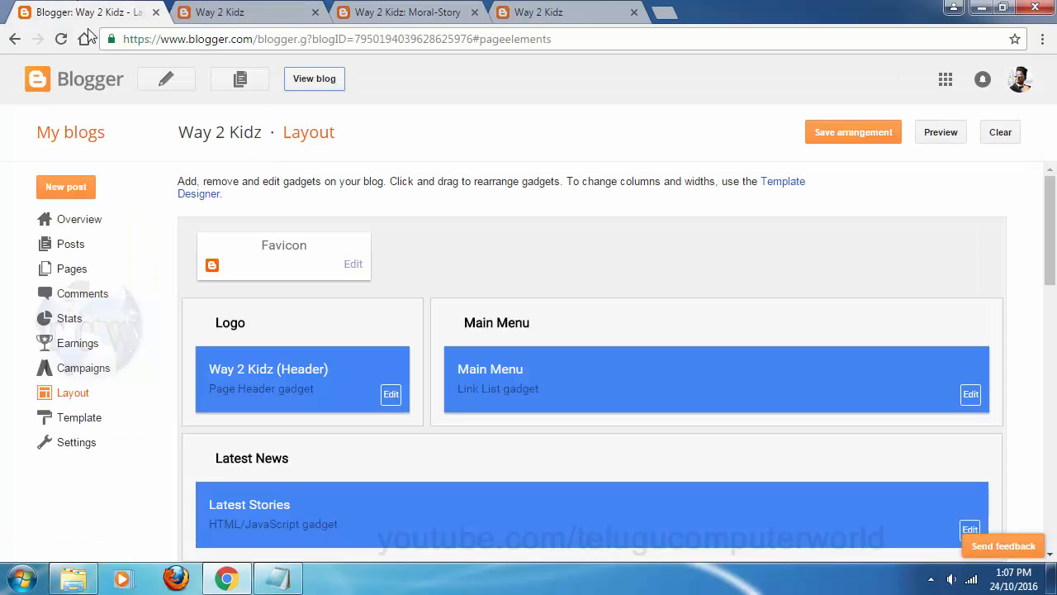
left_click(971, 394)
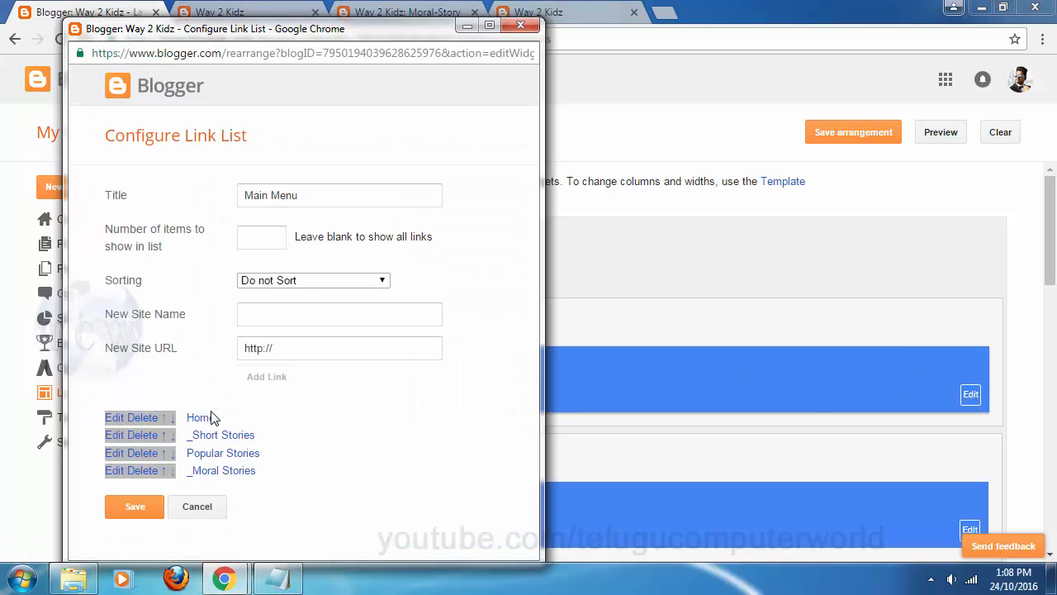
left_click(171, 437)
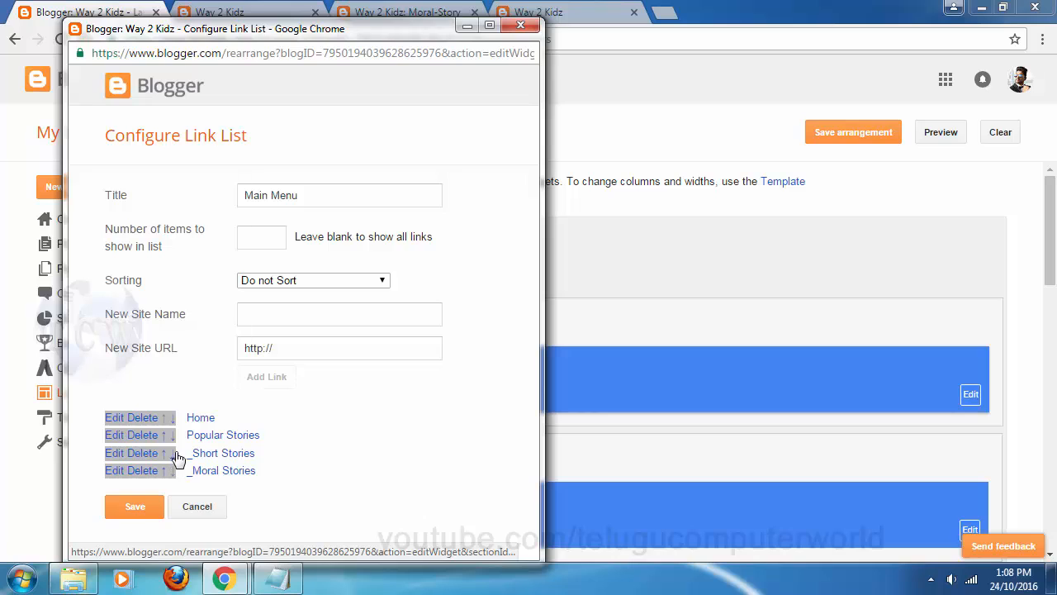
left_click(172, 454)
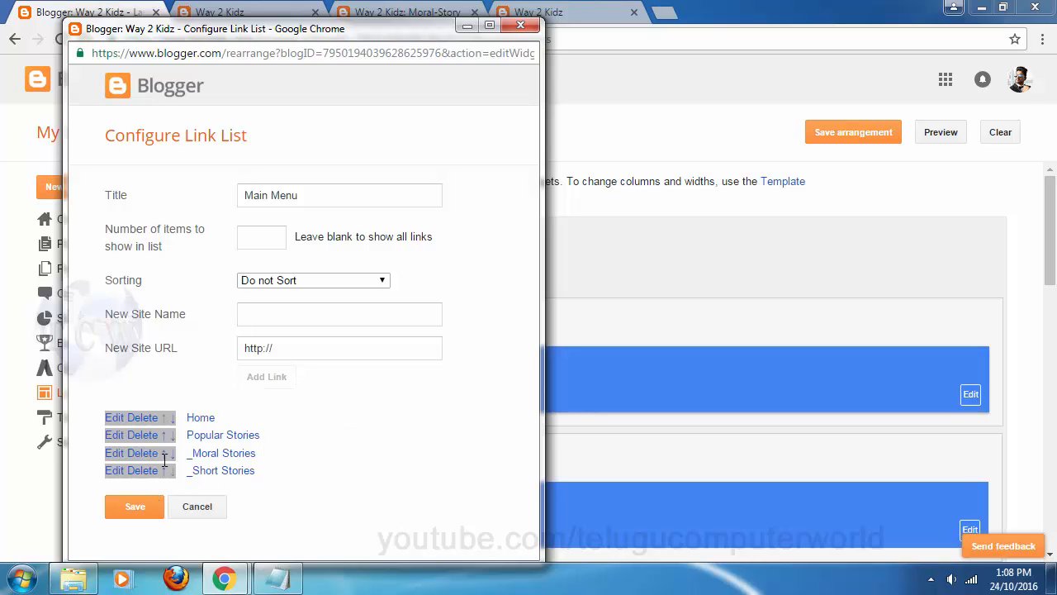
left_click(142, 505)
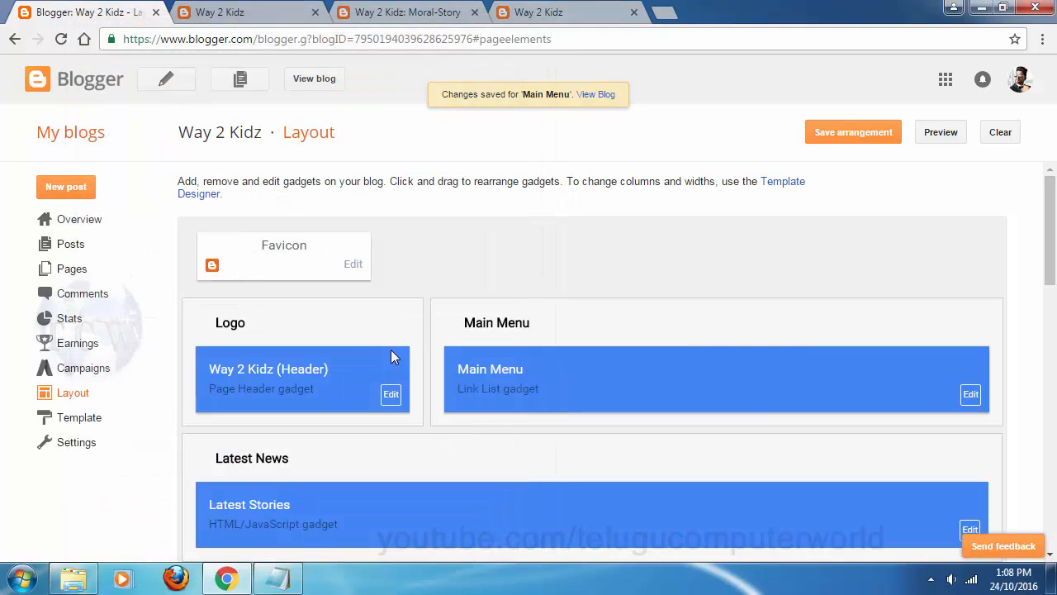
left_click(855, 134)
Step: View the updated blog, close the older blog tabs, and check the Popular Stories submenu
left_click(328, 86)
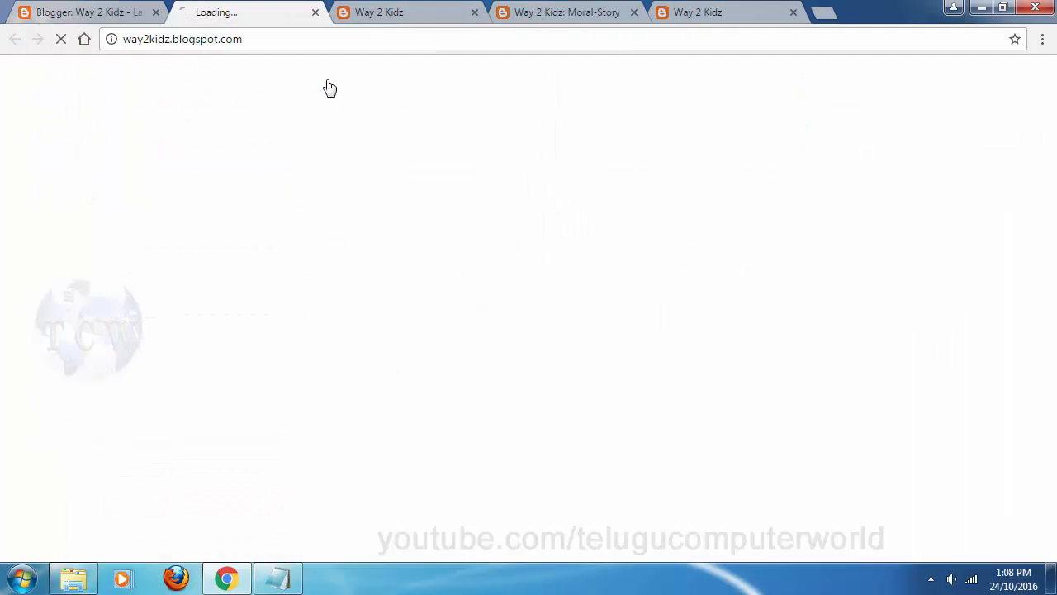
left_click(388, 13)
left_click(474, 12)
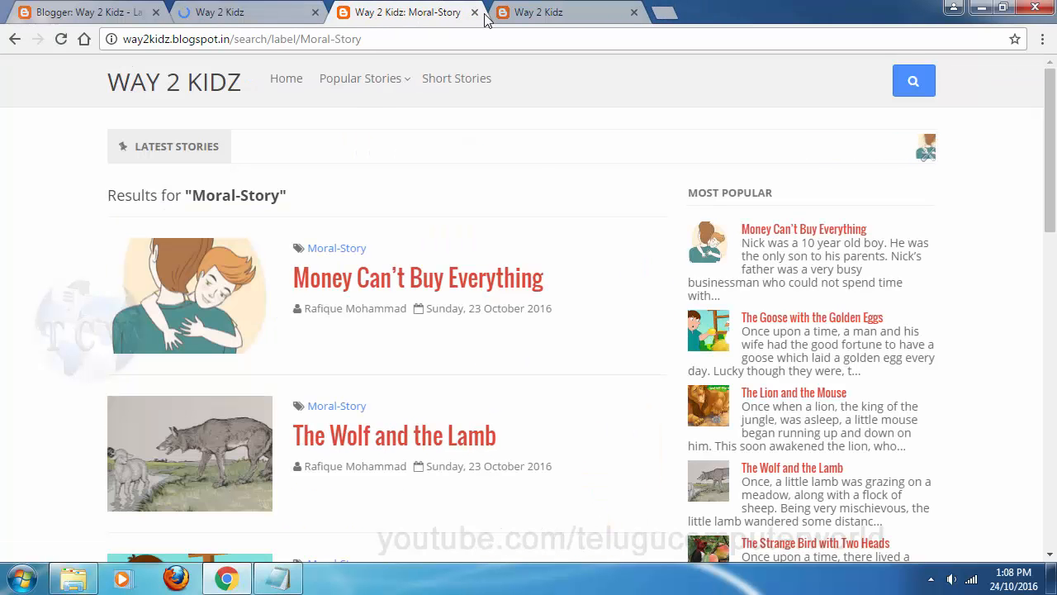
left_click(475, 12)
left_click(475, 13)
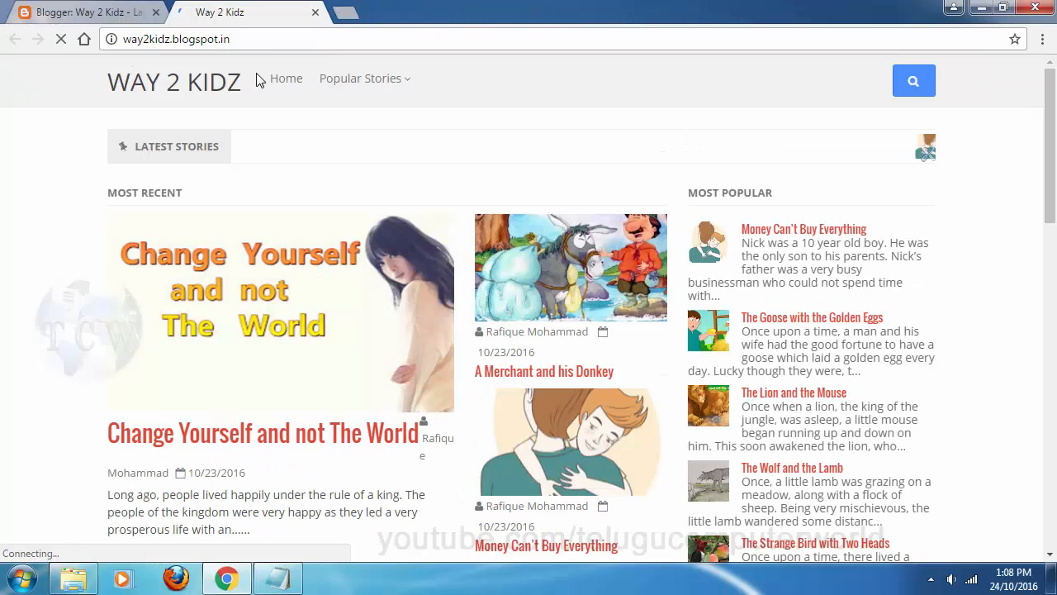
mouse_move(364, 79)
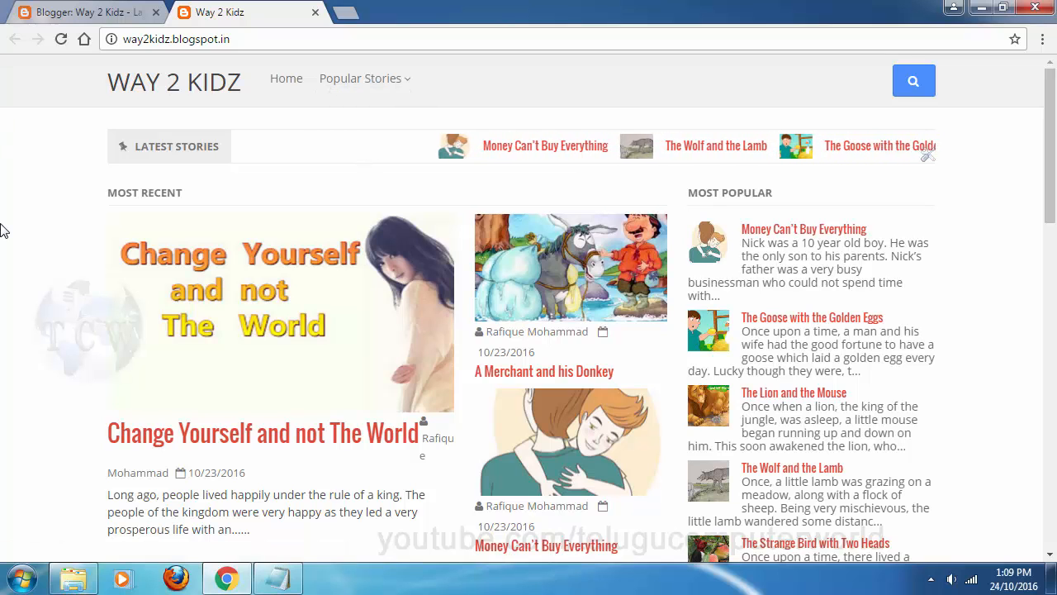
Step: Look over the social icons in the blog footer, and open the blog template's HTML for editing
scroll(4, 229, "down", 3)
scroll(4, 229, "down", 6)
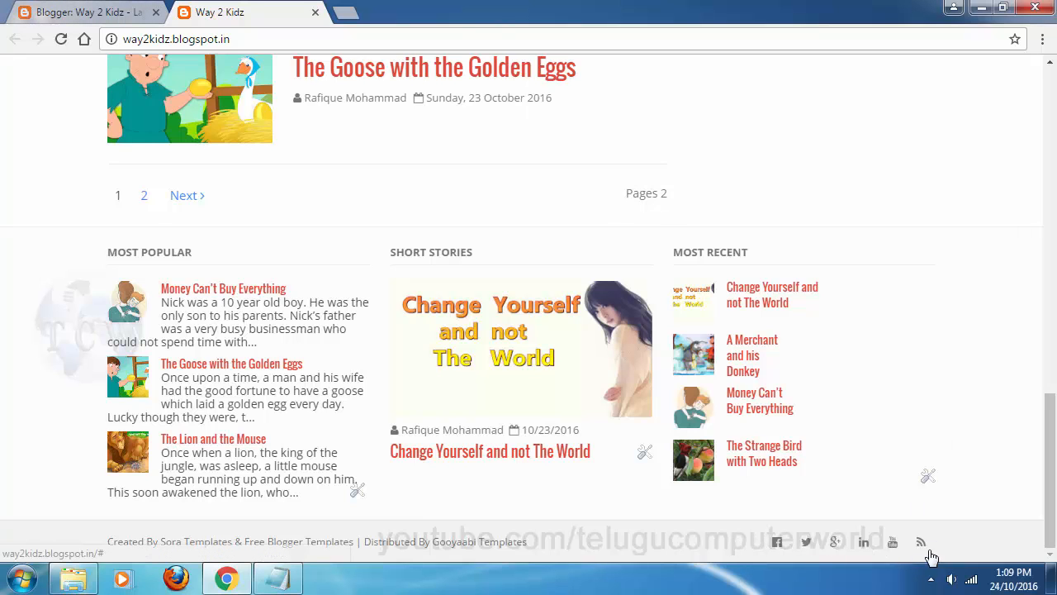
left_click(151, 12)
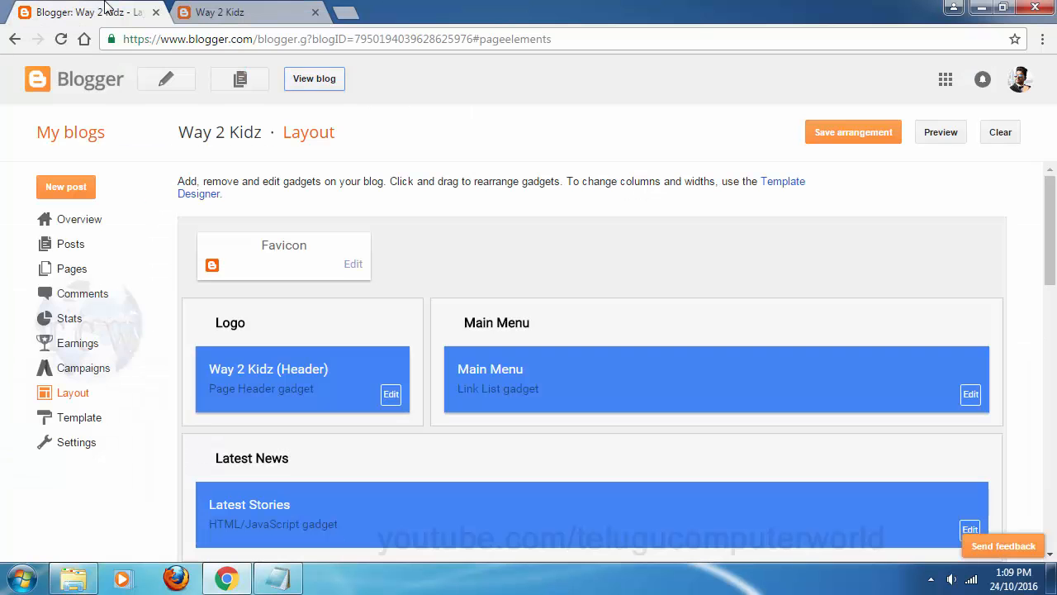
left_click(87, 423)
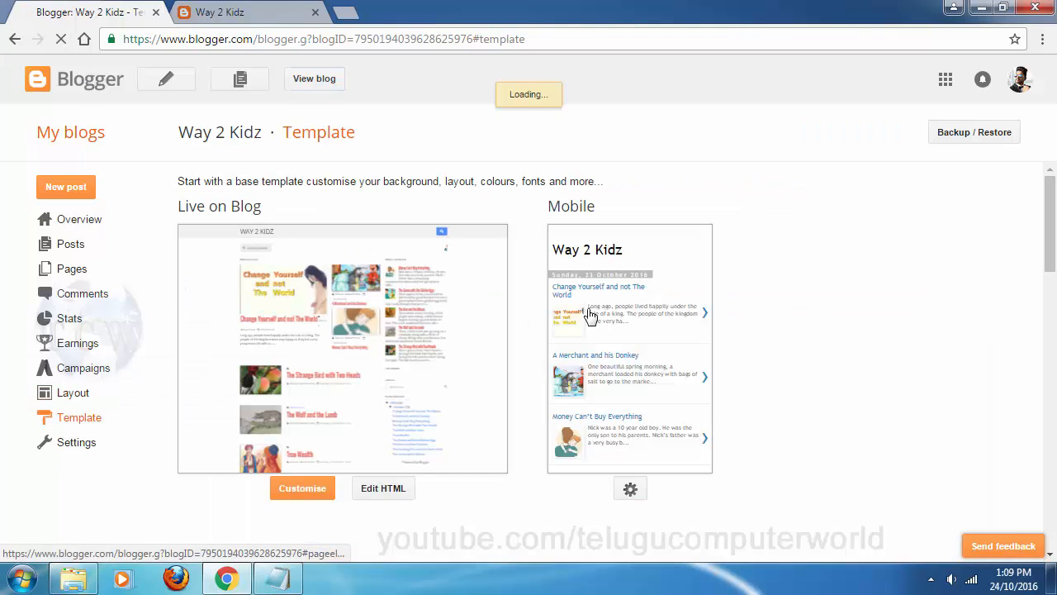
left_click(389, 491)
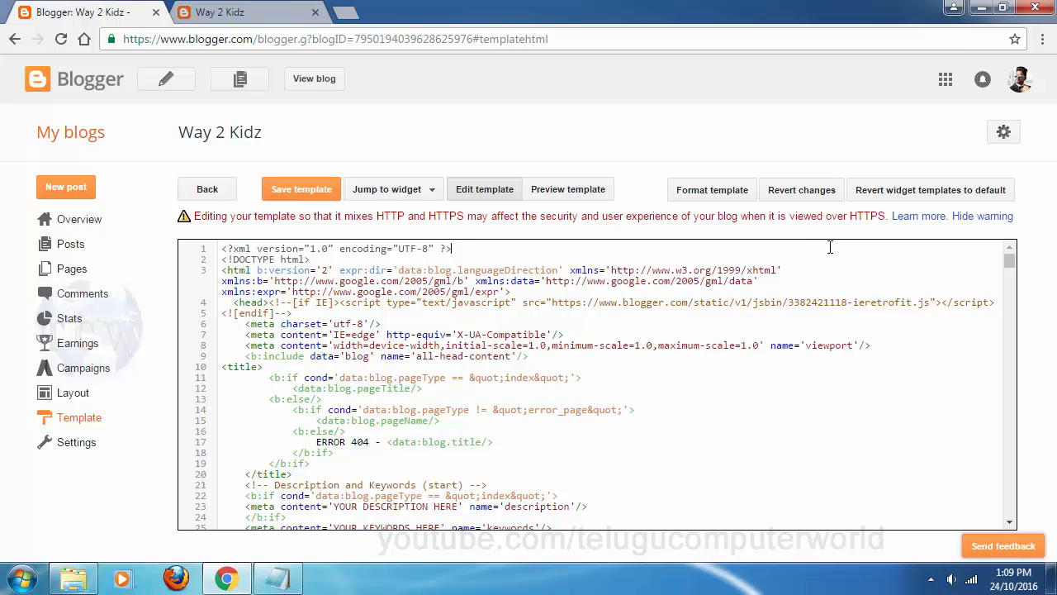
Step: Search the template code for </footer>
left_click(571, 248)
left_click(798, 410)
key("ctrl+f")
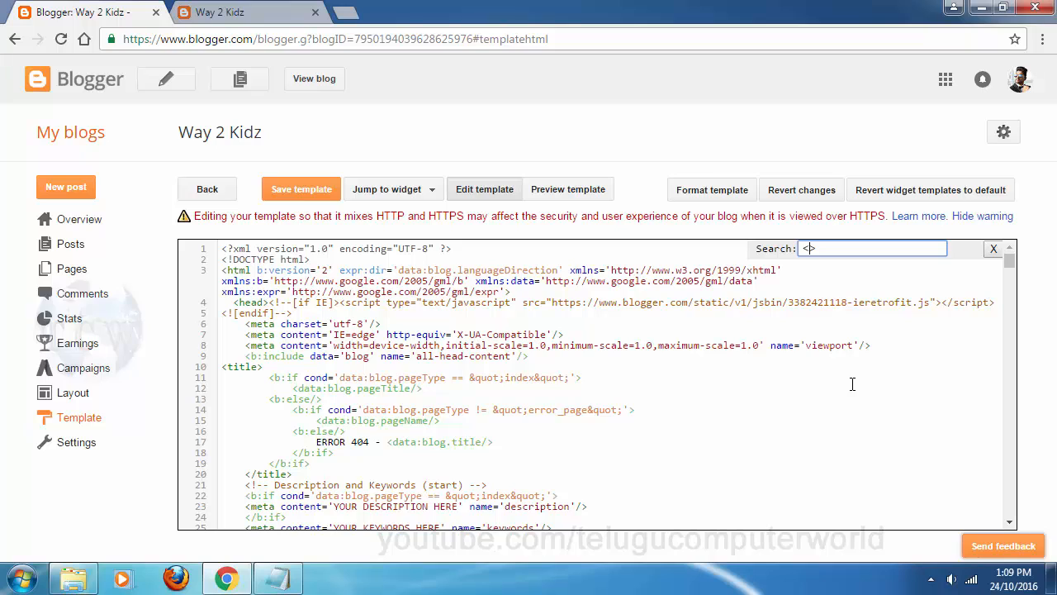
type("footer")
key("Return")
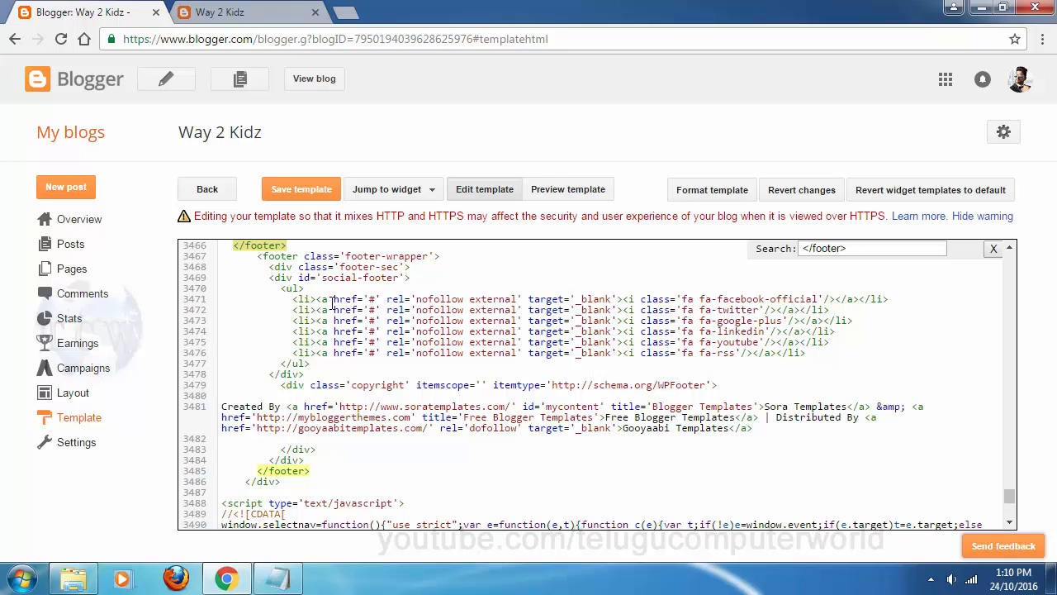
Step: Look through the code around the closing footer tags to locate the social-footer link list
scroll(421, 314, "down", 5)
scroll(351, 329, "down", 6)
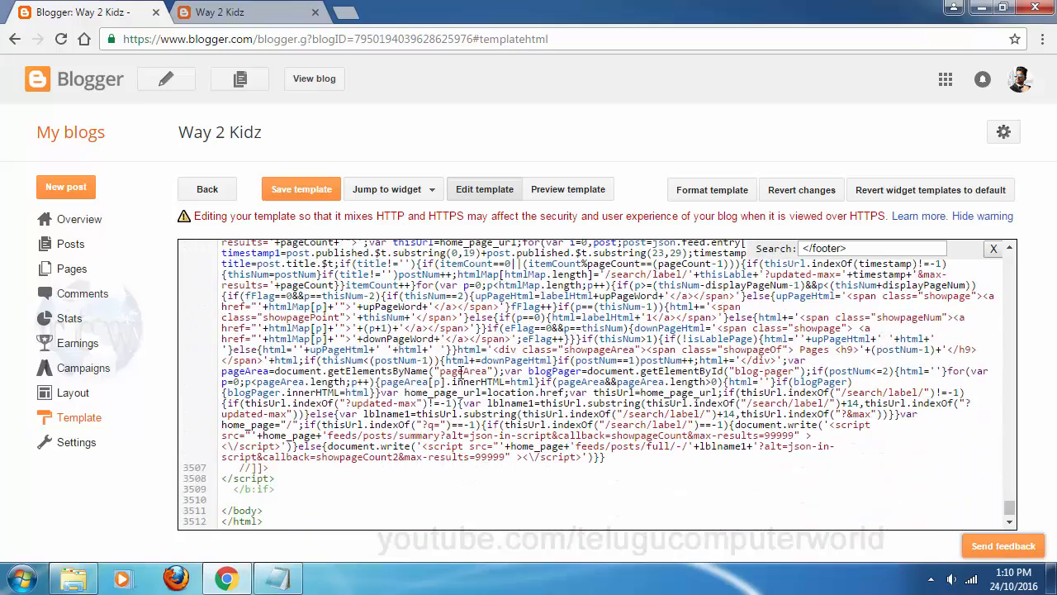
scroll(460, 371, "up", 8)
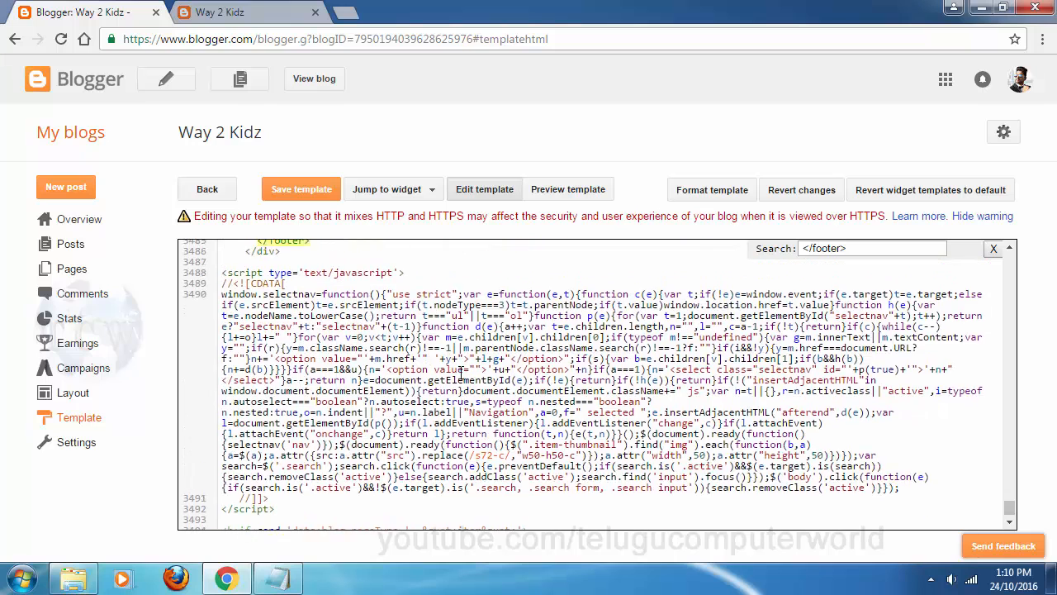
scroll(461, 370, "up", 3)
scroll(346, 335, "up", 3)
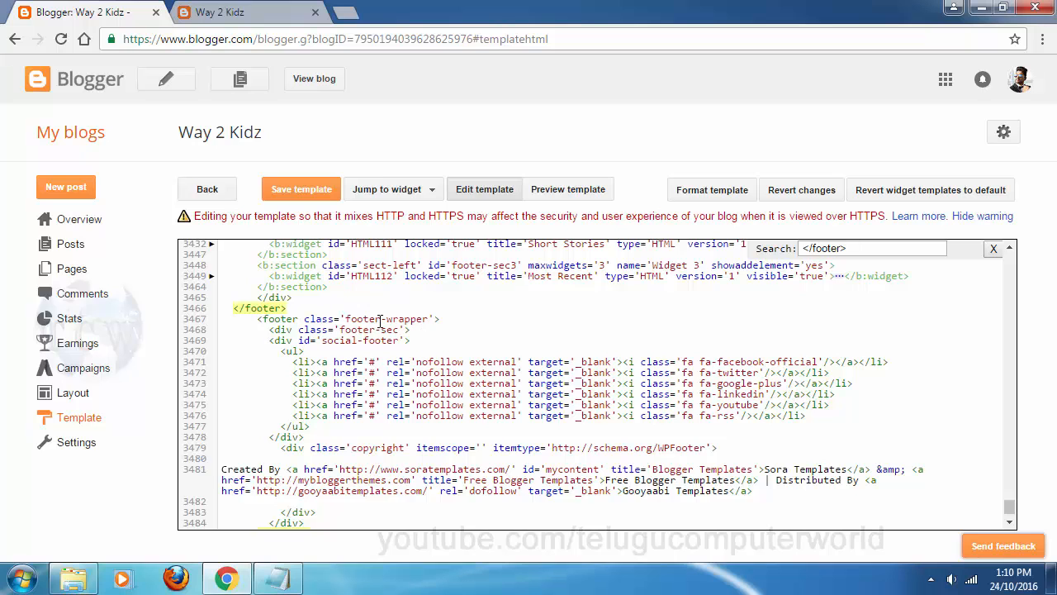
scroll(490, 339, "down", 1)
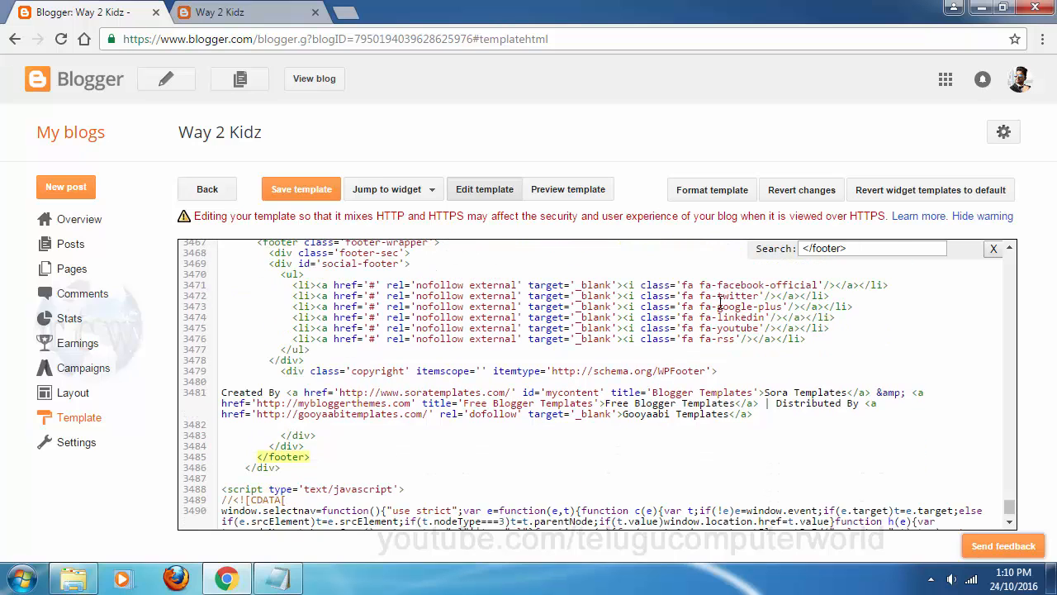
Step: Examine the Facebook link's class and href, compare the social links with the blog's footer icons, and select the YouTube list item
left_click_drag(682, 285, 828, 284)
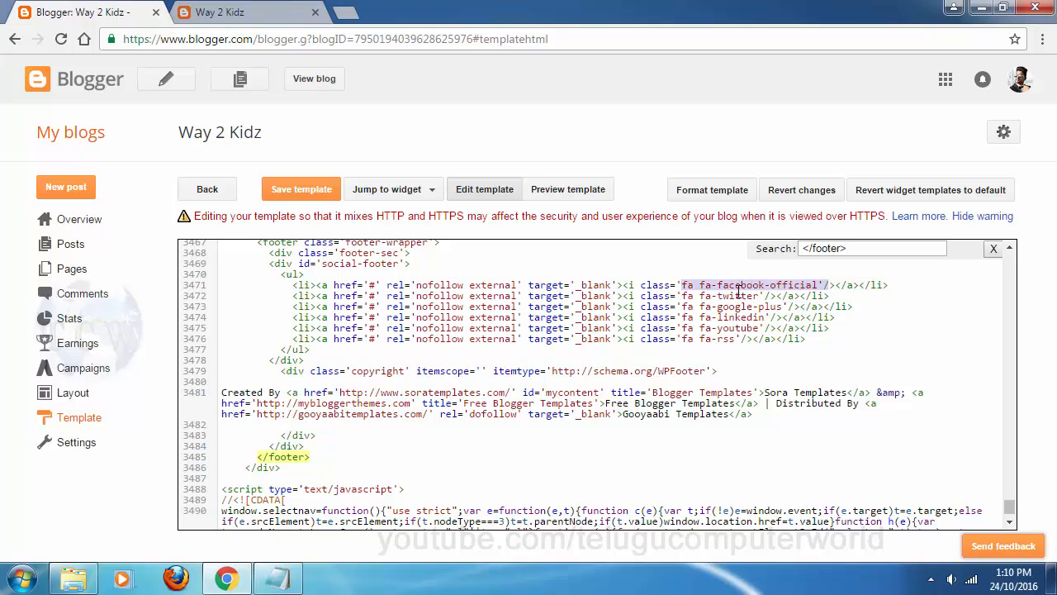
left_click(374, 285)
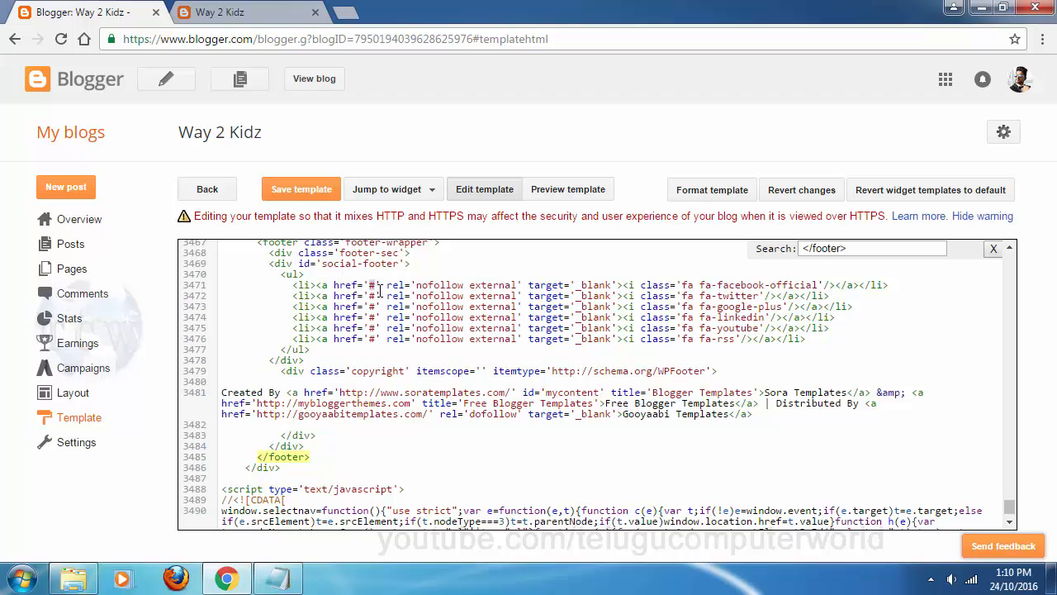
left_click(248, 11)
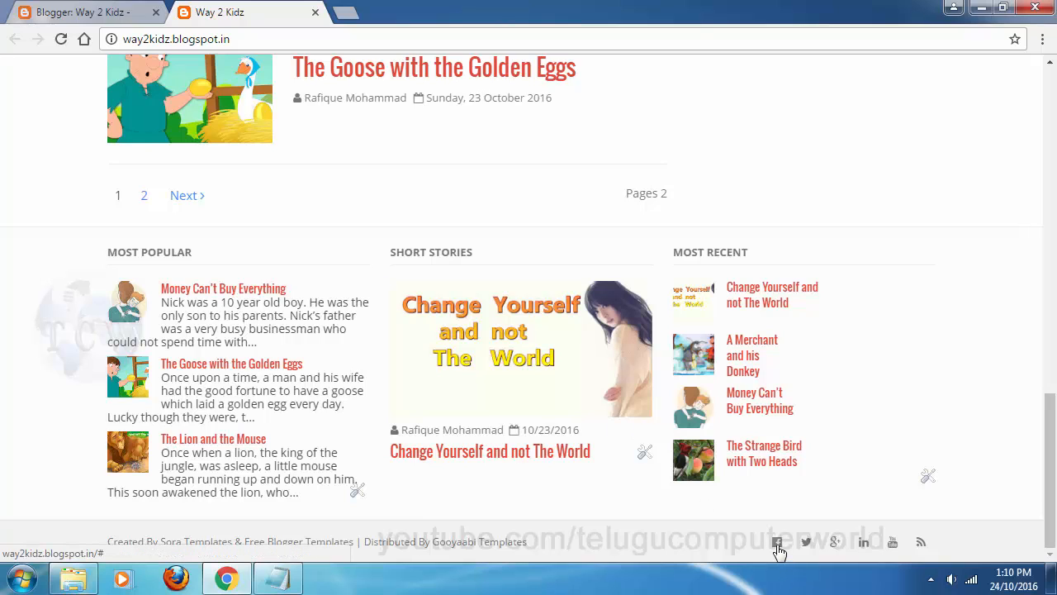
left_click(141, 12)
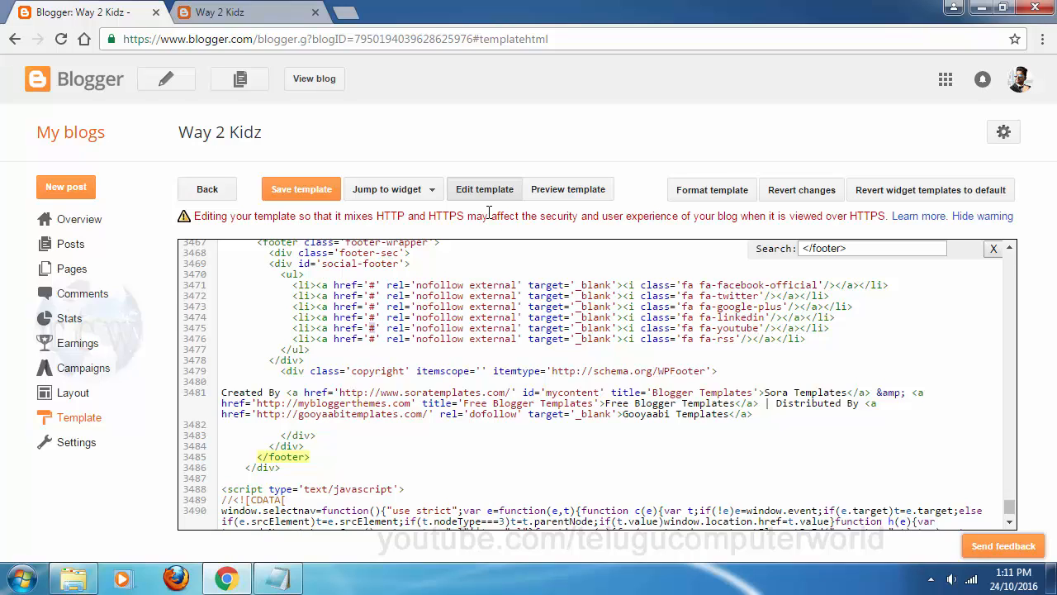
left_click_drag(820, 328, 274, 328)
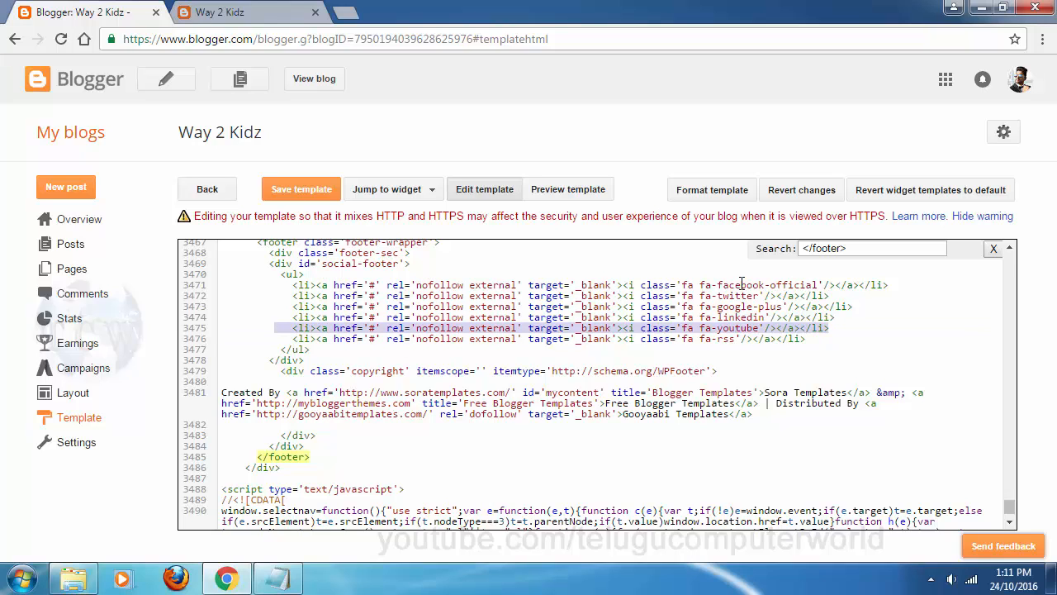
Step: Replace the # in the YouTube link's href with youtube.com/telugucomputerworld and save the template
left_click(369, 328)
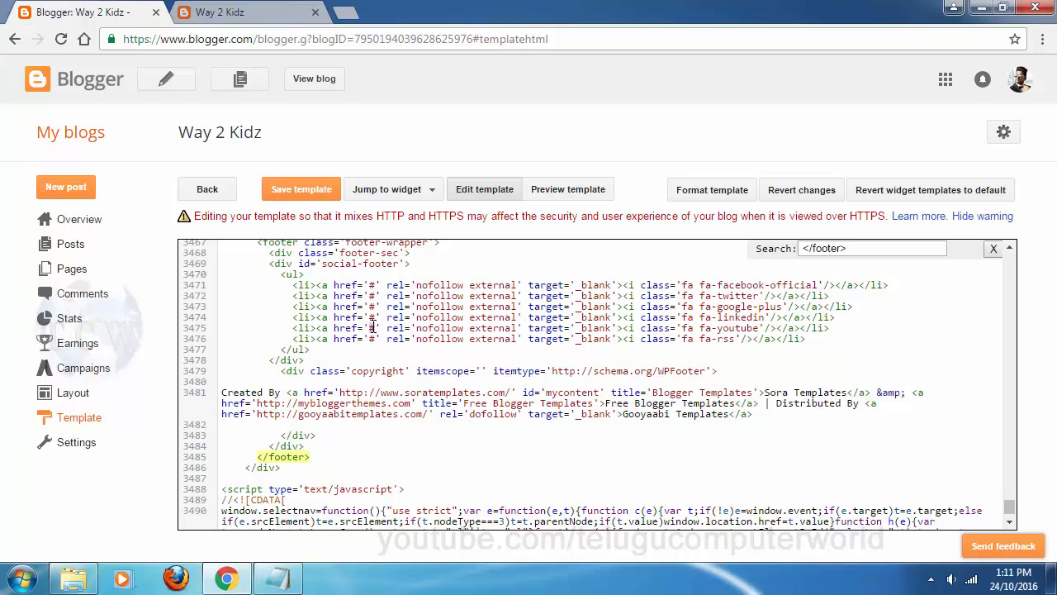
key("BackSpace")
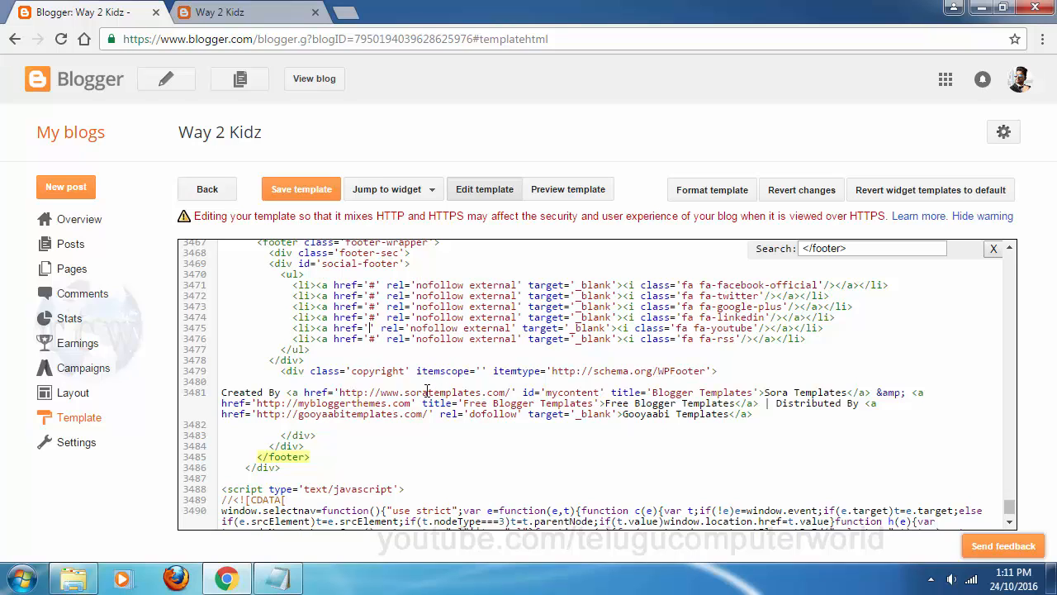
type("youtube.com/telugucomputerworld")
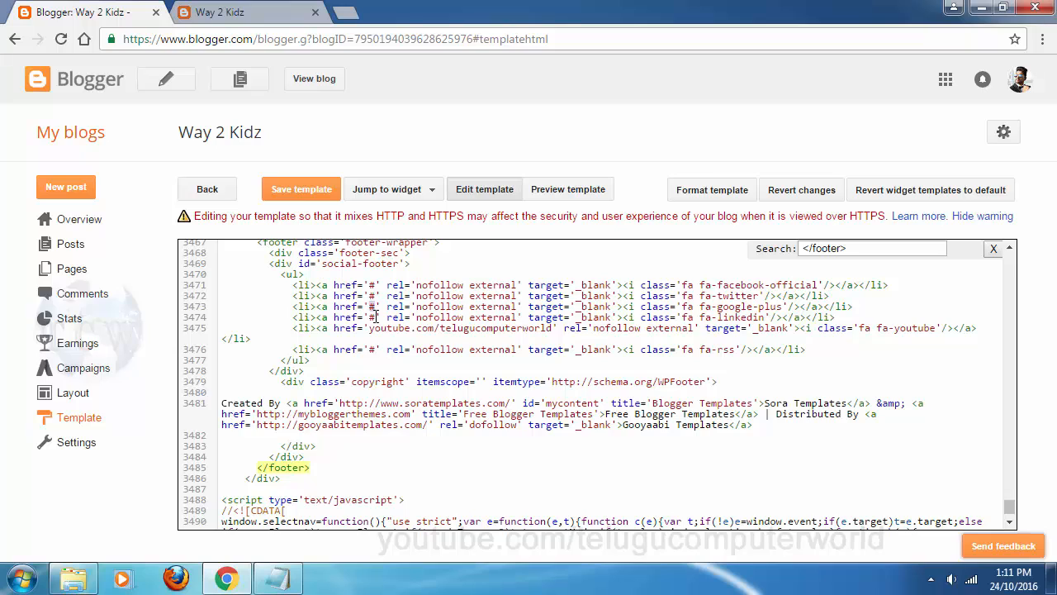
left_click_drag(369, 328, 555, 328)
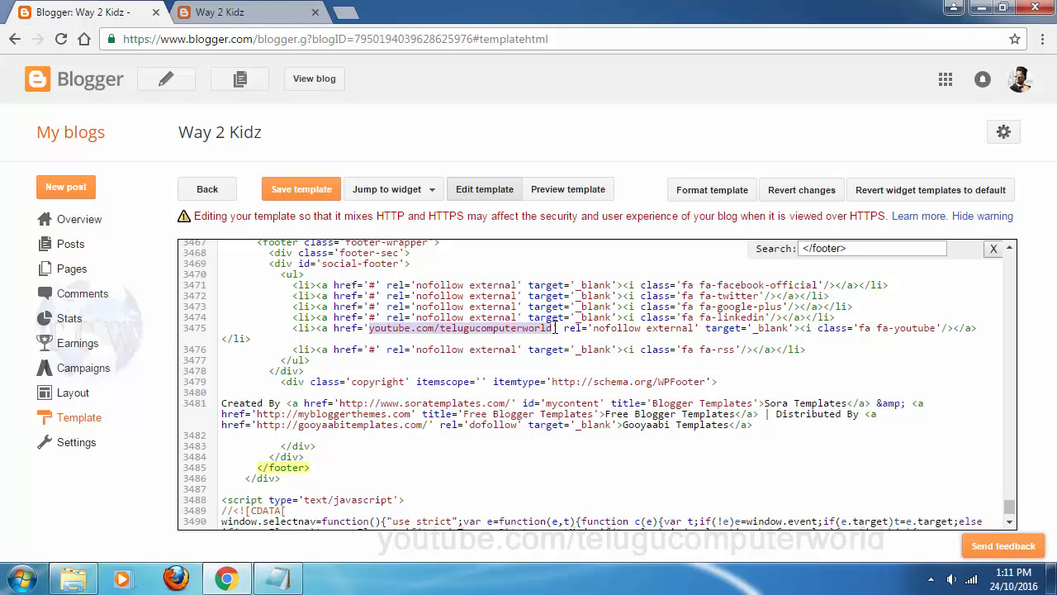
left_click(372, 350)
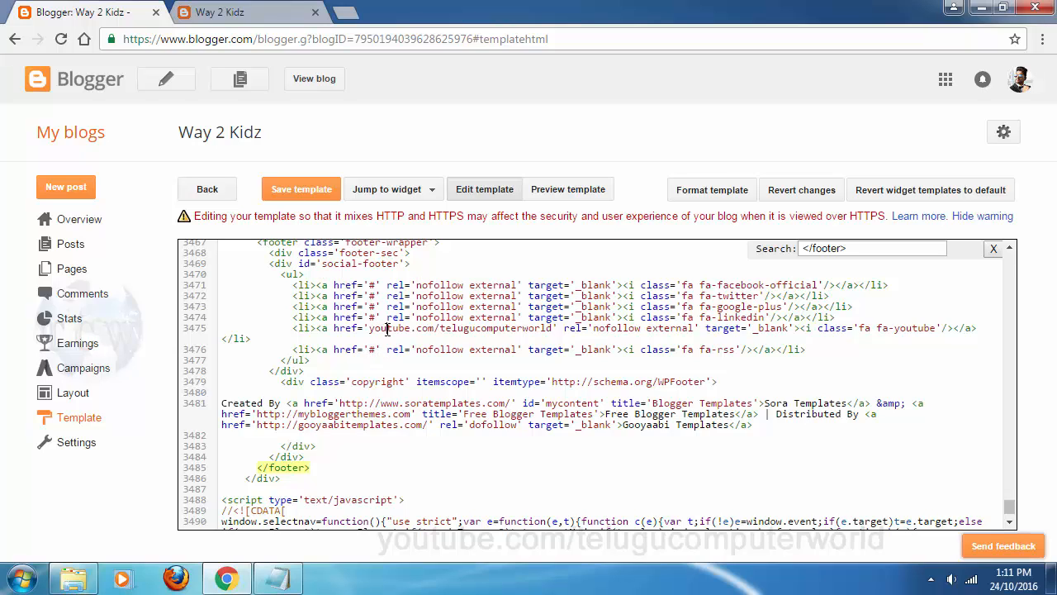
left_click(299, 193)
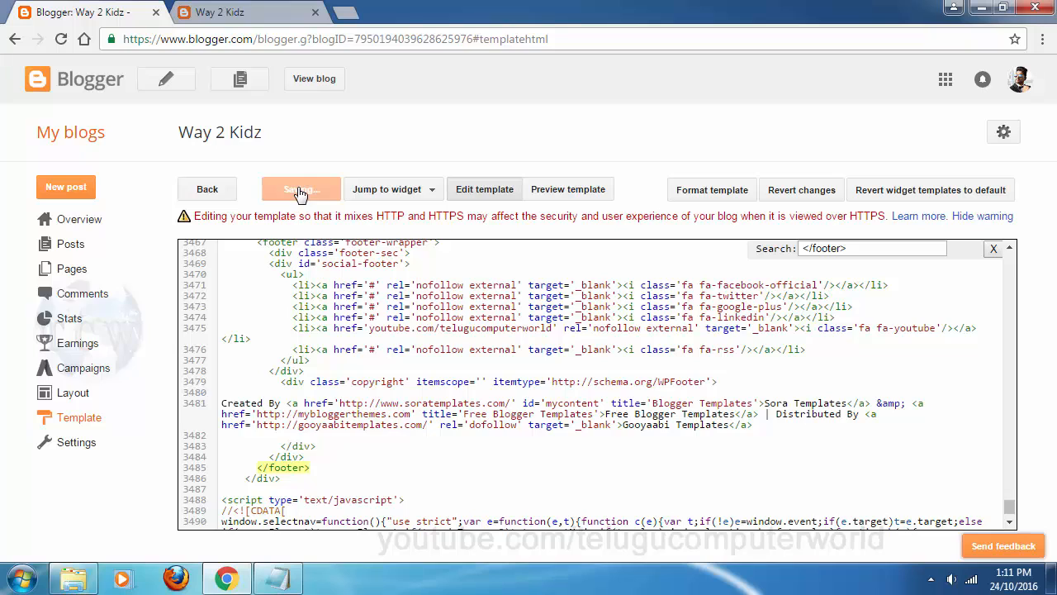
Step: View the blog and inspect the link target of the footer's YouTube icon
left_click(322, 83)
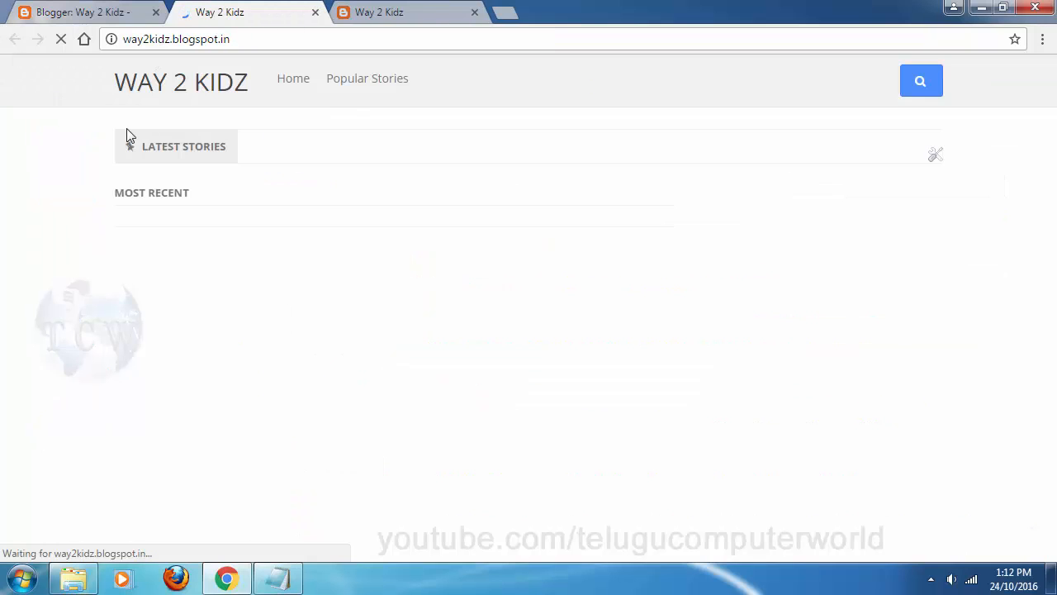
scroll(287, 378, "down", 15)
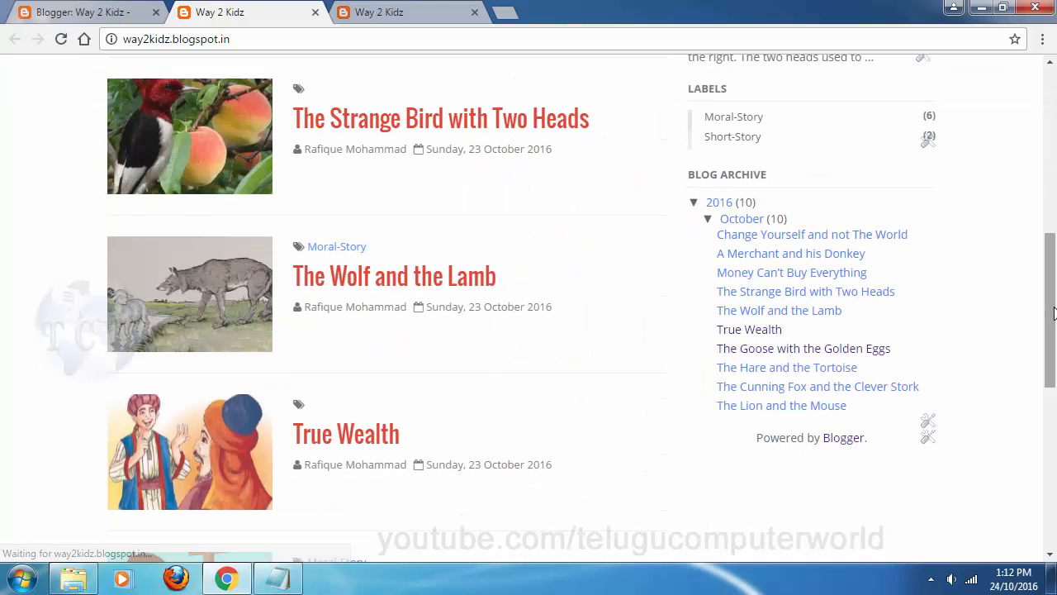
scroll(286, 378, "down", 5)
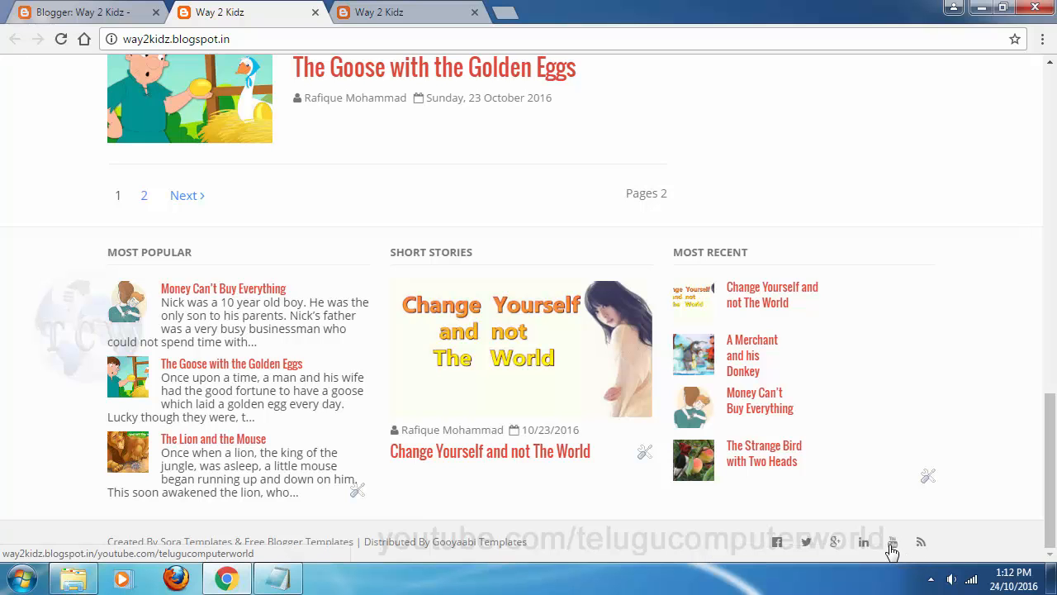
left_click(83, 11)
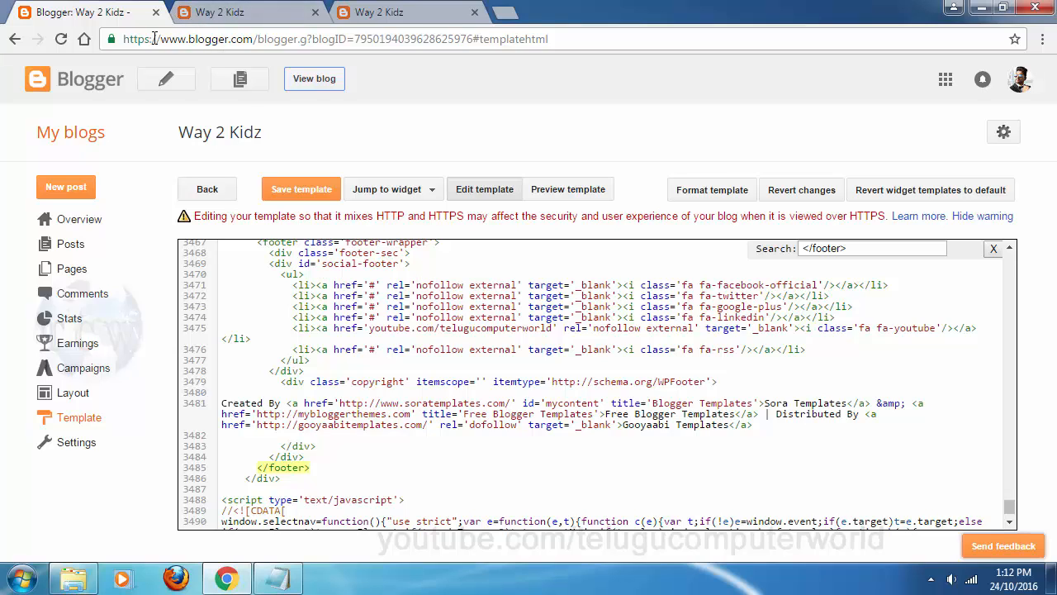
left_click_drag(161, 39, 124, 39)
key("ctrl+c")
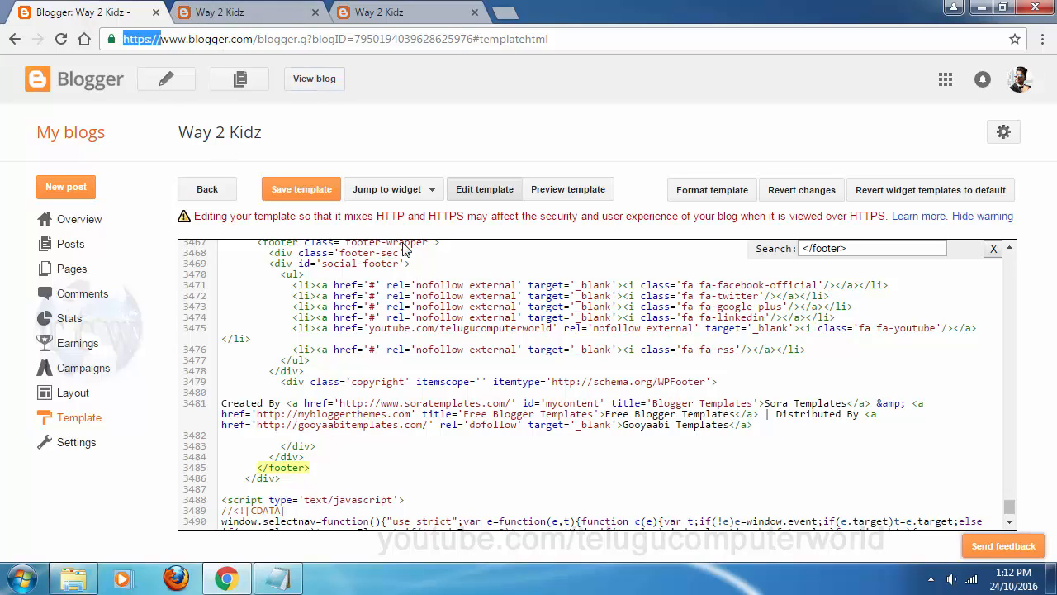
left_click(370, 333)
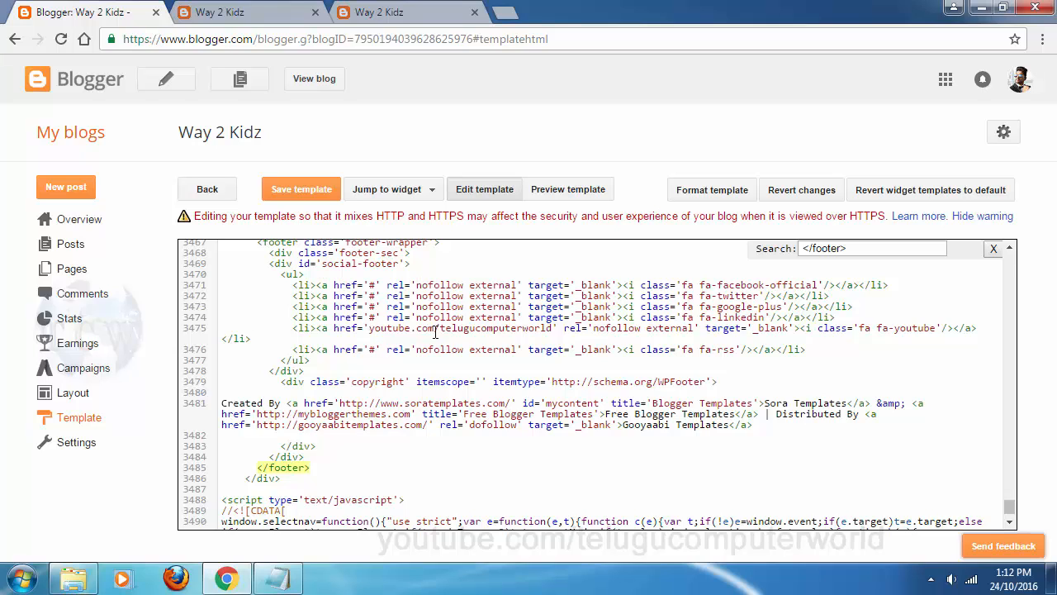
key("ctrl+v")
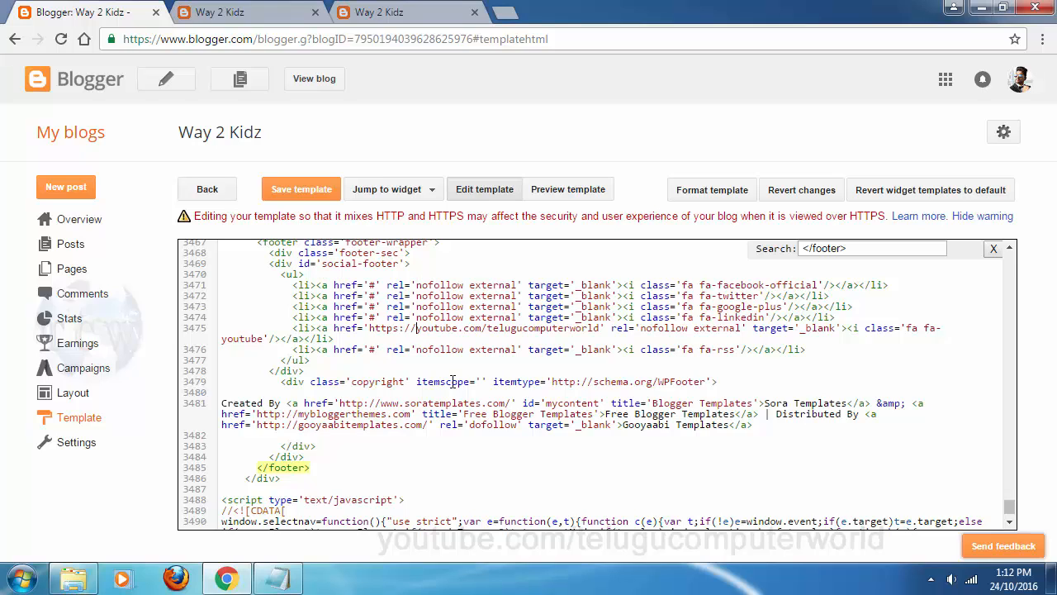
type("www.")
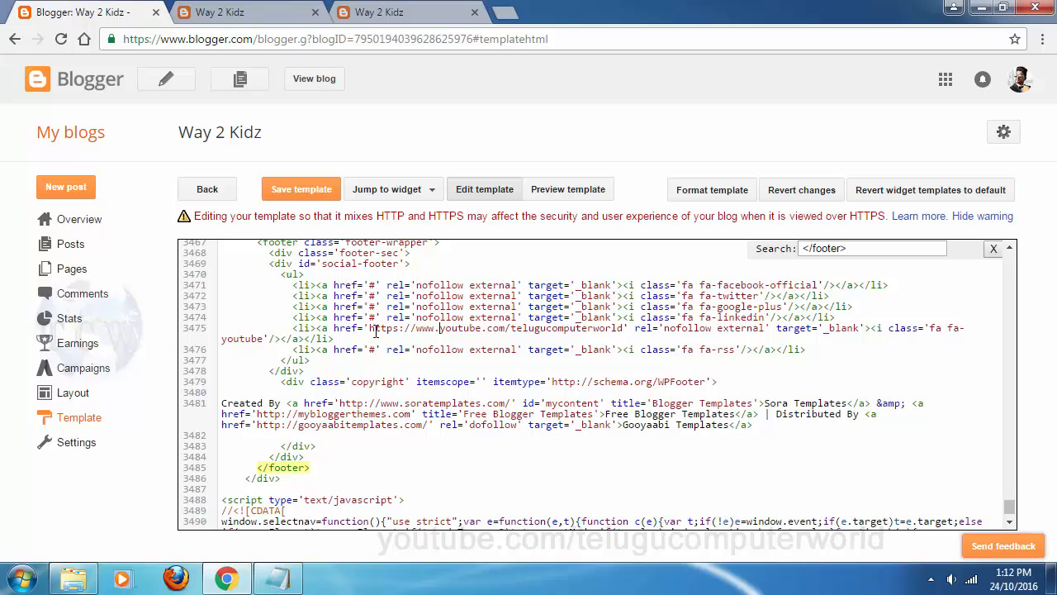
left_click_drag(369, 327, 626, 327)
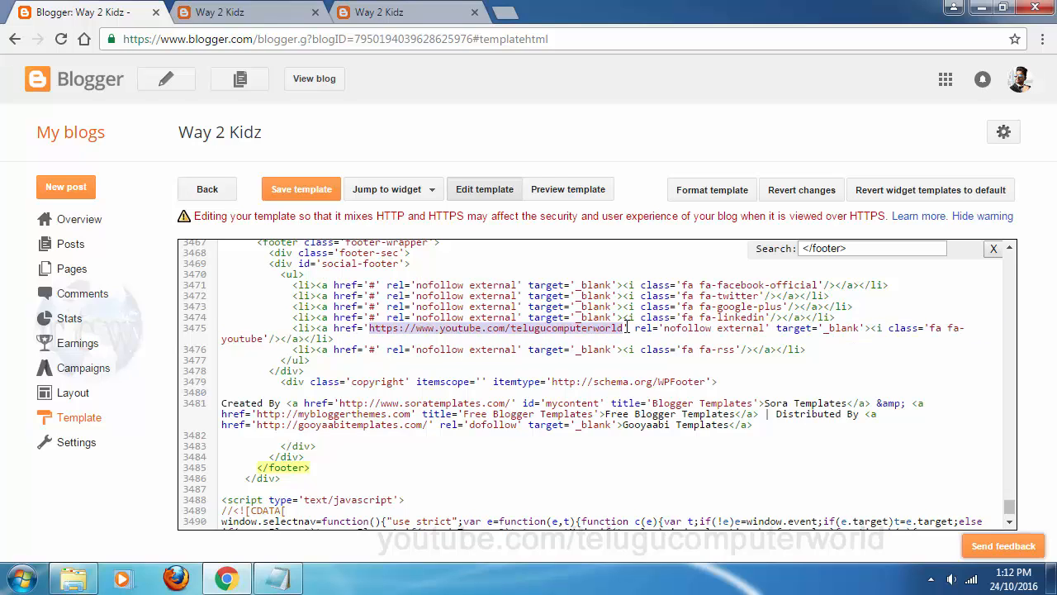
left_click(304, 197)
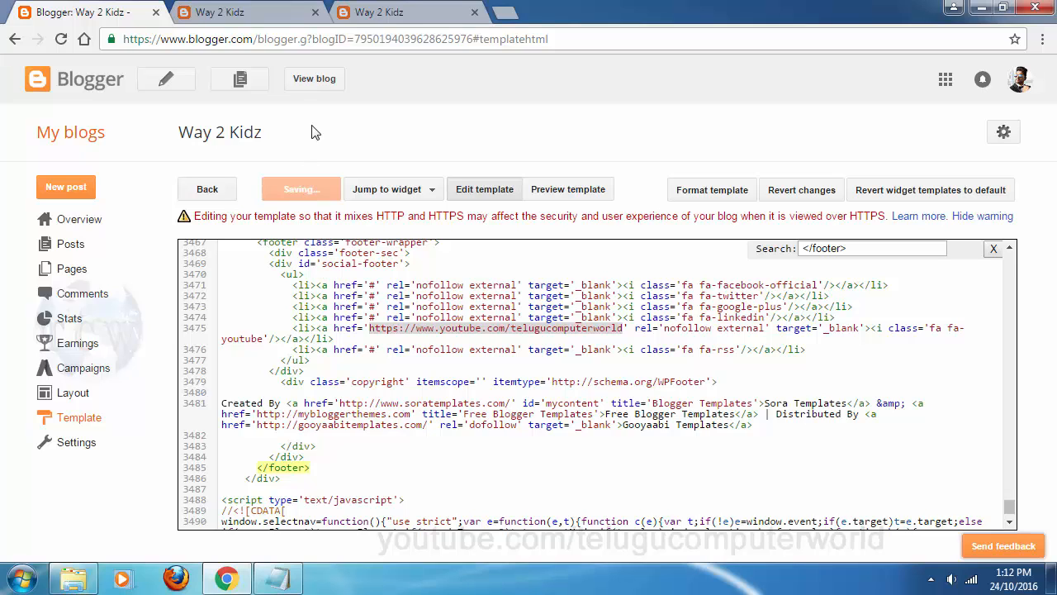
Step: Open a fresh view of the blog, test the footer's YouTube icon on the earlier blog page, and close the page it opens
left_click(315, 86)
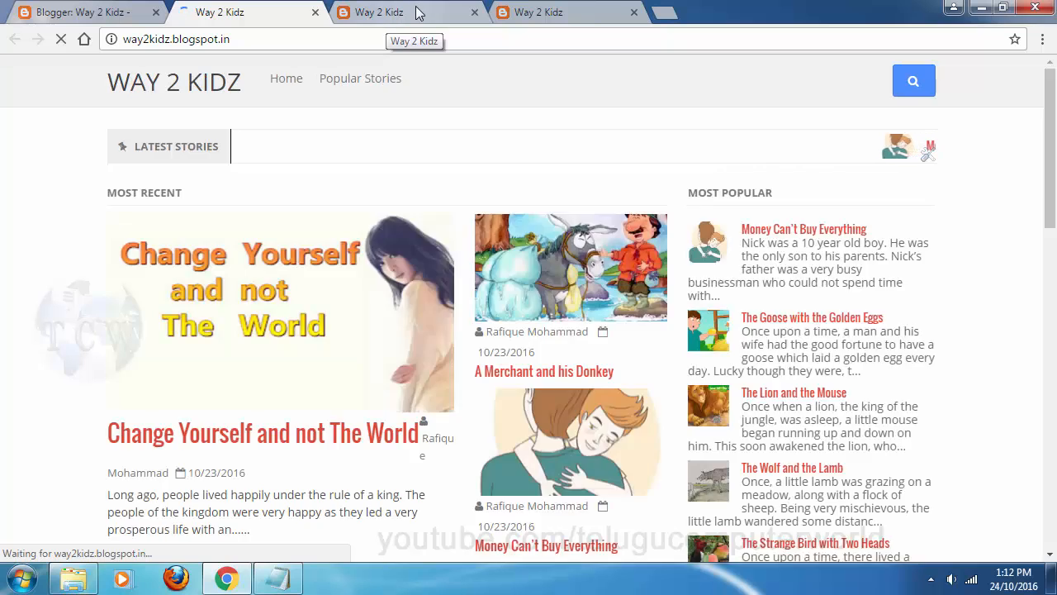
left_click(393, 15)
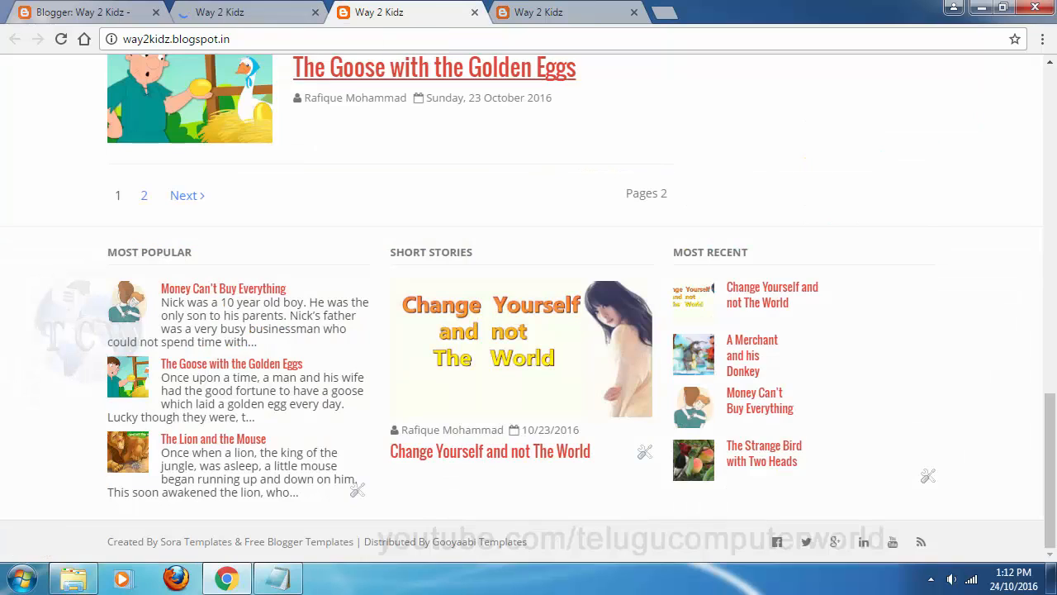
left_click(893, 547)
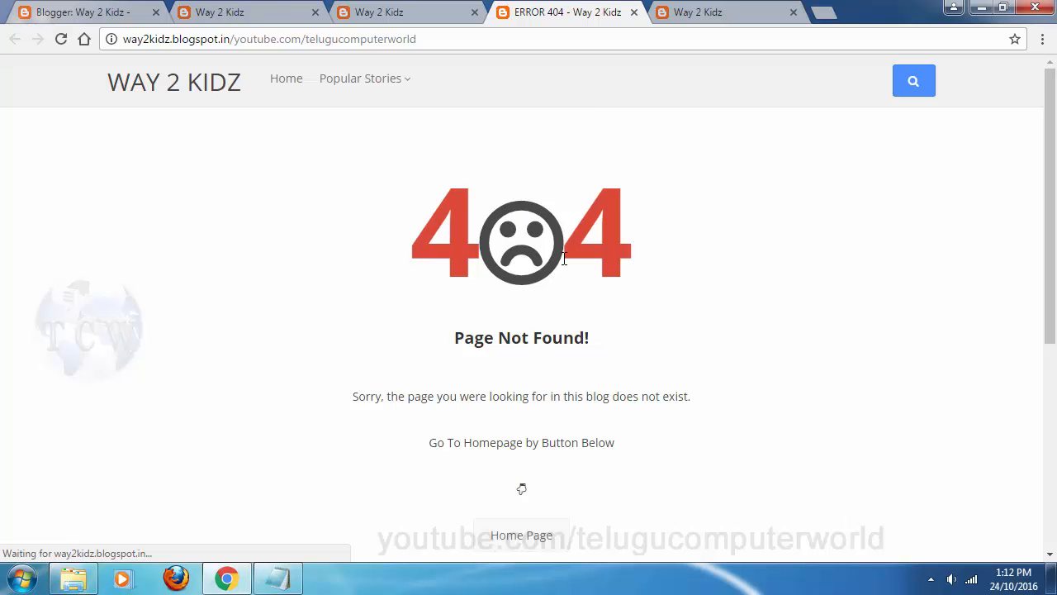
left_click(634, 13)
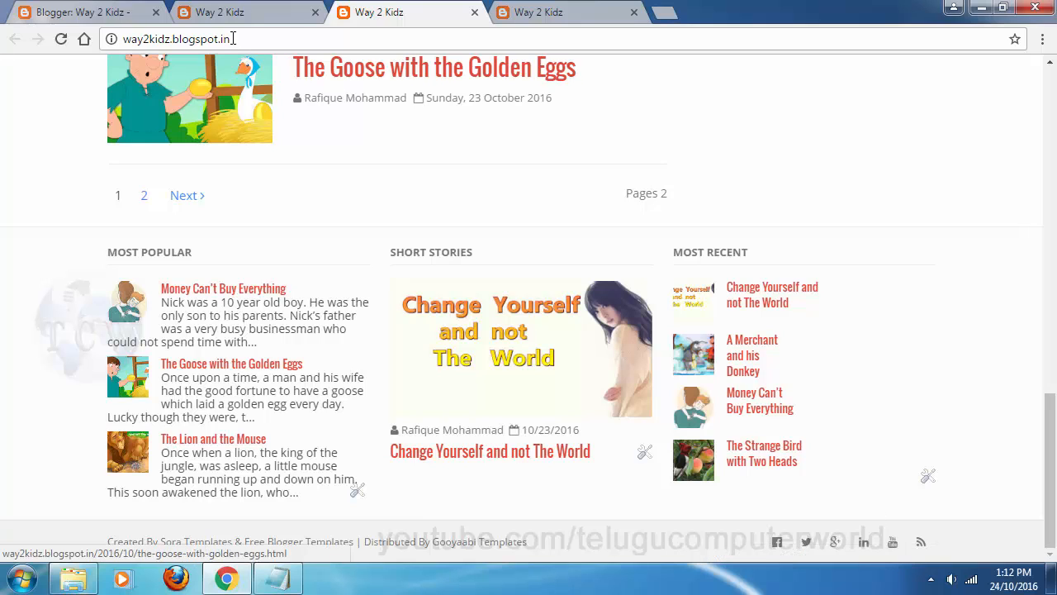
Step: Append a slash to way2kidz.blogspot.in in the earlier blog page's address without loading it
left_click(260, 33)
left_click(261, 33)
type("/")
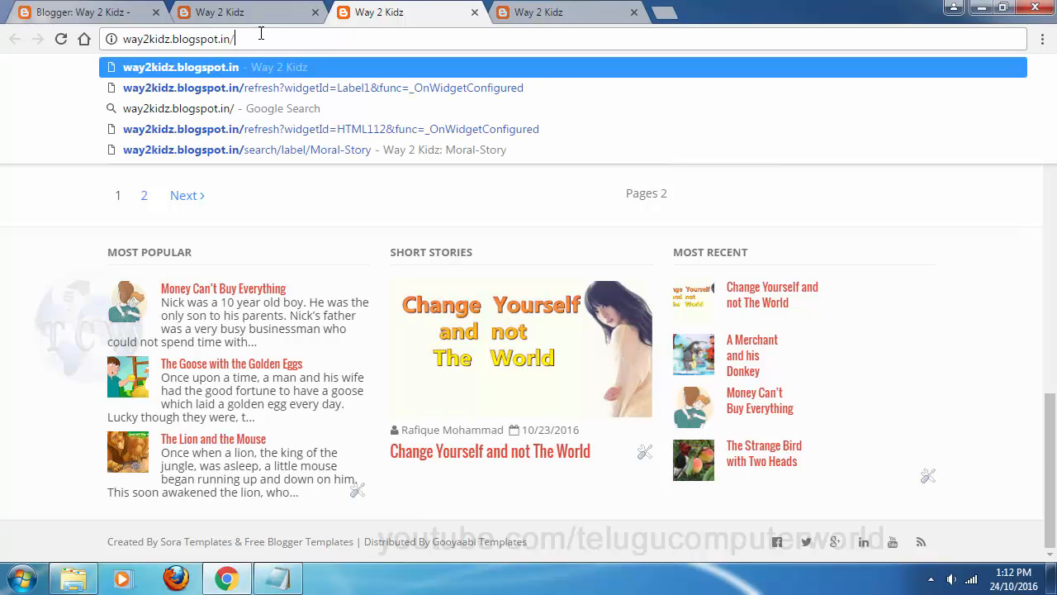
left_click(960, 246)
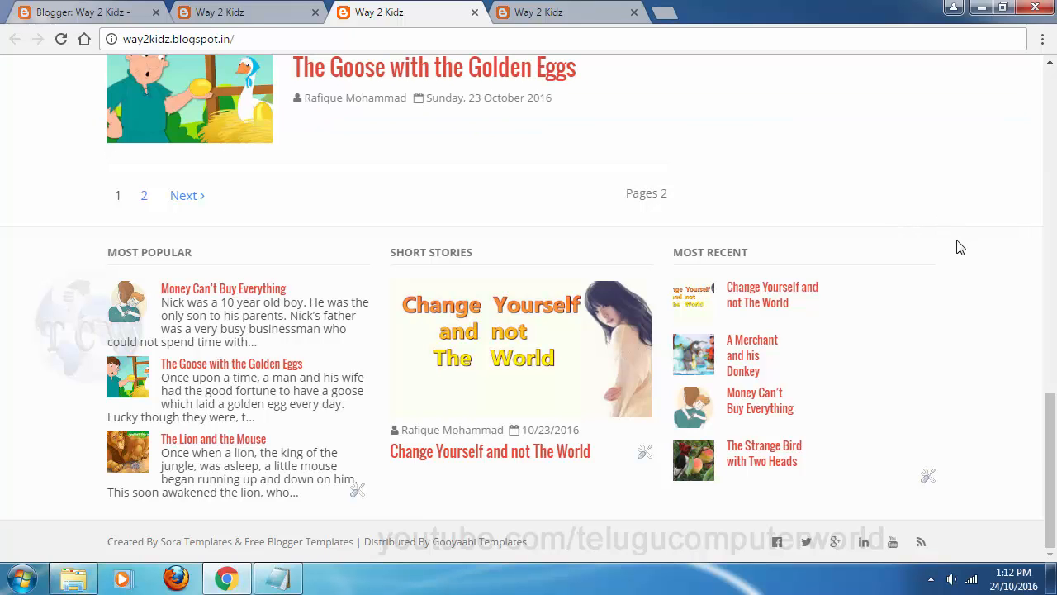
Step: Compare the template's YouTube href with the updated blog, test the footer's YouTube icon, and select the address of the page it opens
left_click(256, 12)
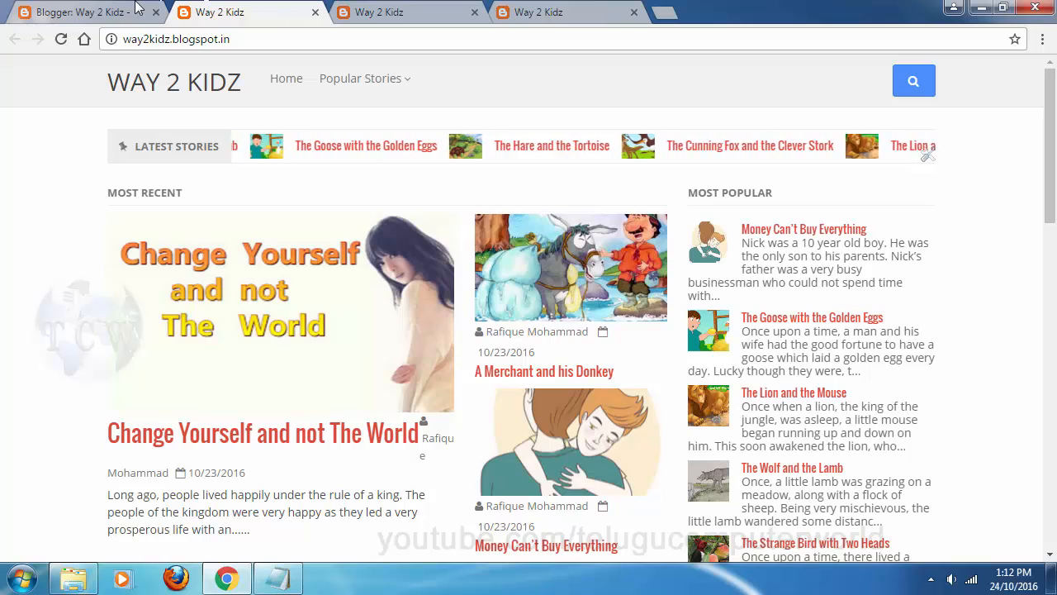
left_click(83, 12)
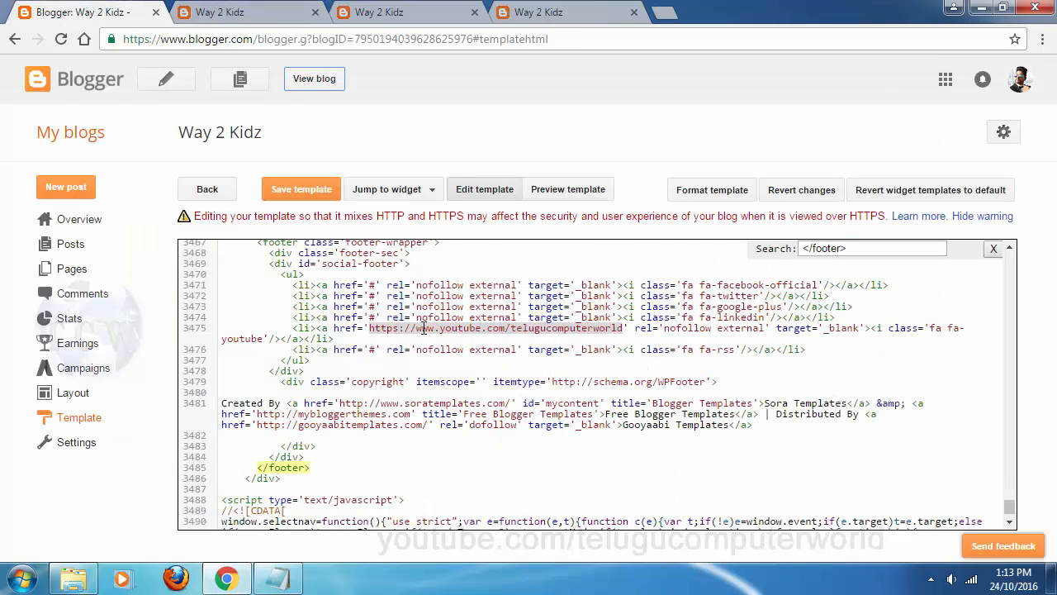
left_click(244, 11)
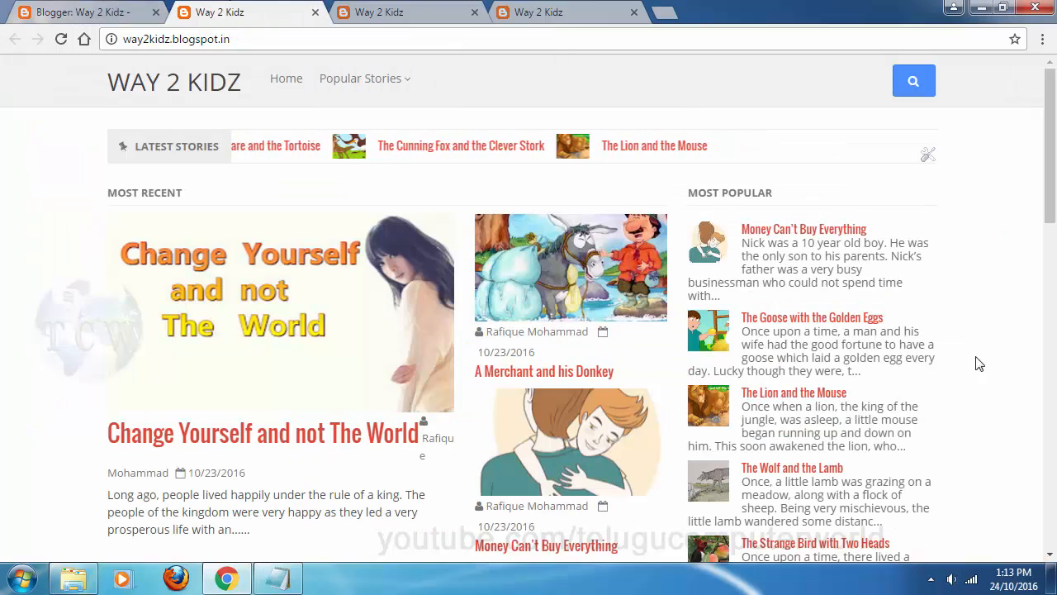
scroll(966, 384, "down", 15)
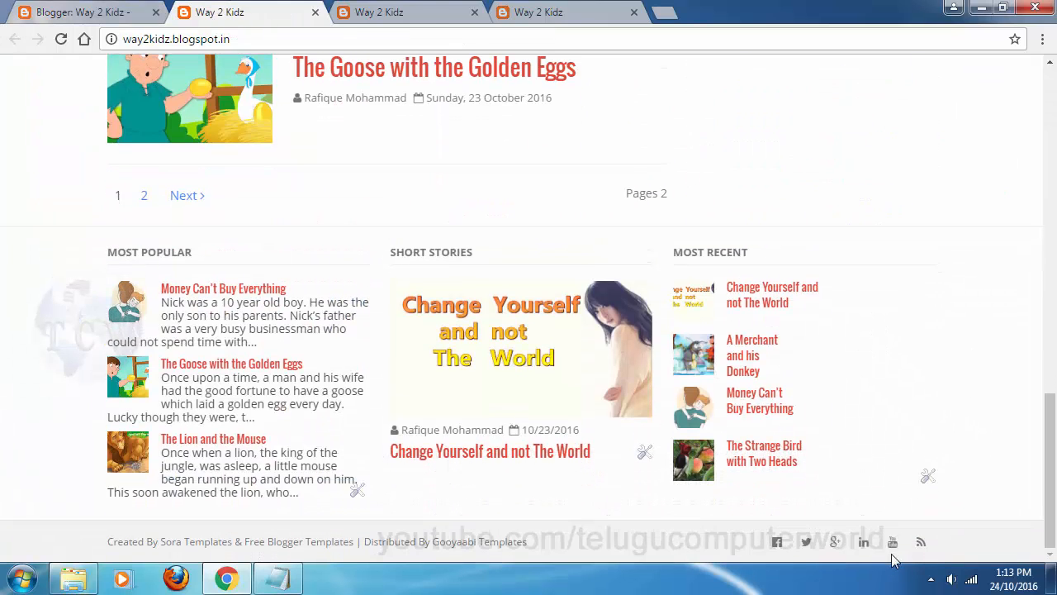
left_click(892, 544)
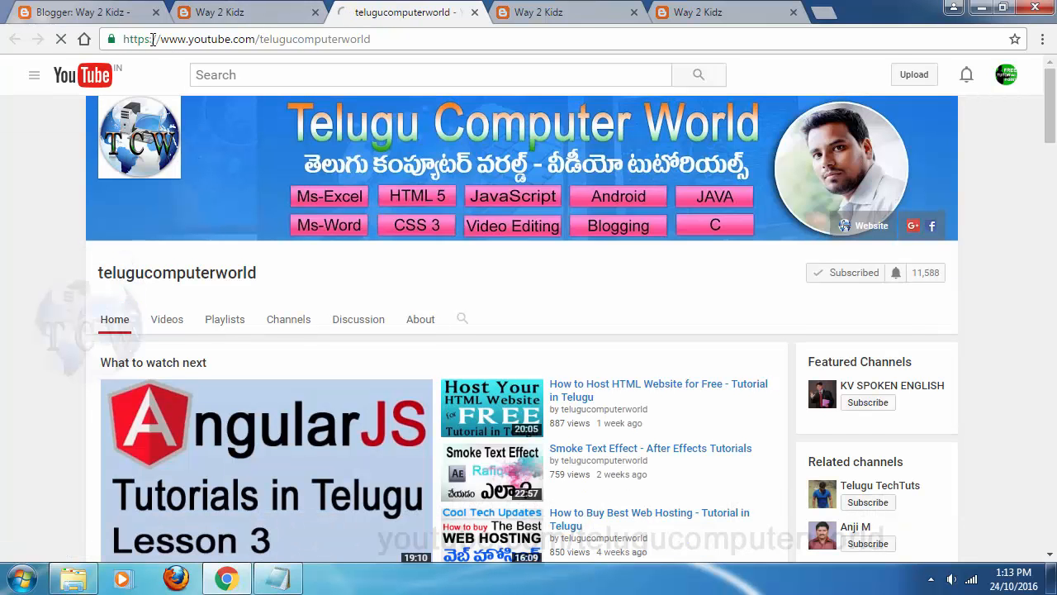
left_click(349, 42)
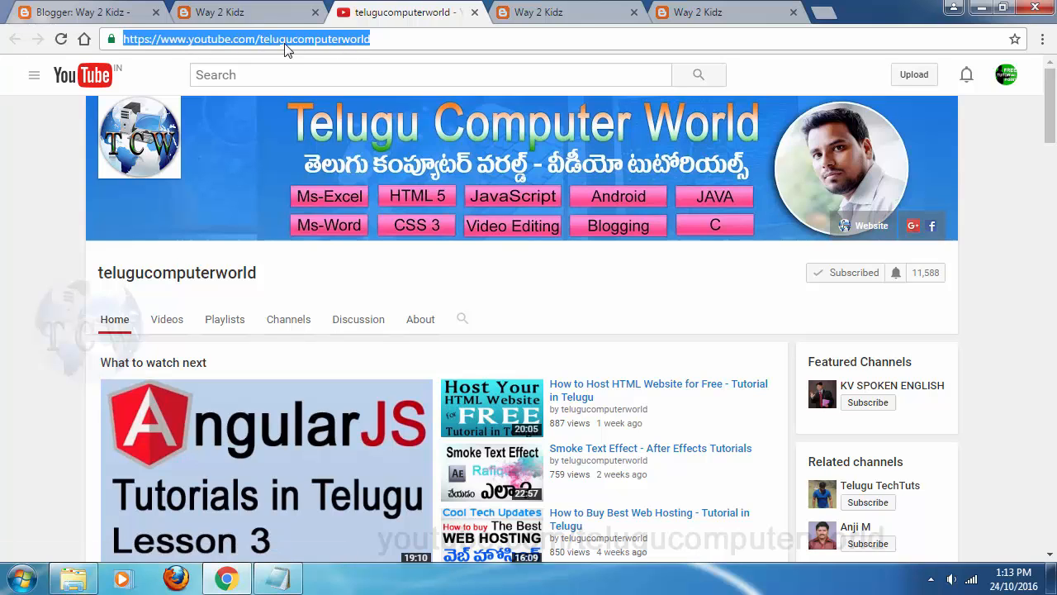
Step: Return to the template editor, deselect the YouTube URL, and close the open blog and YouTube pages
left_click(136, 12)
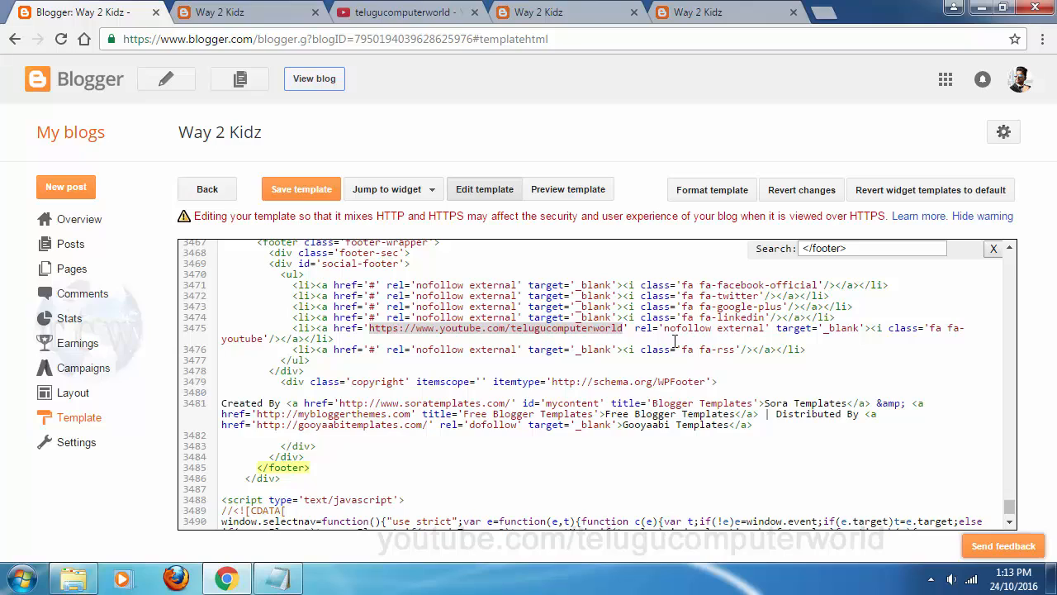
left_click(538, 347)
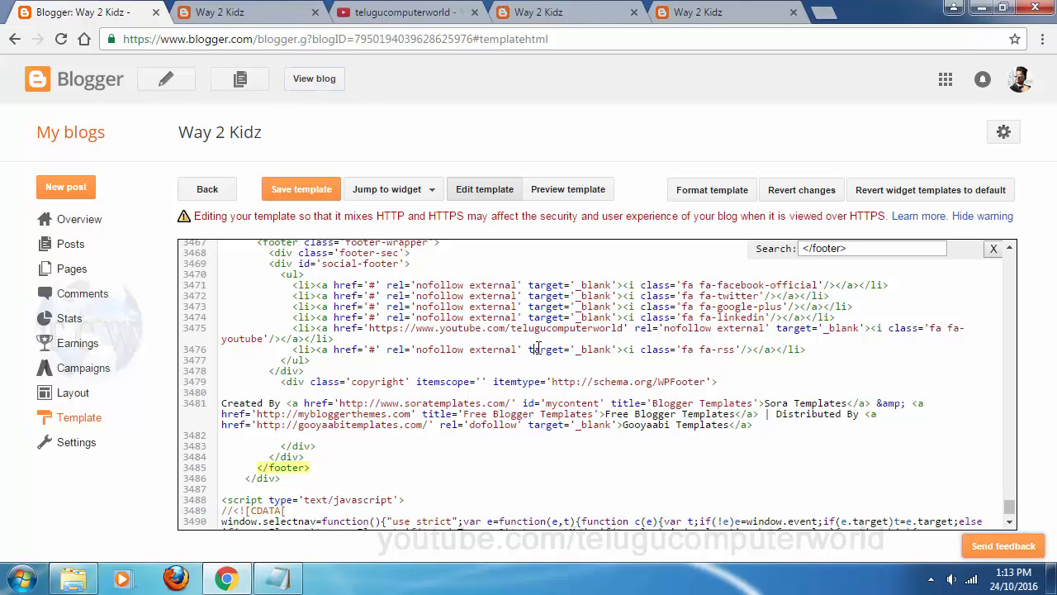
left_click(315, 13)
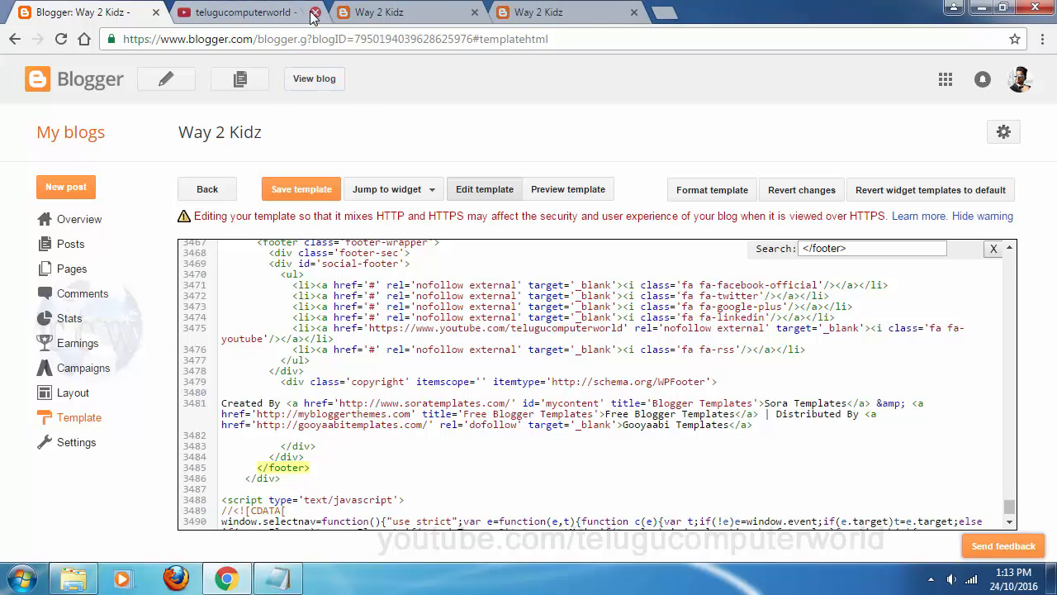
left_click(314, 13)
left_click(315, 12)
left_click(313, 13)
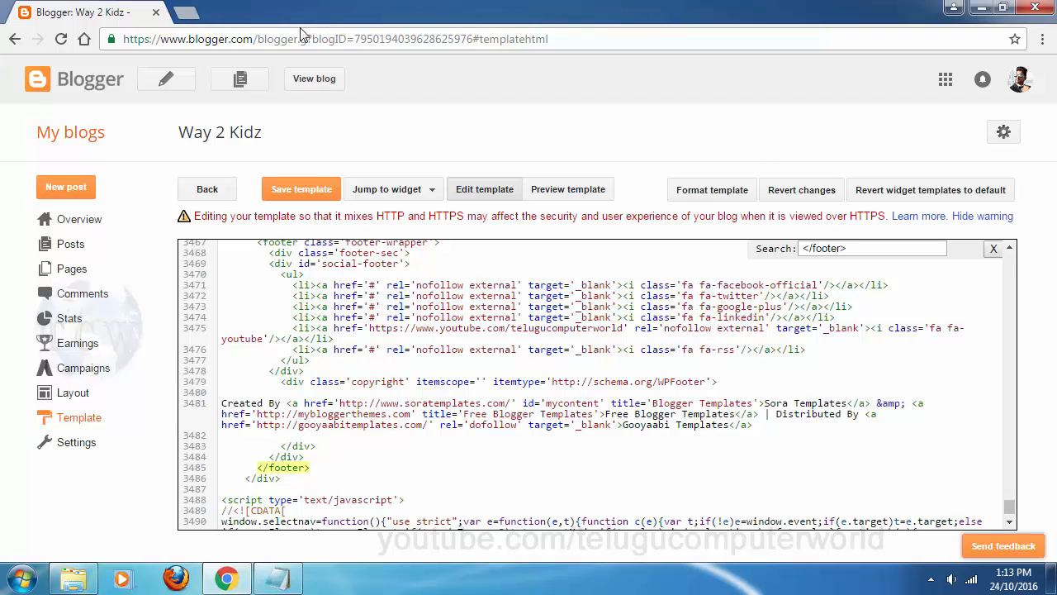
Step: View the blog again and look over its page from the footer's credits and social icons to the header
left_click(314, 79)
left_click(142, 13)
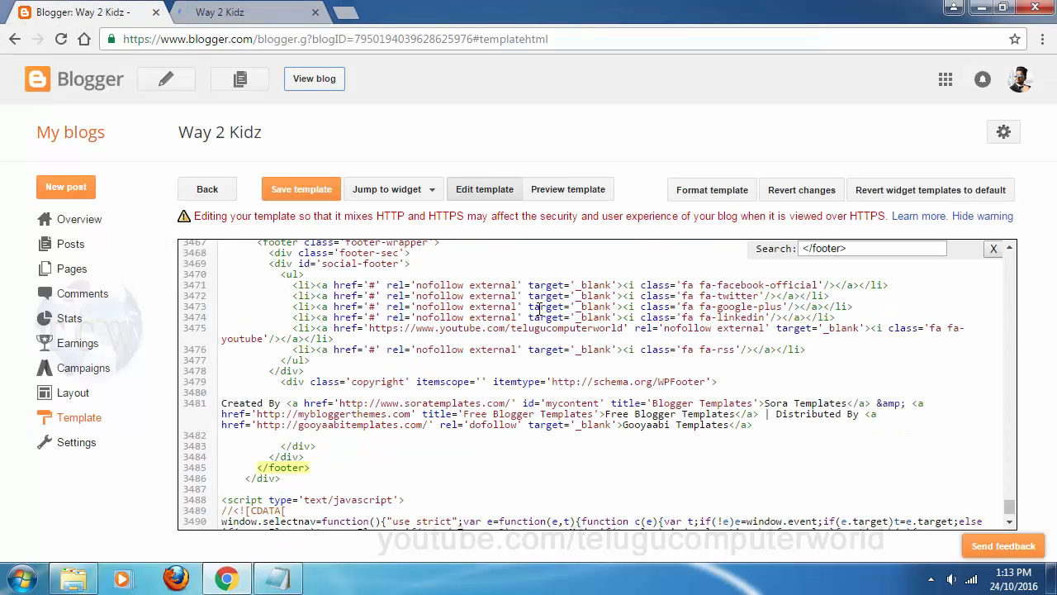
left_click(238, 12)
scroll(3, 287, "down", 15)
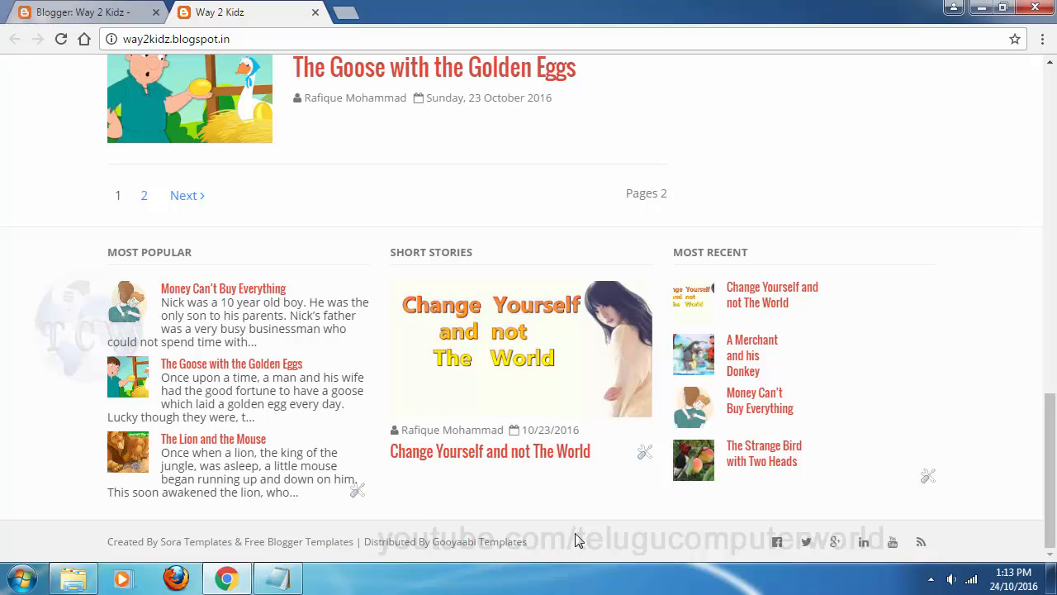
scroll(5, 417, "up", 15)
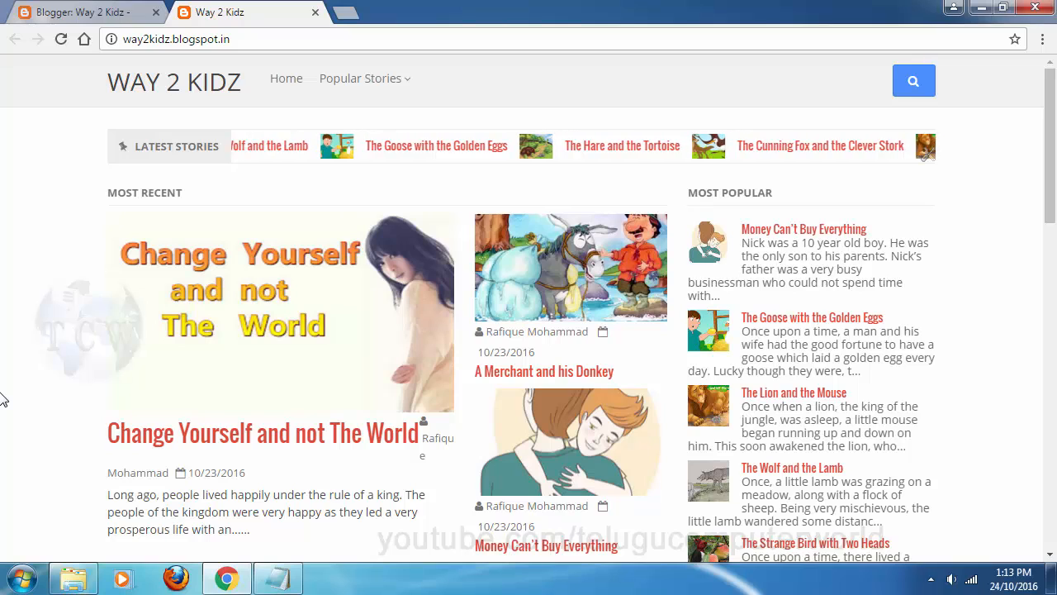
Step: Compare the credits in the blog's footer with the Created By line in the copyright block of the template code
scroll(3, 399, "down", 15)
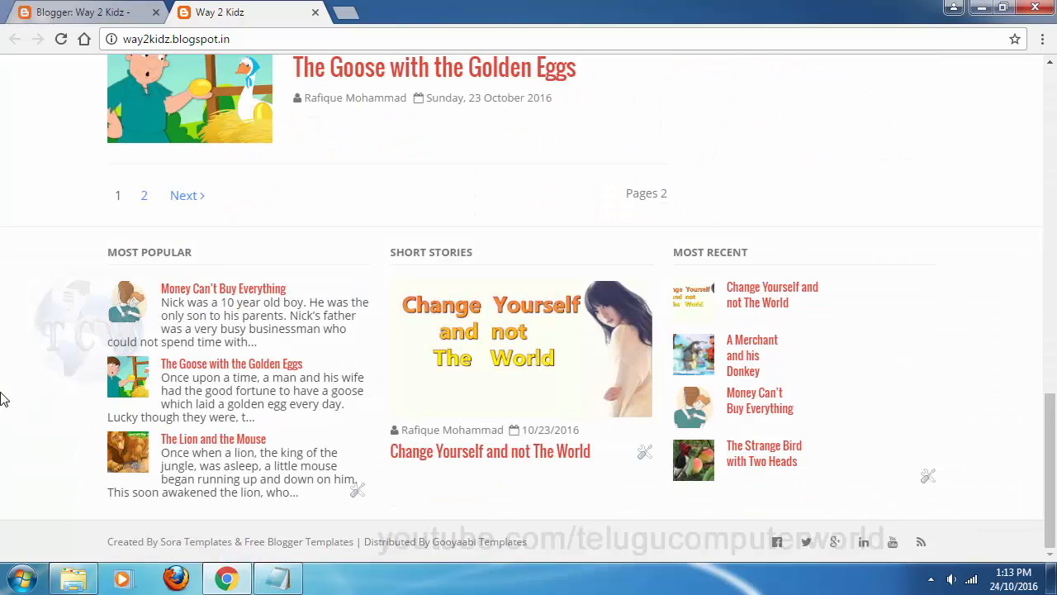
left_click(83, 12)
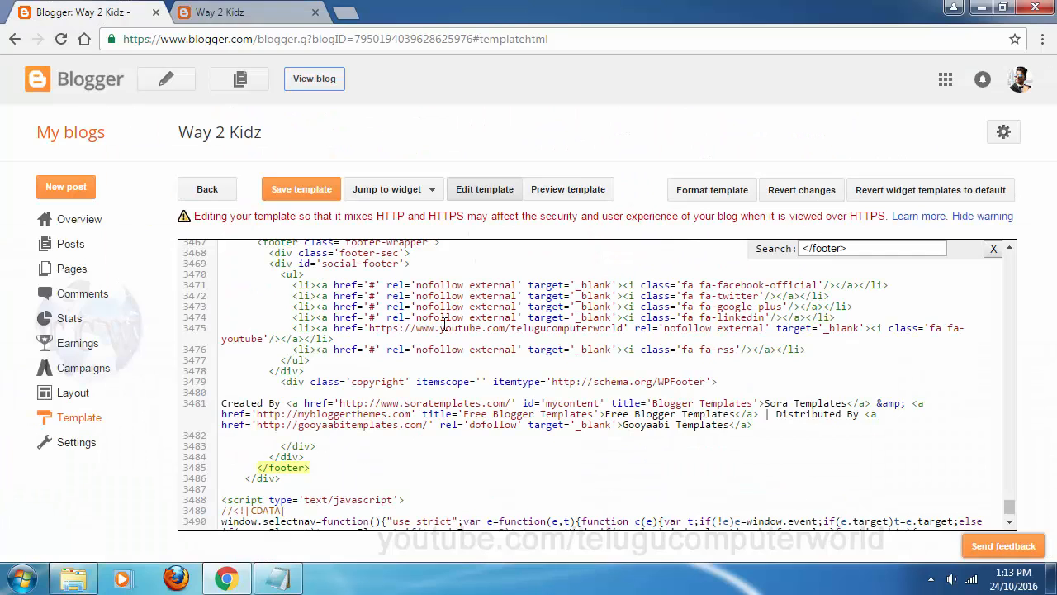
scroll(393, 412, "down", 4)
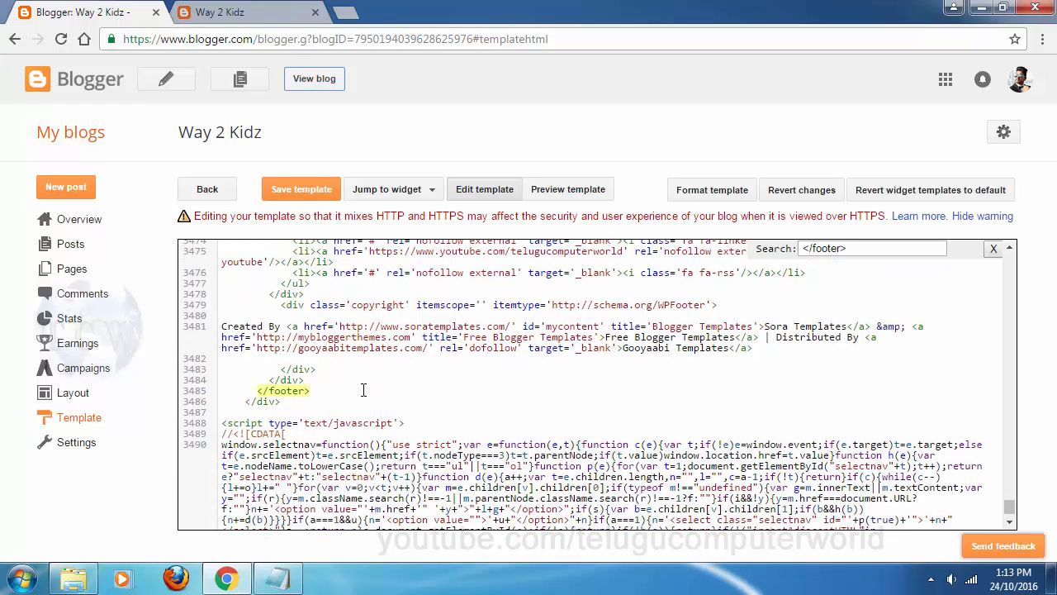
scroll(355, 376, "up", 4)
left_click_drag(281, 395, 230, 400)
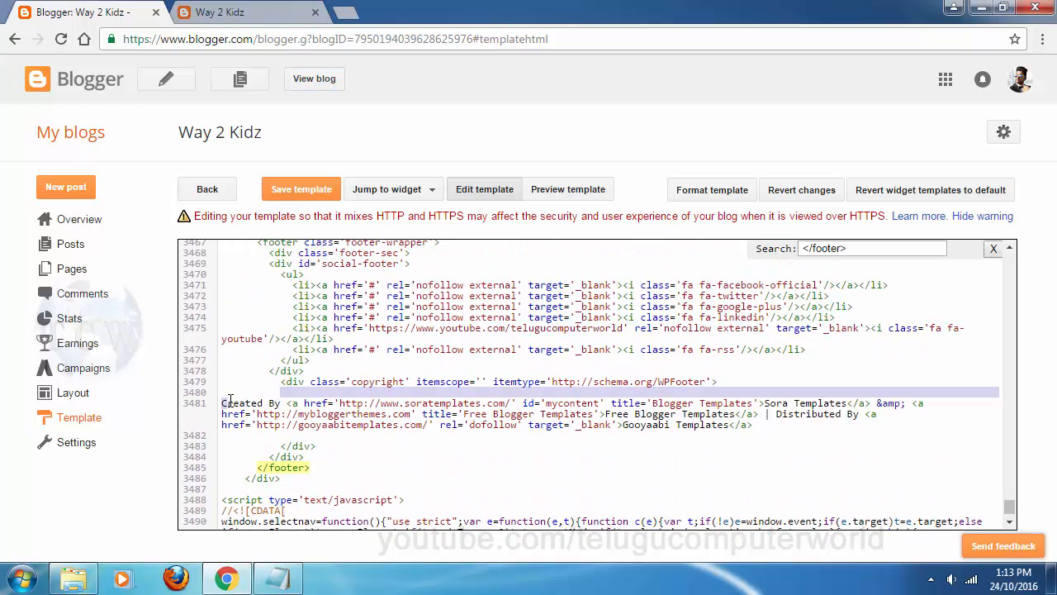
left_click(282, 399)
scroll(446, 359, "up", 2)
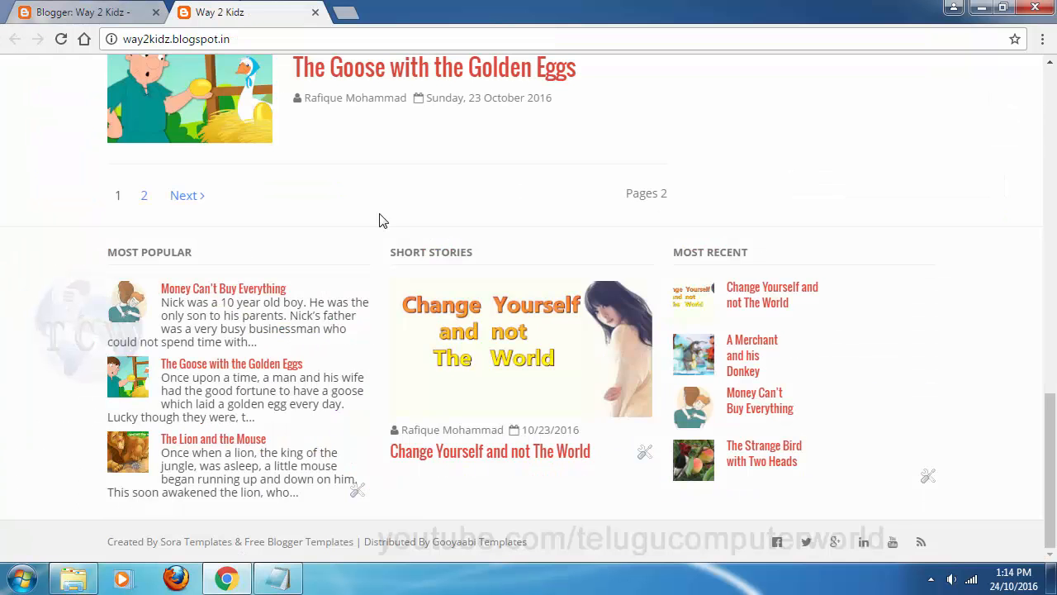
left_click(233, 11)
left_click(103, 13)
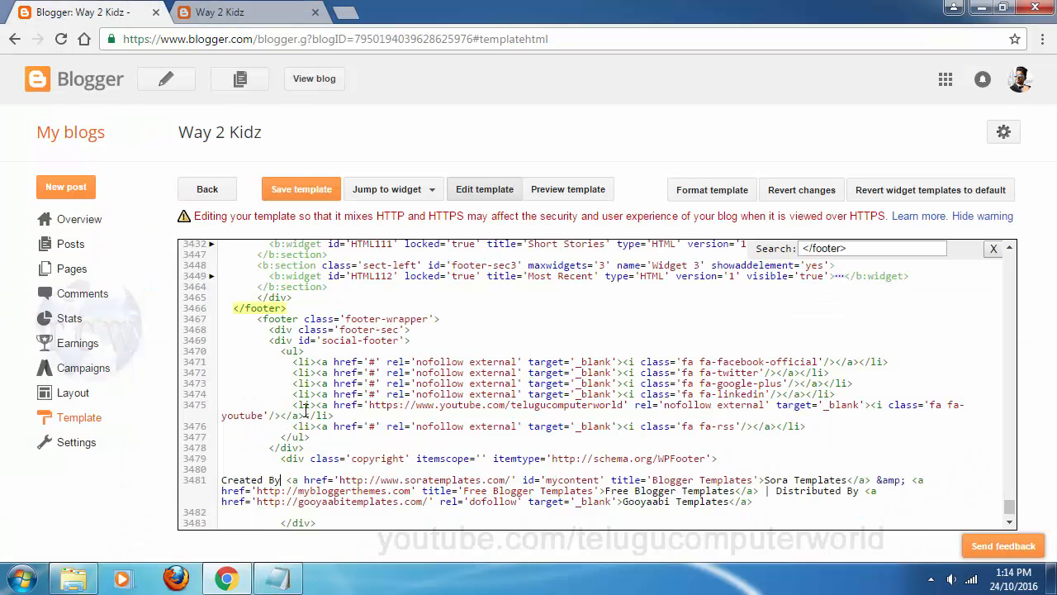
Step: Copy the footer's credits code, try replacing it with "Copyright reserved. telugucomputerworld.com", and save the template
scroll(308, 425, "down", 3)
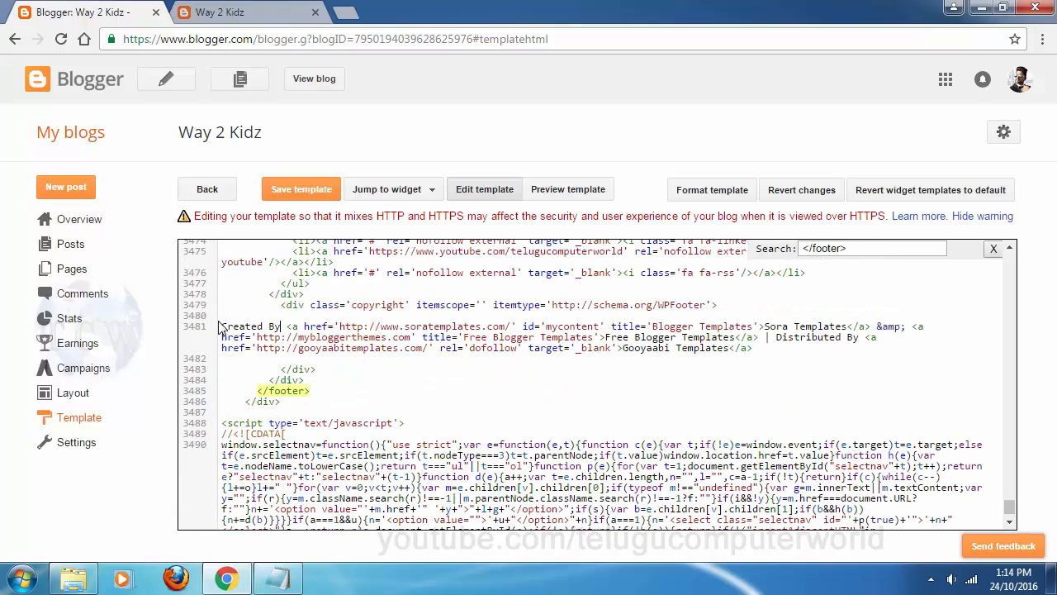
left_click_drag(221, 325, 761, 347)
key("ctrl+c")
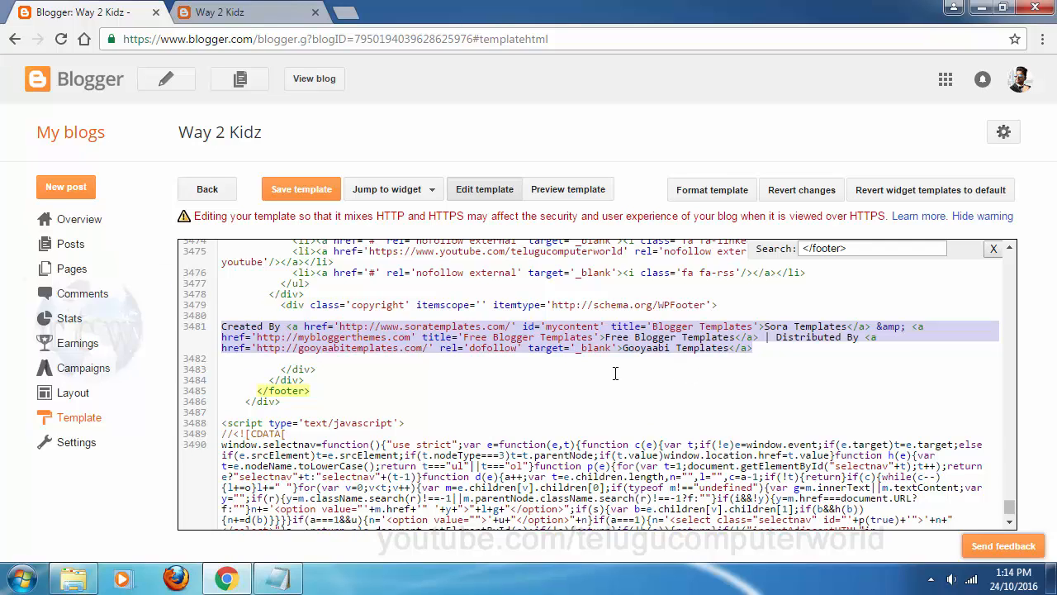
key("BackSpace")
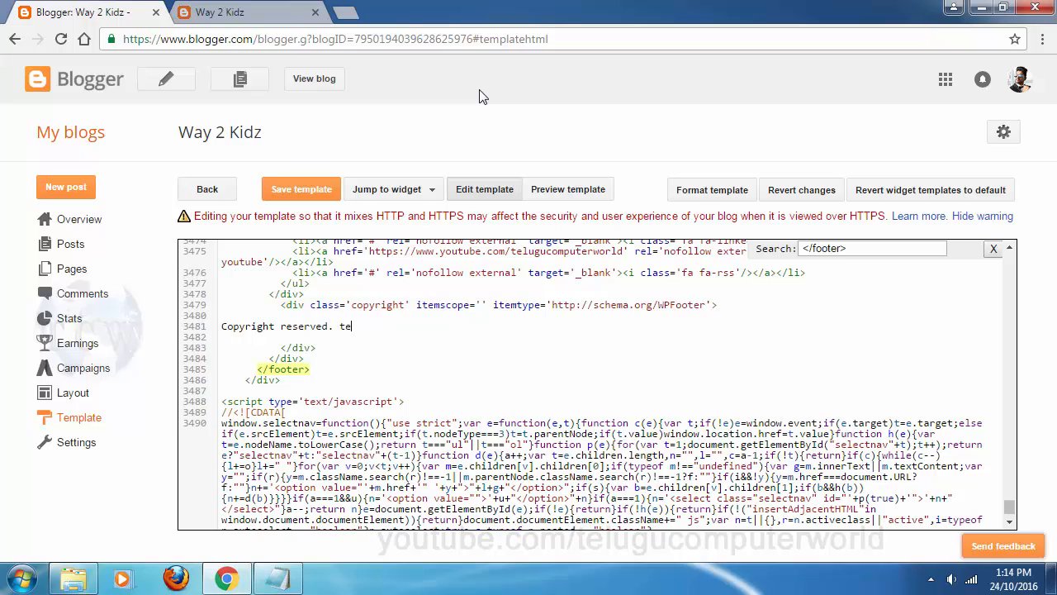
type("lugucomputerworld.com")
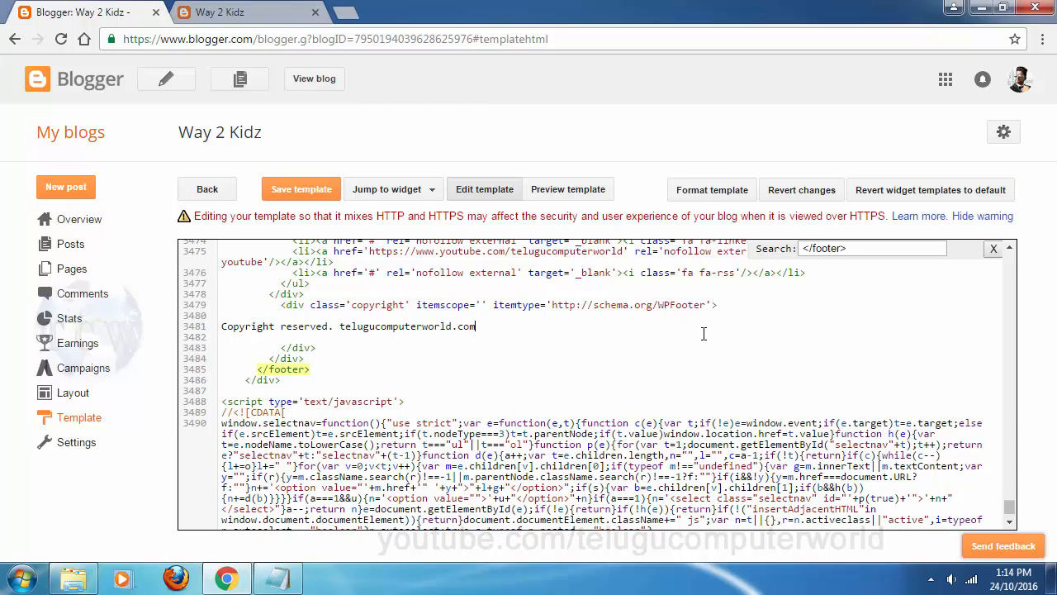
left_click(301, 192)
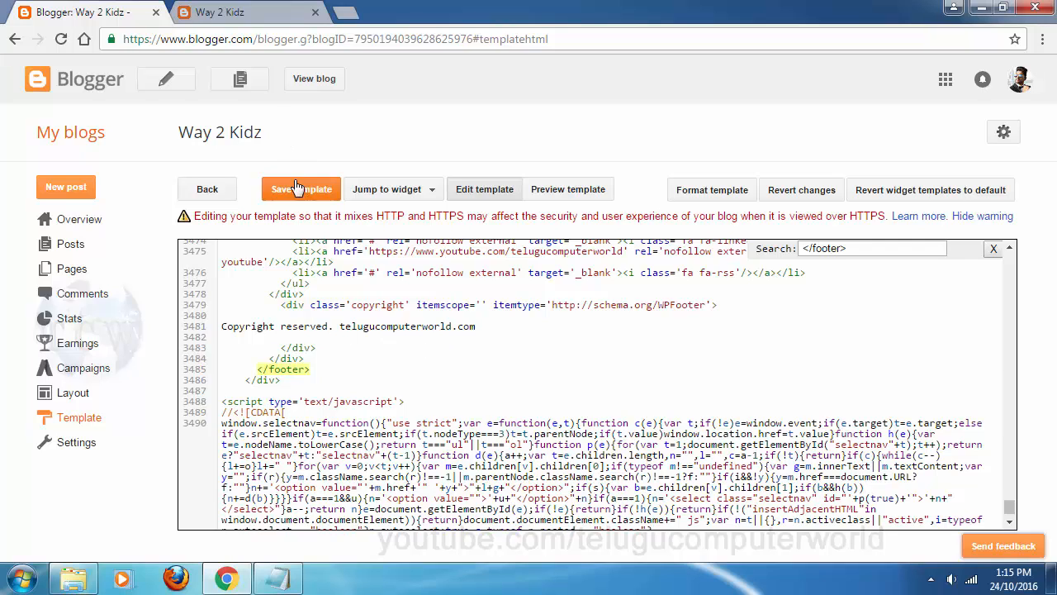
Step: View the blog to test the replaced credits, look over the page that loads, and close it
left_click(318, 88)
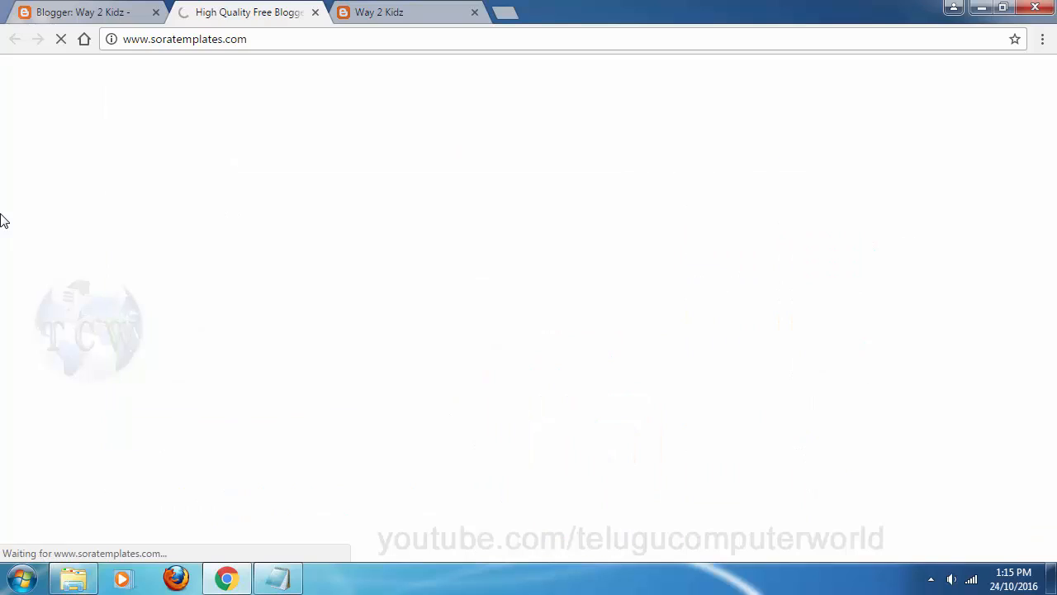
scroll(4, 220, "down", 5)
scroll(62, 278, "down", 3)
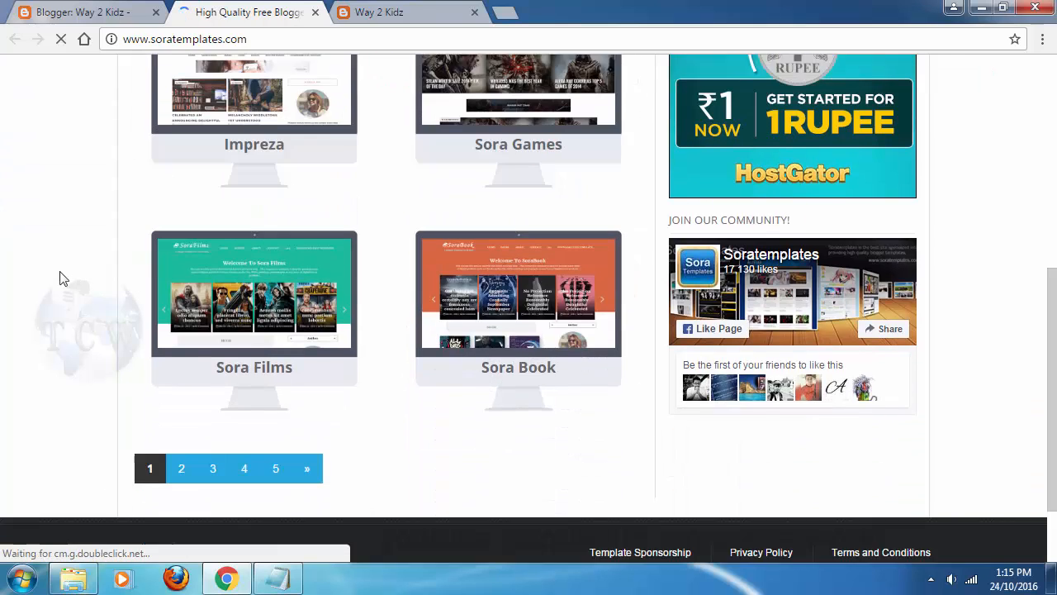
scroll(59, 278, "up", 7)
scroll(58, 279, "up", 1)
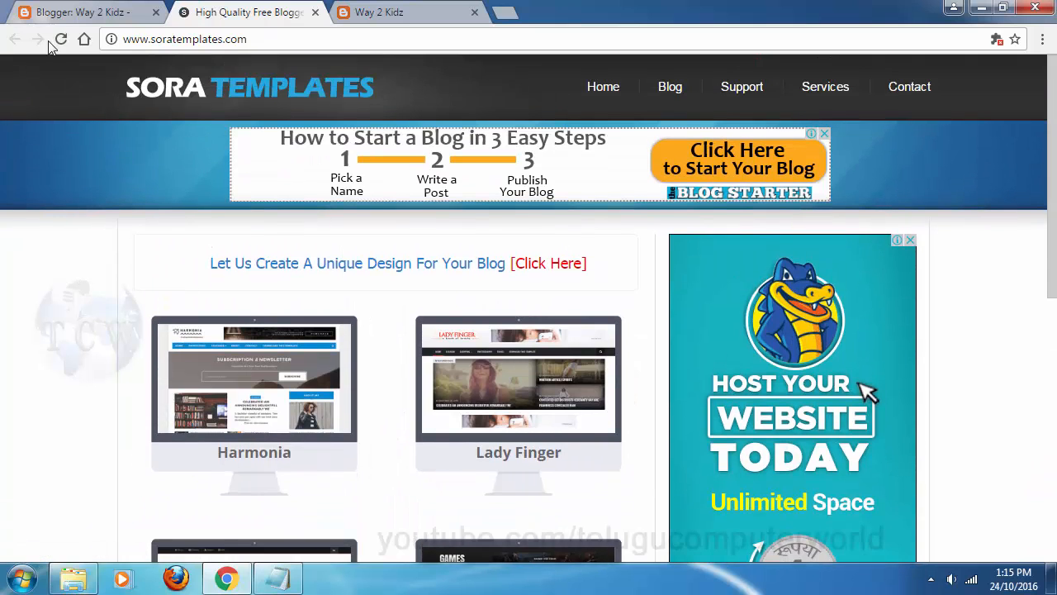
left_click(315, 13)
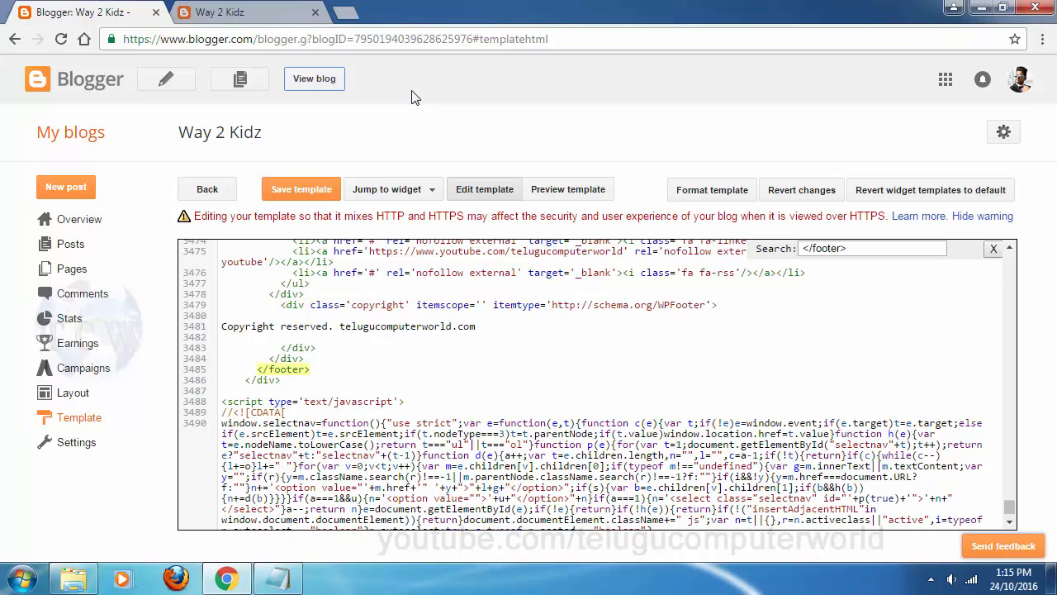
Step: Restore the copied credits code in place of the copyright text, add the creator's first name after "Created By", and save the template
left_click_drag(471, 346, 179, 339)
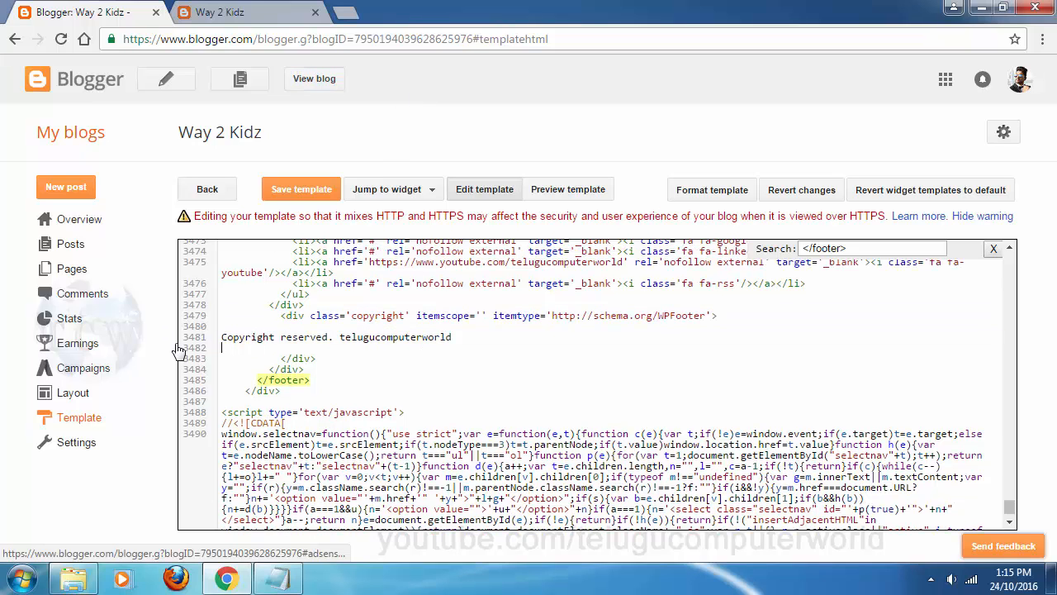
key("ctrl+v")
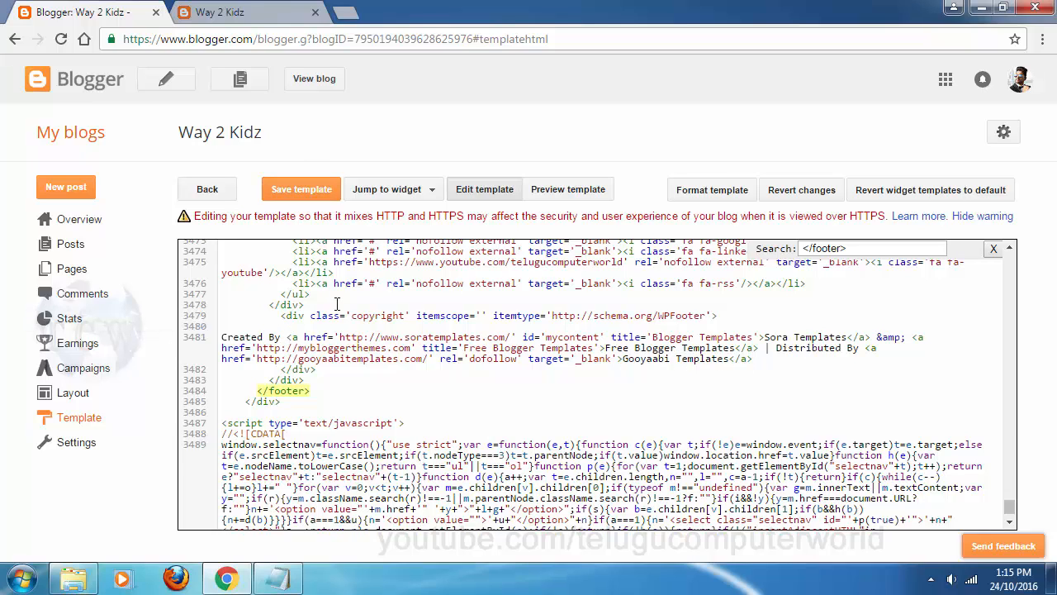
type("Rafi")
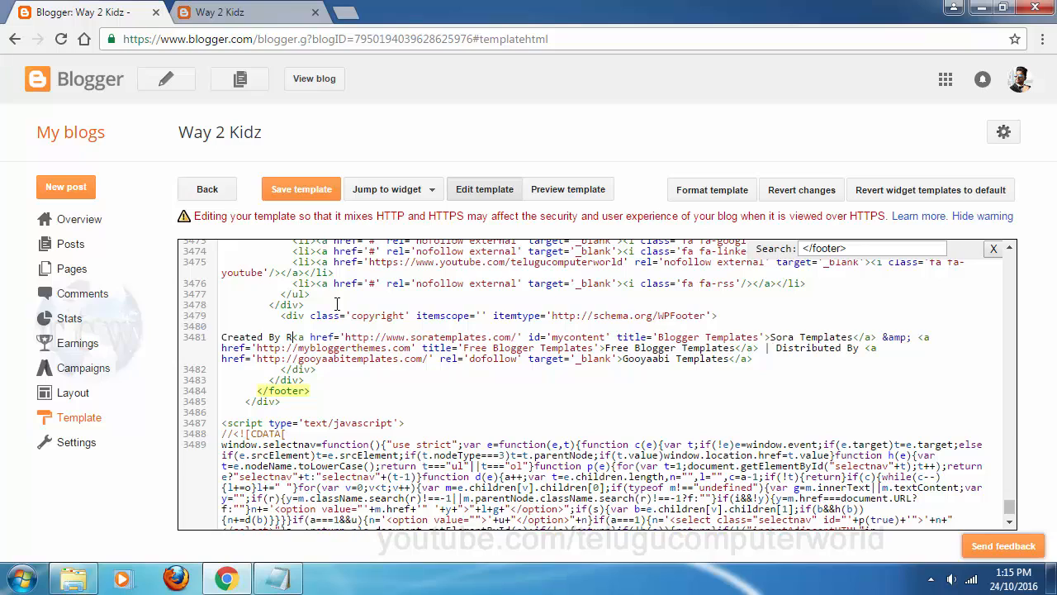
type("que")
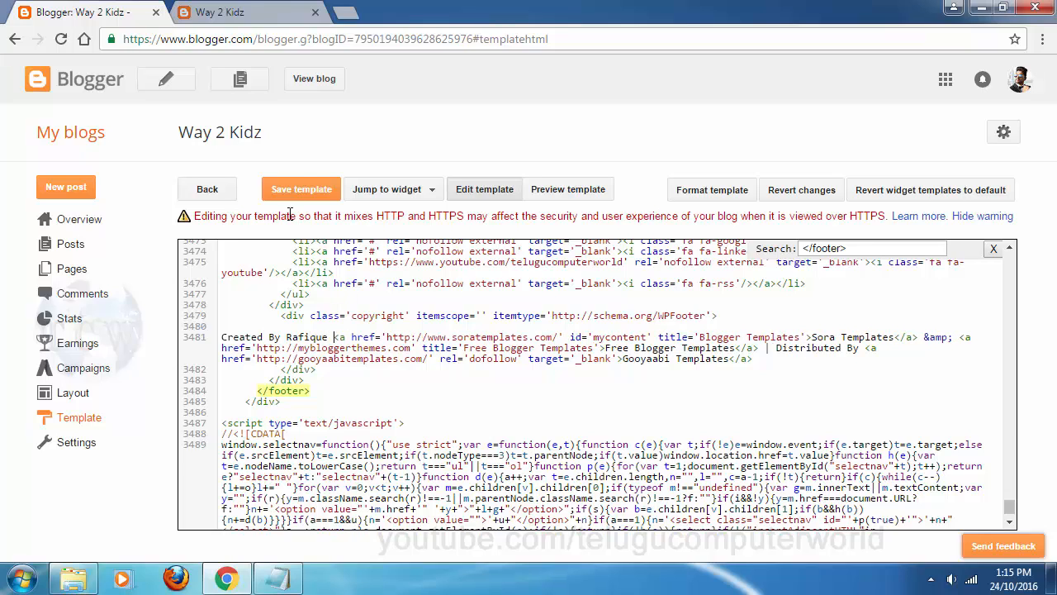
left_click(304, 189)
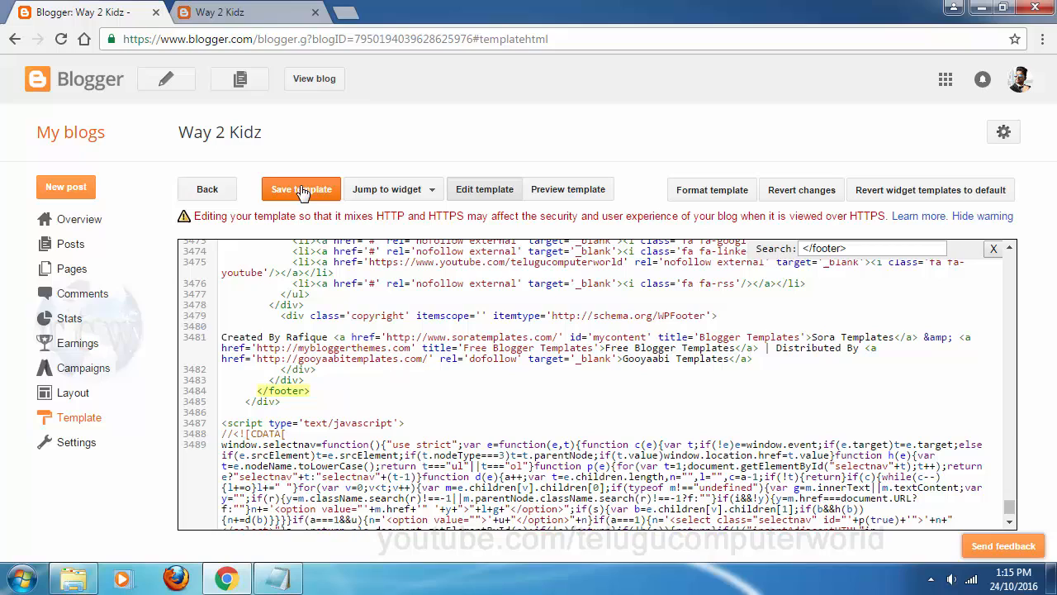
Step: View the blog again and check the creator's name in the footer credits against the template code
left_click(312, 80)
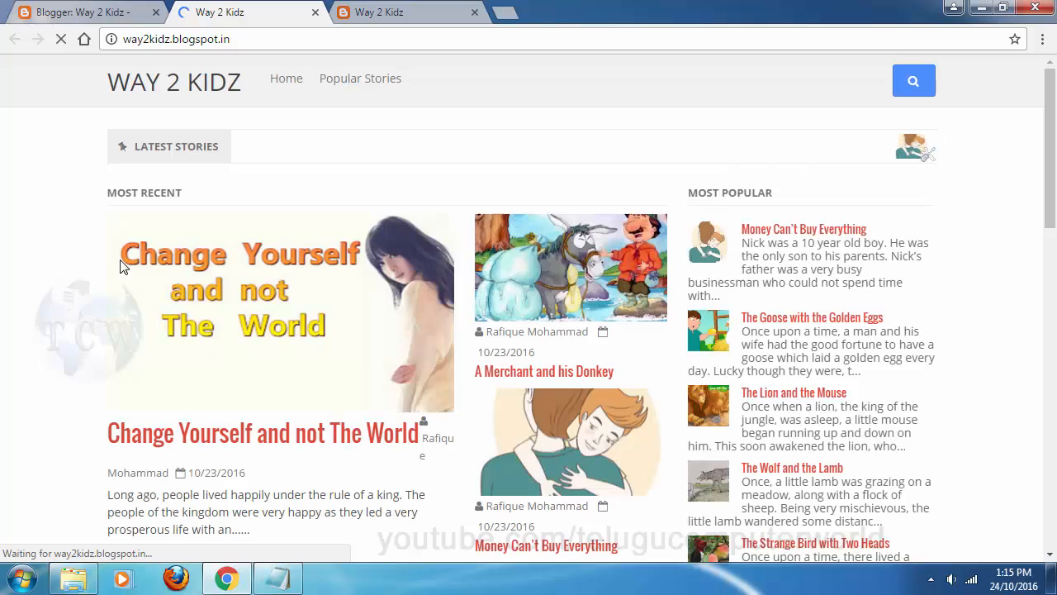
scroll(121, 265, "down", 15)
left_click(89, 12)
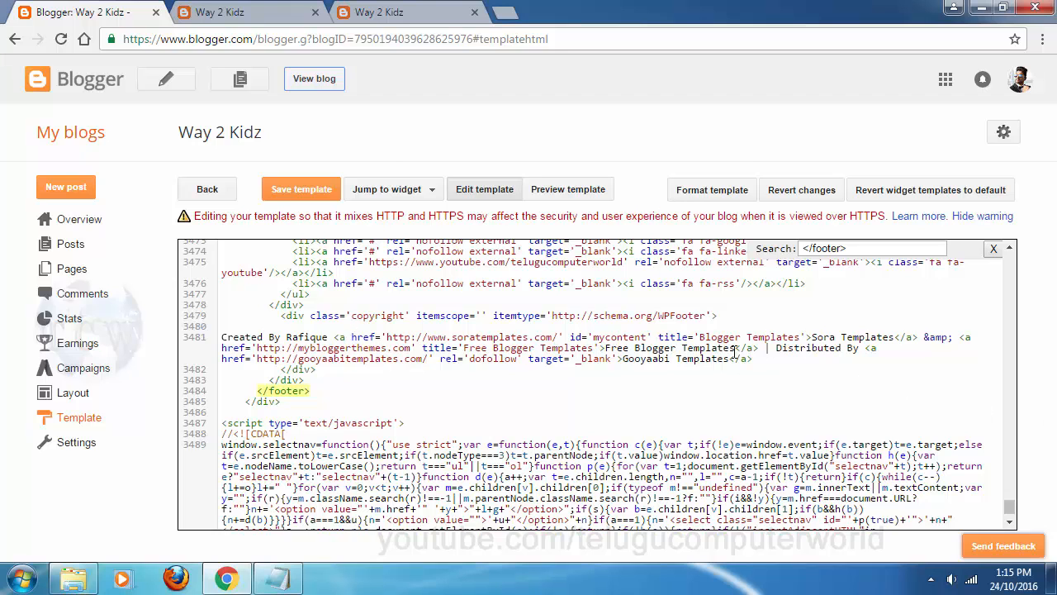
left_click(216, 11)
scroll(66, 353, "down", 2)
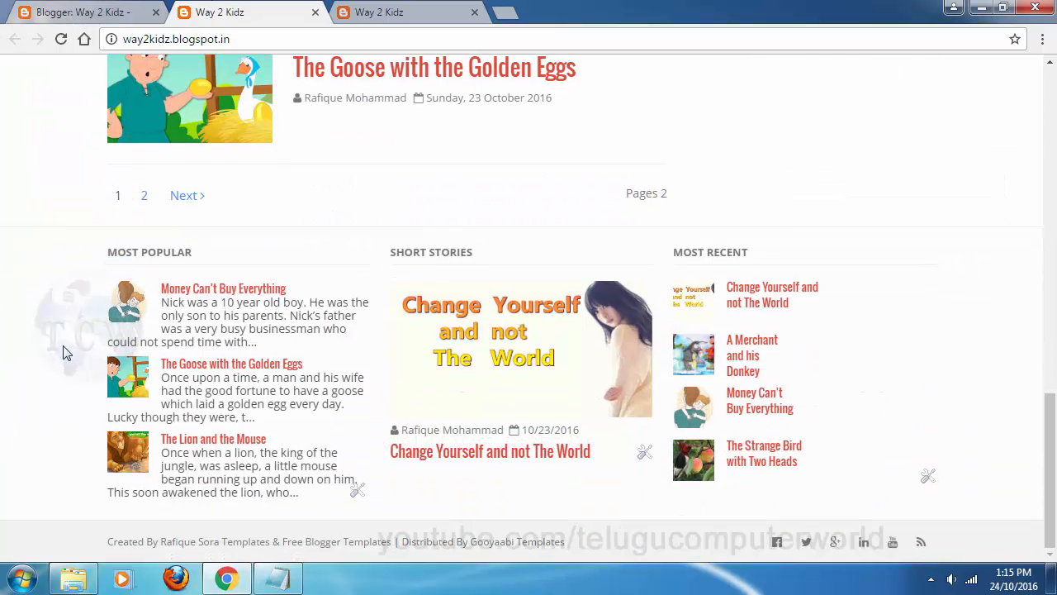
double_click(186, 542)
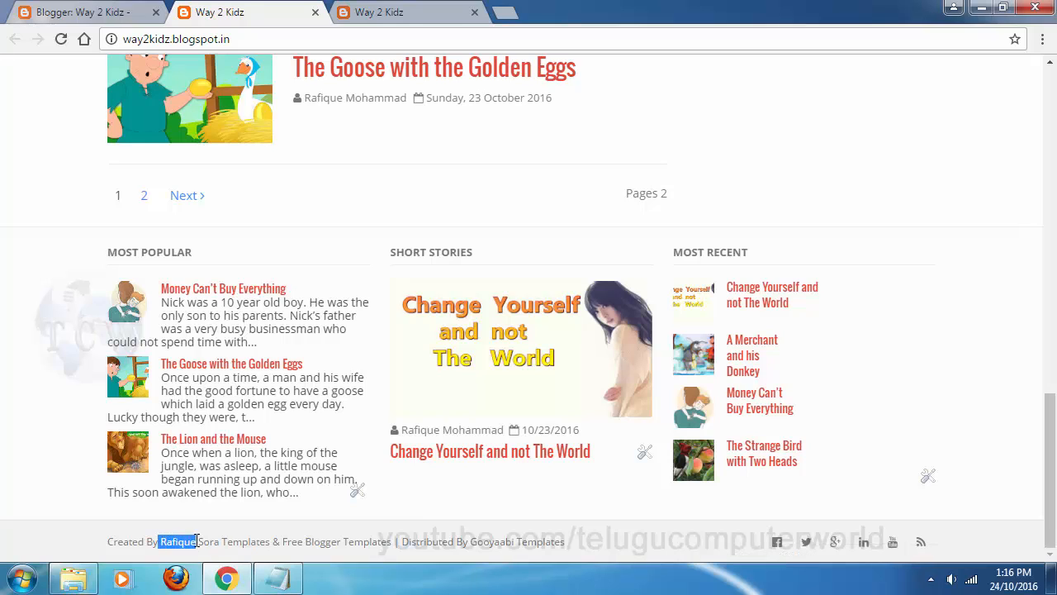
left_click(13, 543)
scroll(3, 366, "up", 10)
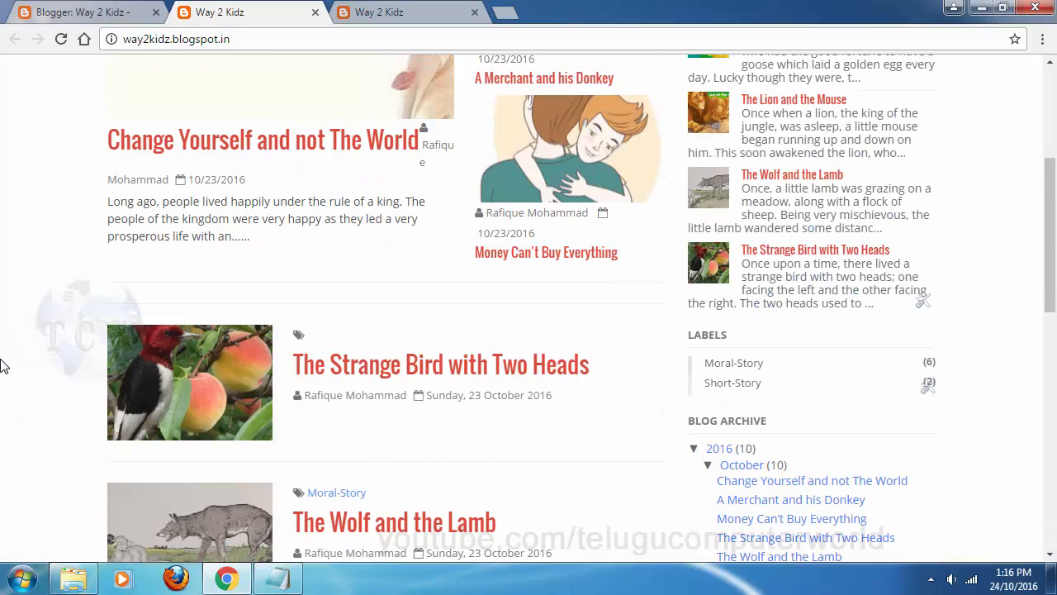
scroll(2, 365, "up", 4)
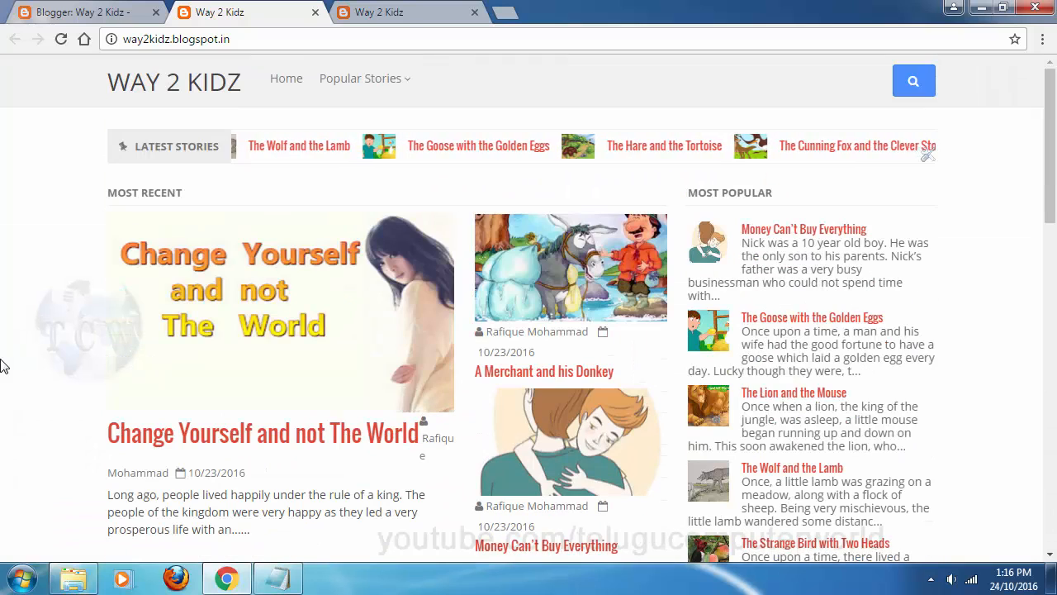